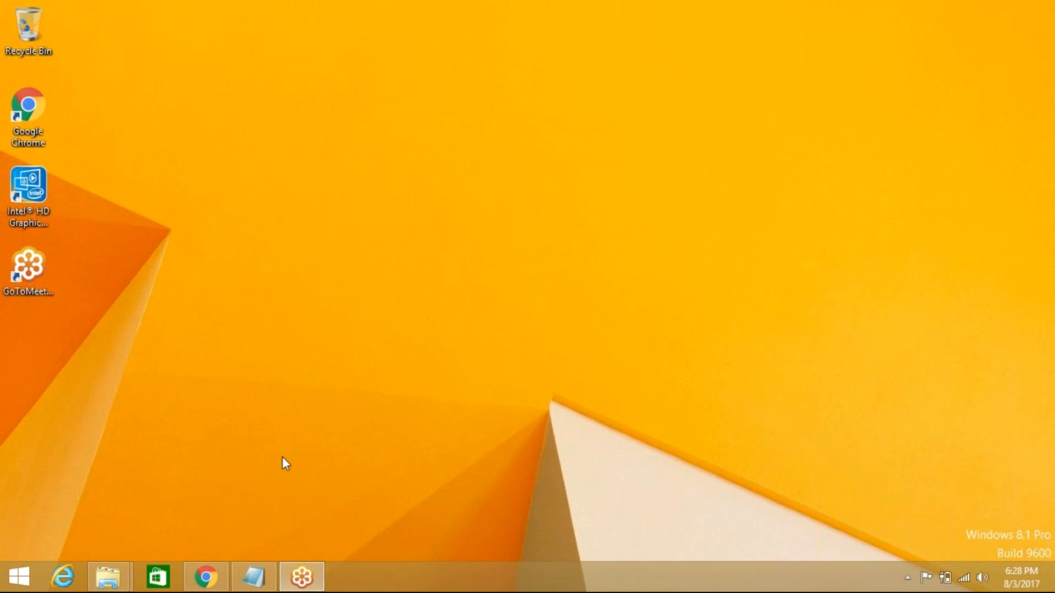
- Write 'windows os 8.X' and 'we need to install oracle' on separate lines in a new Notepad note
{"action": "left_click", "coordinate": [253, 577]}
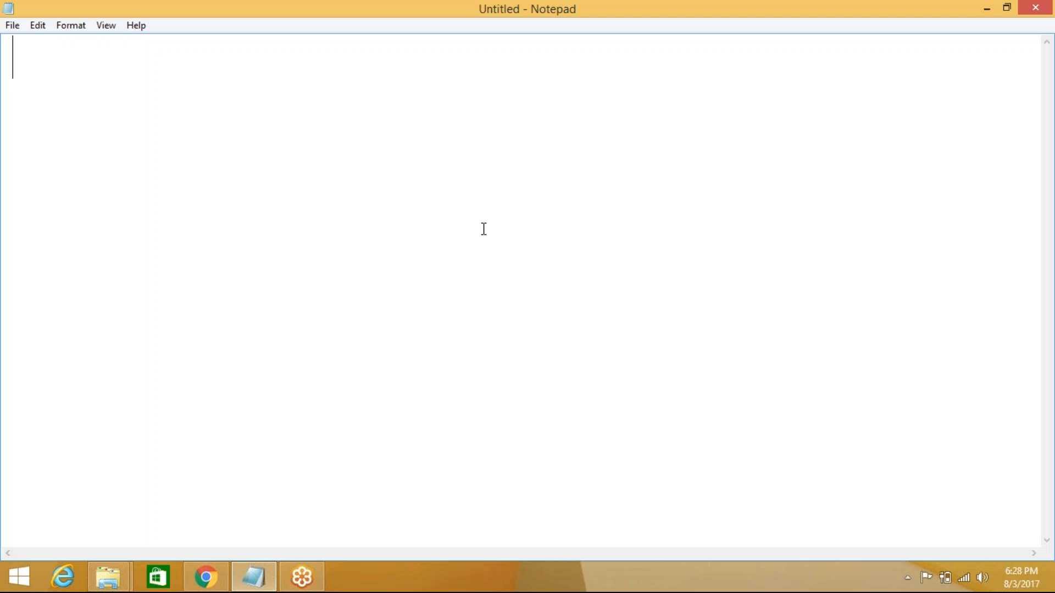
{"action": "type", "text": "wind"}
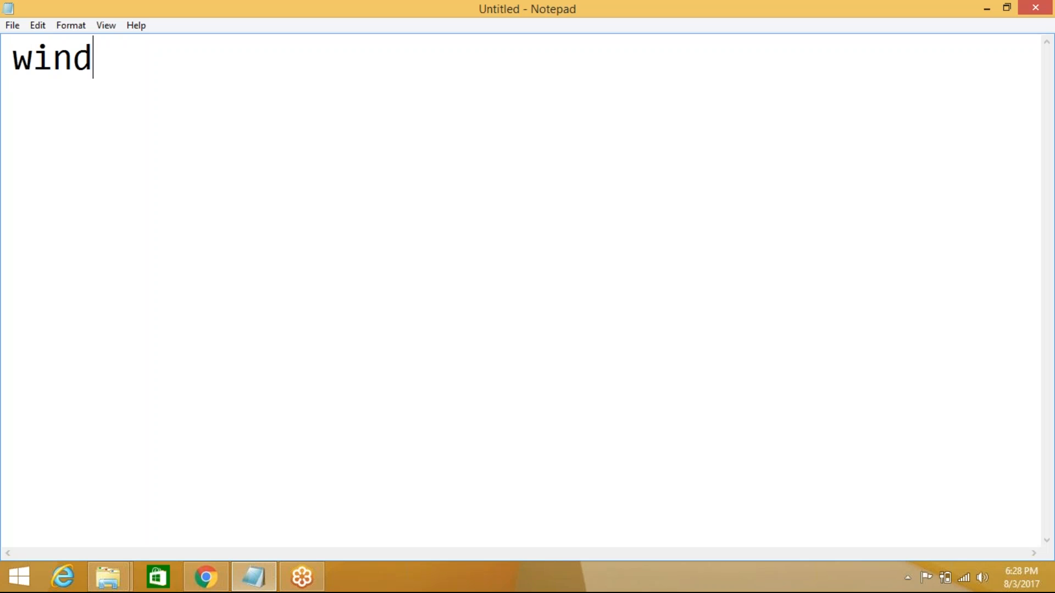
{"action": "type", "text": "ows "}
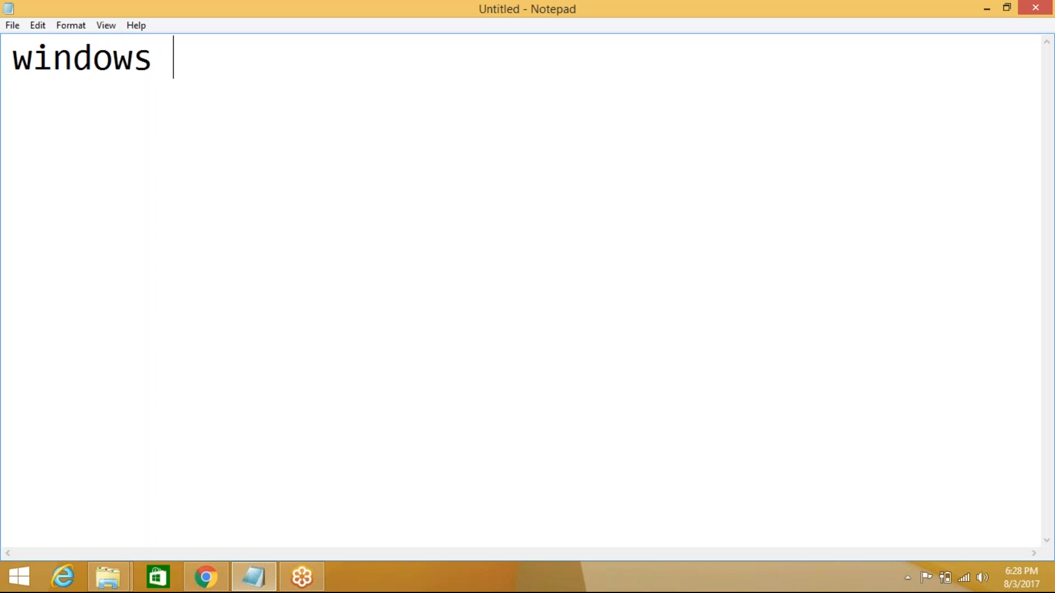
{"action": "type", "text": "os 8"}
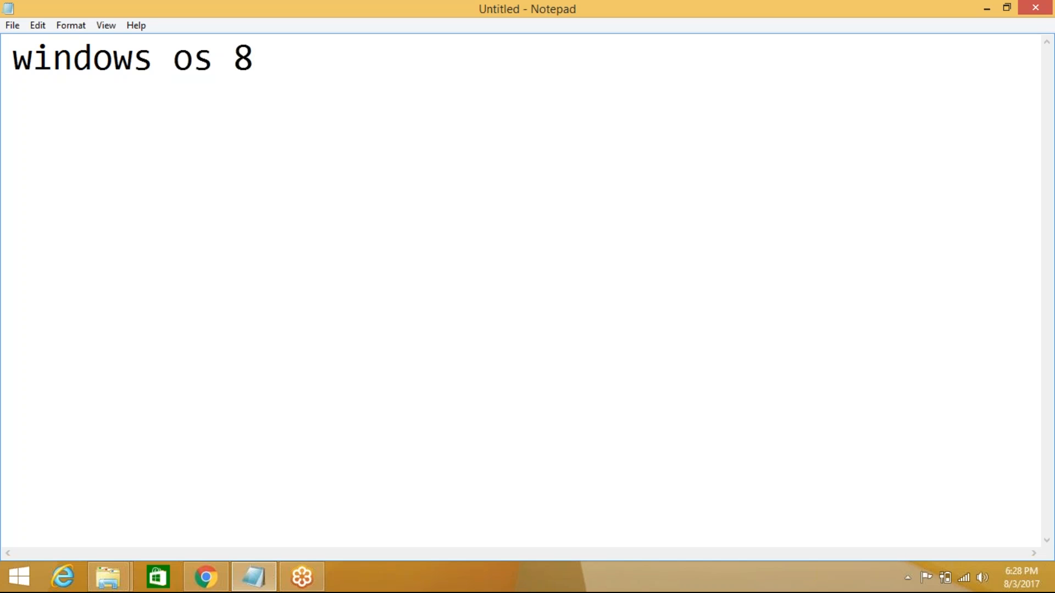
{"action": "type", "text": "."}
{"action": "type", "text": "X"}
{"action": "type", "text": "we"}
{"action": "type", "text": " need "}
{"action": "type", "text": "to in"}
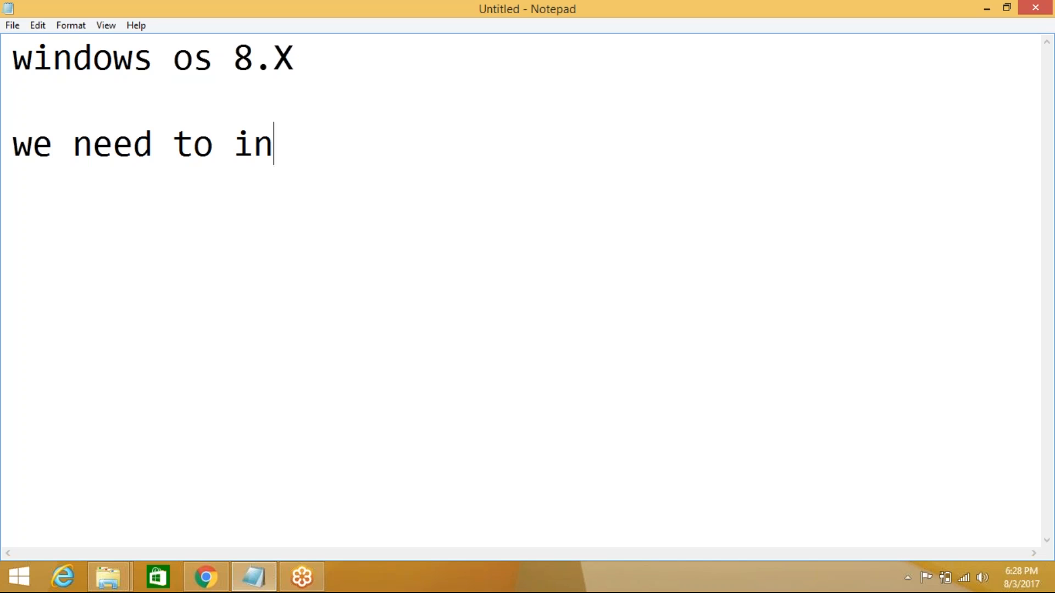
{"action": "type", "text": "stall oracle"}
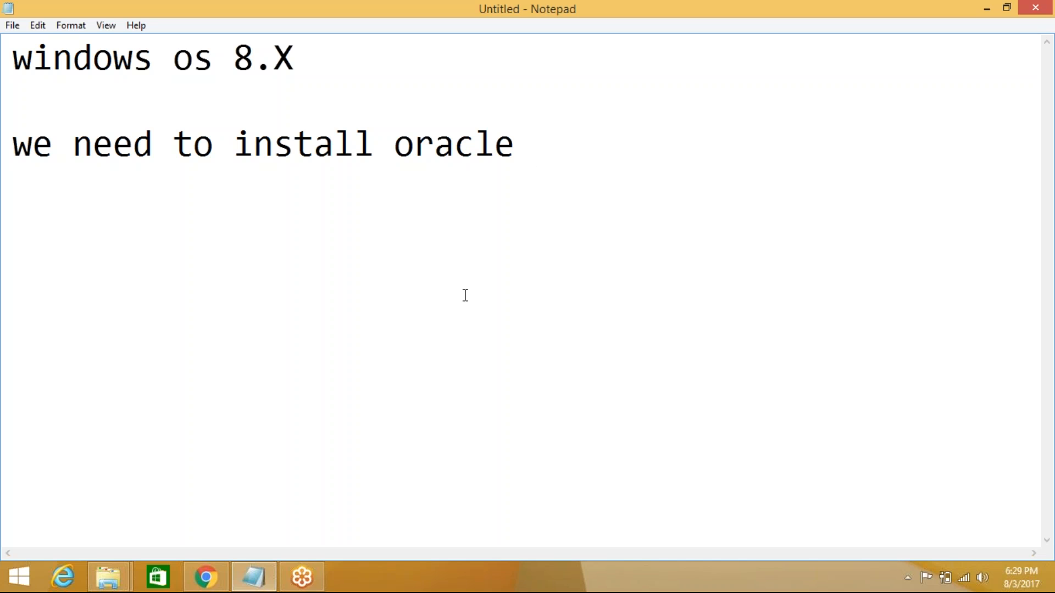
{"action": "key", "text": "Return"}
- Copy the YouTube link from the latest IDQ Cap message in WhatsApp Web, then return to Notepad
{"action": "left_click", "coordinate": [206, 577]}
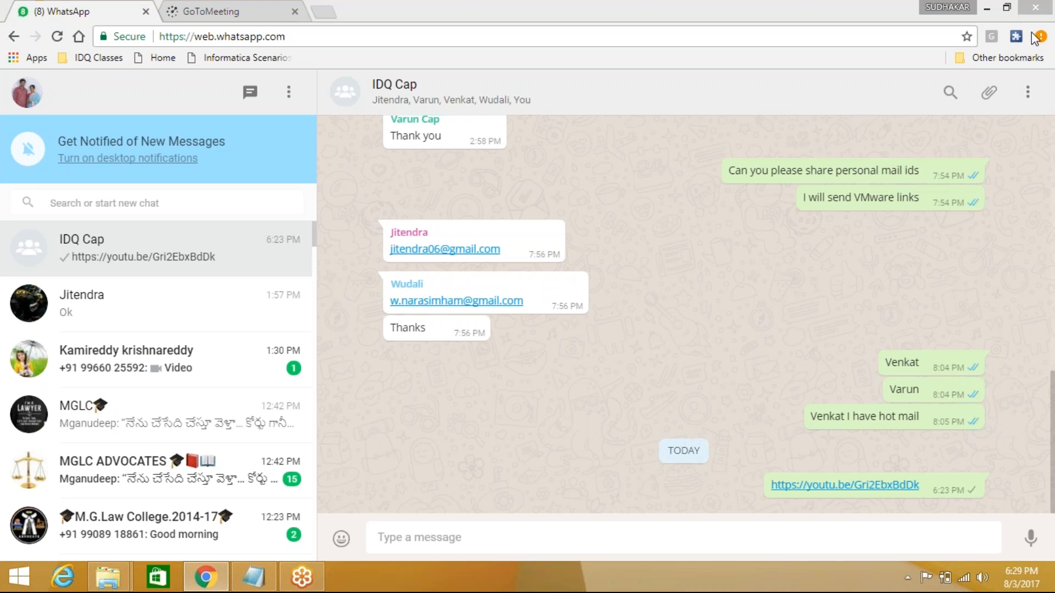
{"action": "left_click_drag", "start_coordinate": [919, 486], "coordinate": [764, 482]}
{"action": "key", "text": "ctrl+c"}
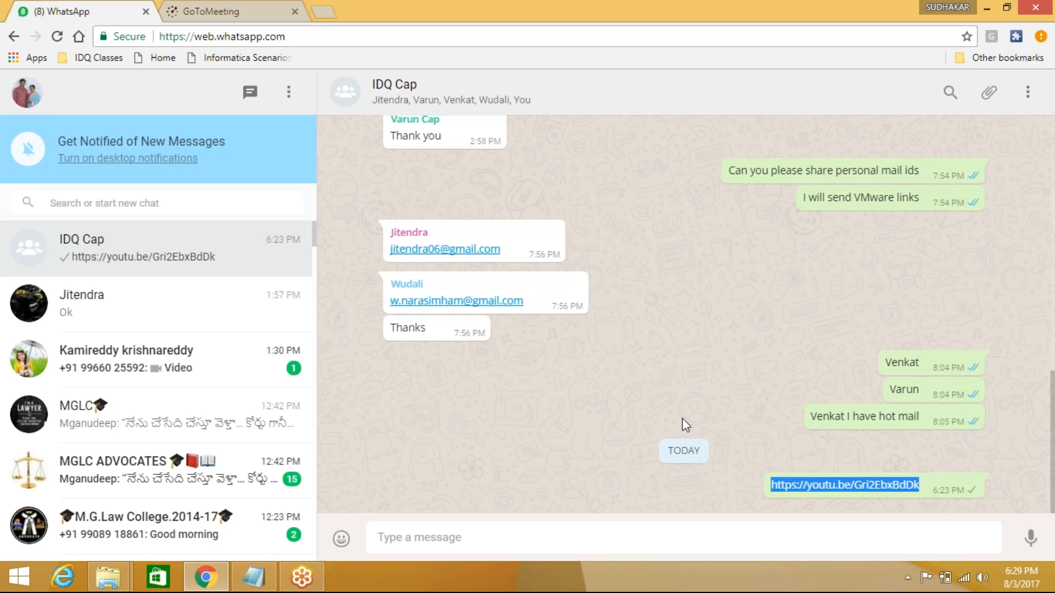
{"action": "left_click", "coordinate": [252, 577]}
- Paste the copied YouTube link into the note and add an 'oracle 12c' line below it
{"action": "key", "text": "ctrl+v"}
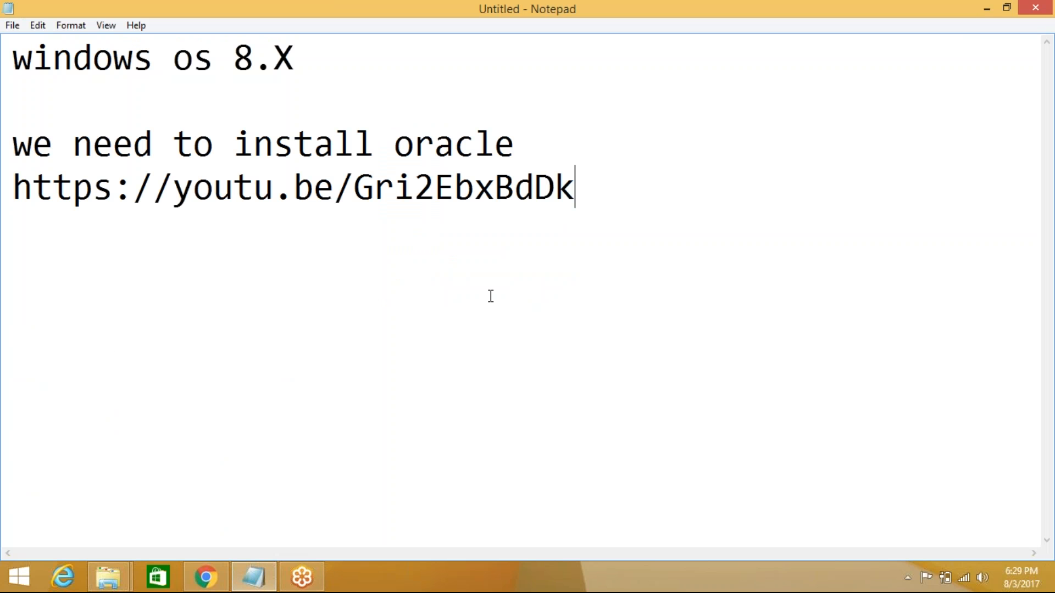
{"action": "key", "text": "Return"}
{"action": "key", "text": "Return"}
{"action": "type", "text": "i am "}
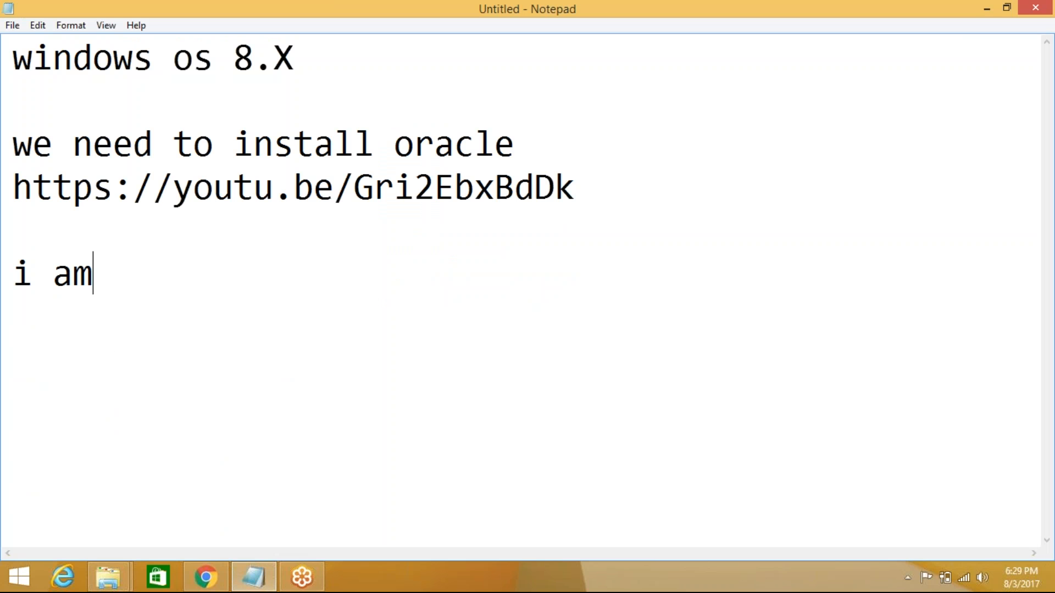
{"action": "type", "text": "rec"}
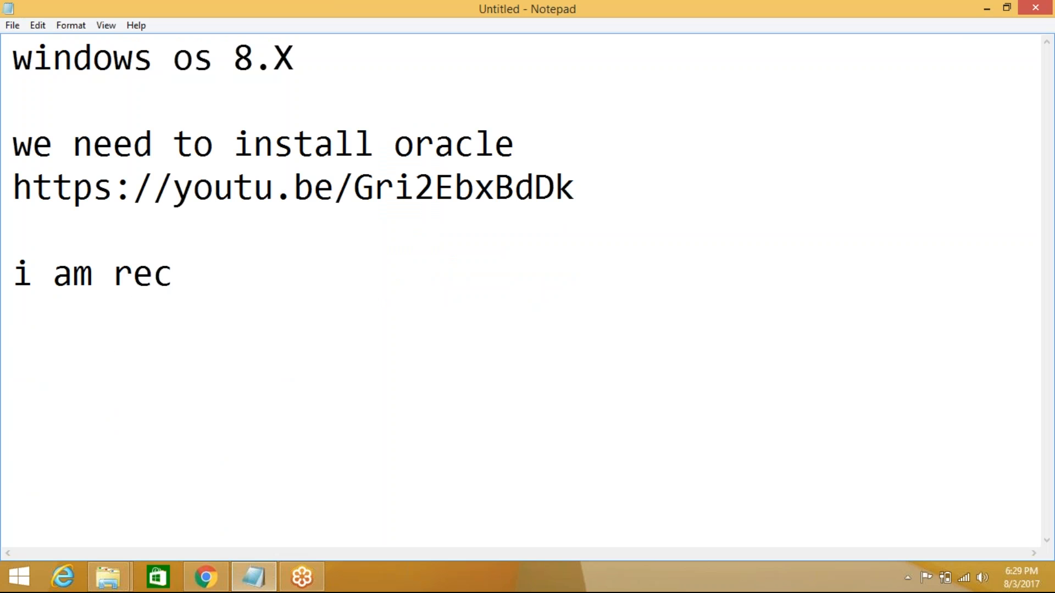
{"action": "key", "text": "BackSpace"}
{"action": "key", "text": "BackSpace"}
{"action": "key", "text": "BackSpace"}
{"action": "key", "text": "BackSpace"}
{"action": "key", "text": "BackSpace"}
{"action": "key", "text": "BackSpace"}
{"action": "key", "text": "BackSpace"}
{"action": "key", "text": "BackSpace"}
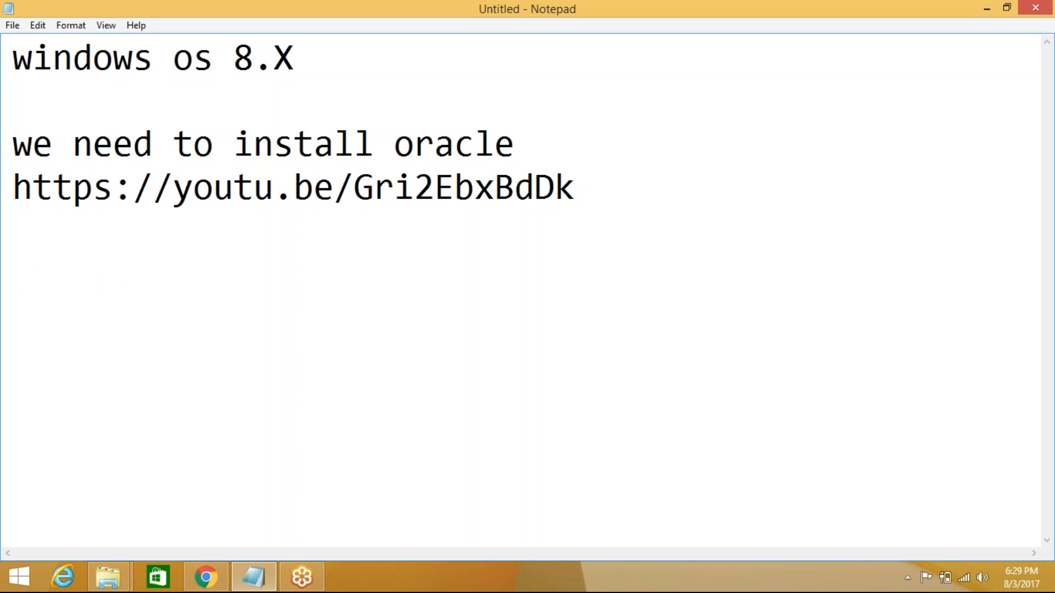
{"action": "type", "text": "oracle 12c"}
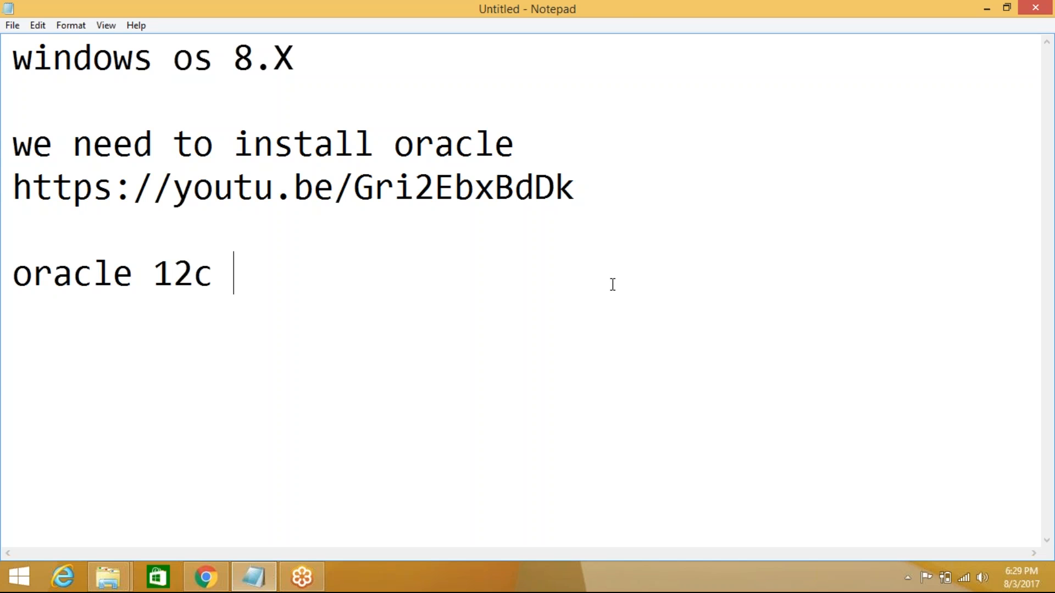
{"action": "left_click_drag", "start_coordinate": [234, 278], "coordinate": [9, 74]}
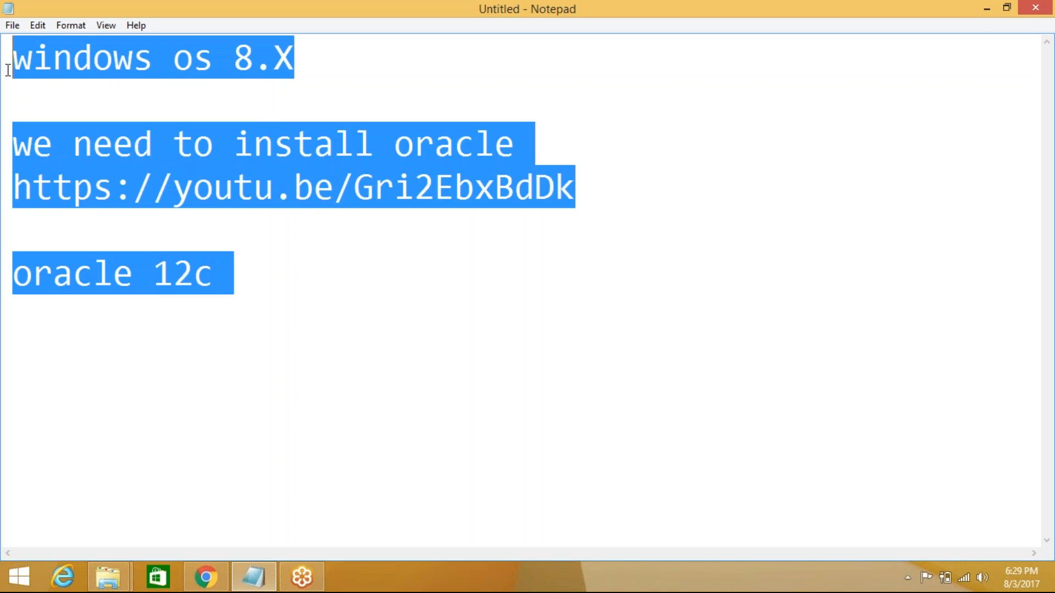
{"action": "left_click", "coordinate": [453, 388]}
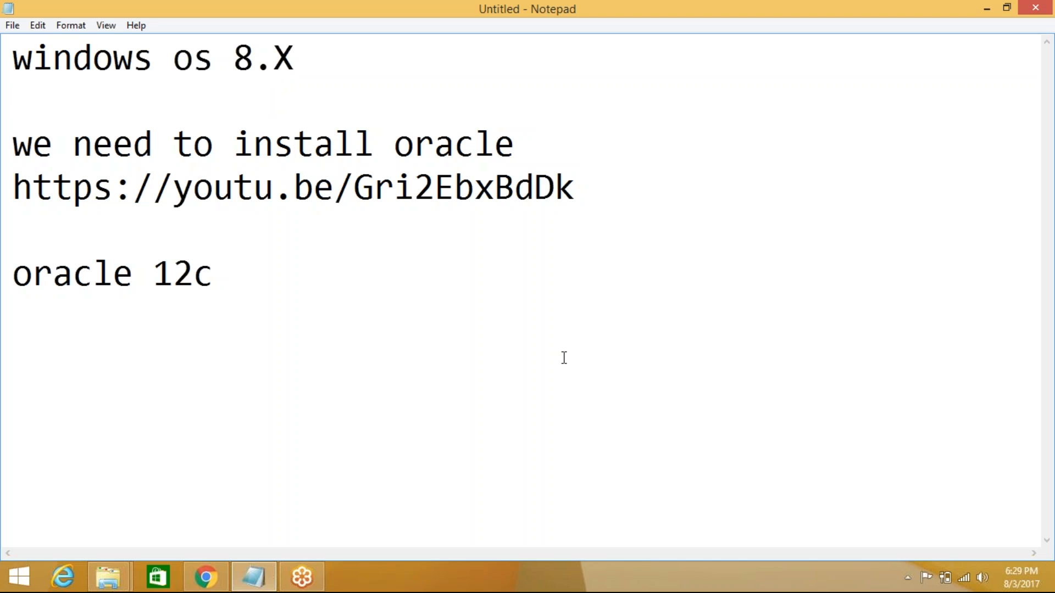
{"action": "key", "text": "Return"}
{"action": "key", "text": "Return"}
- Add the lines 'informatica should be ready with you' and 'licence file has to be with you'
{"action": "type", "text": "infor"}
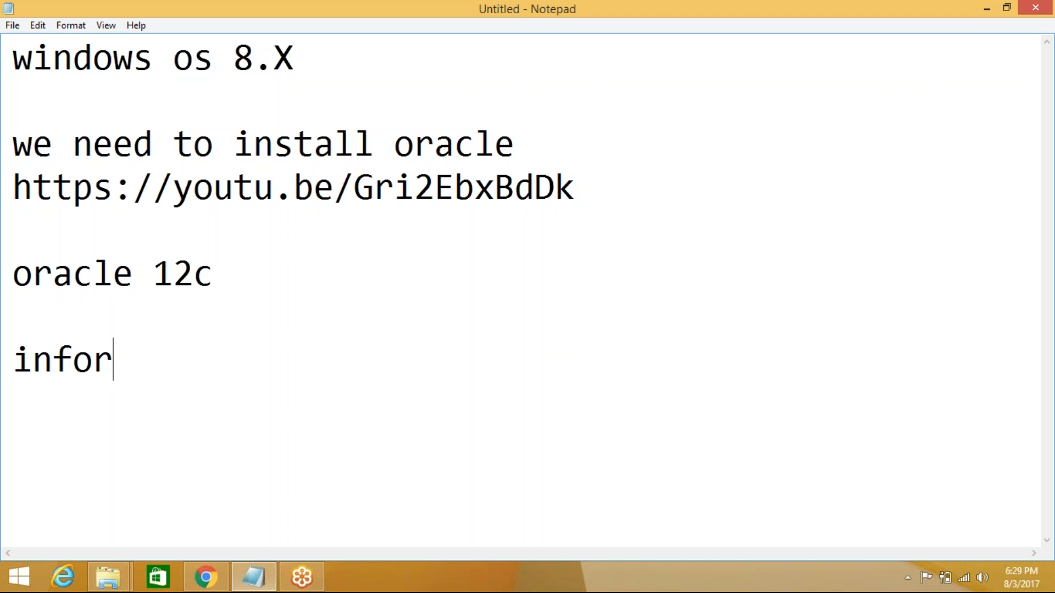
{"action": "type", "text": "matica shoulb"}
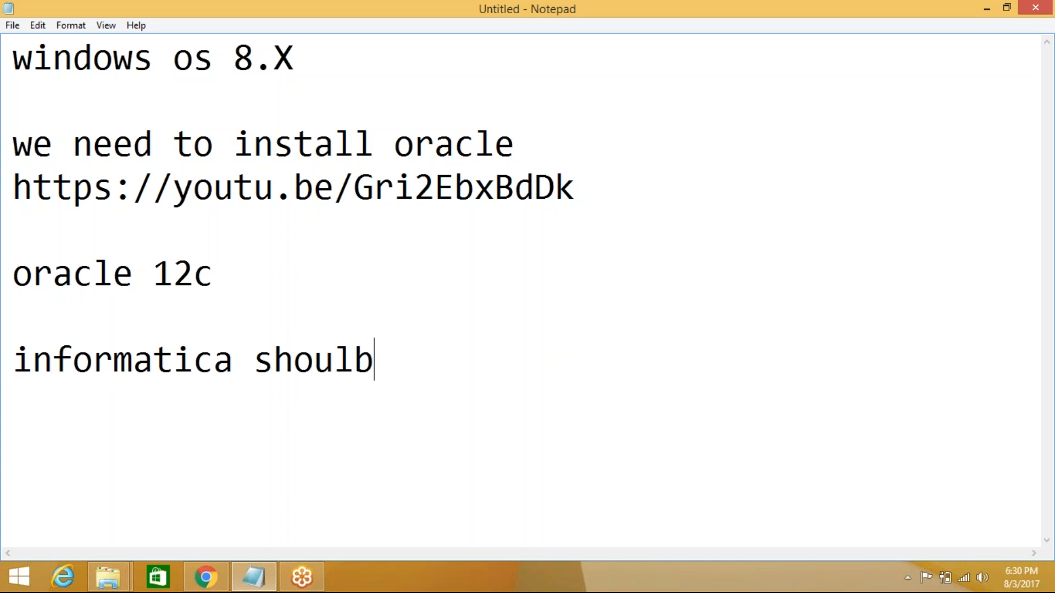
{"action": "key", "text": "BackSpace"}
{"action": "type", "text": "d be r"}
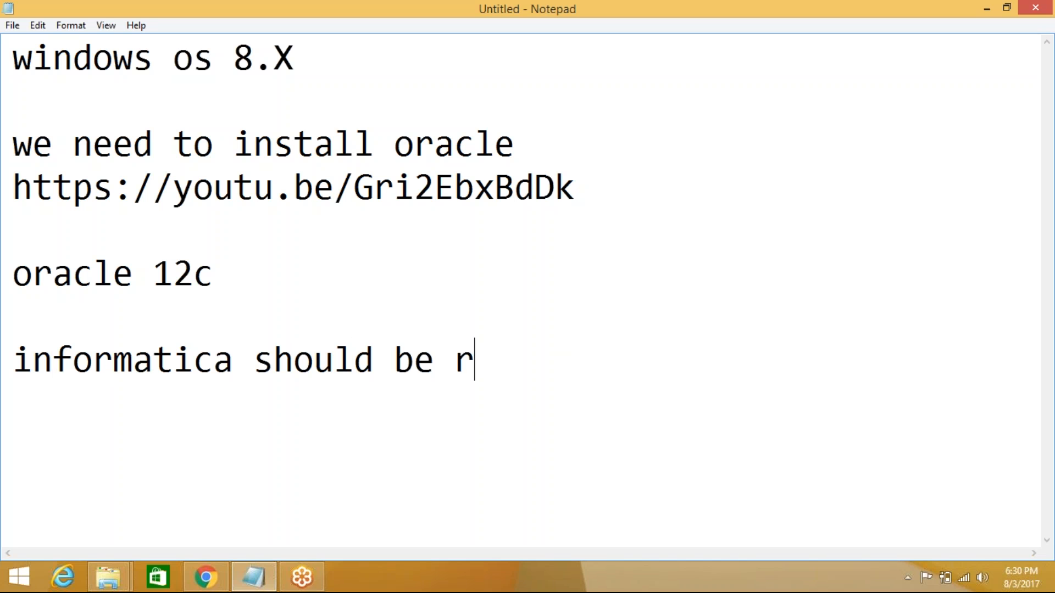
{"action": "type", "text": "eady wi"}
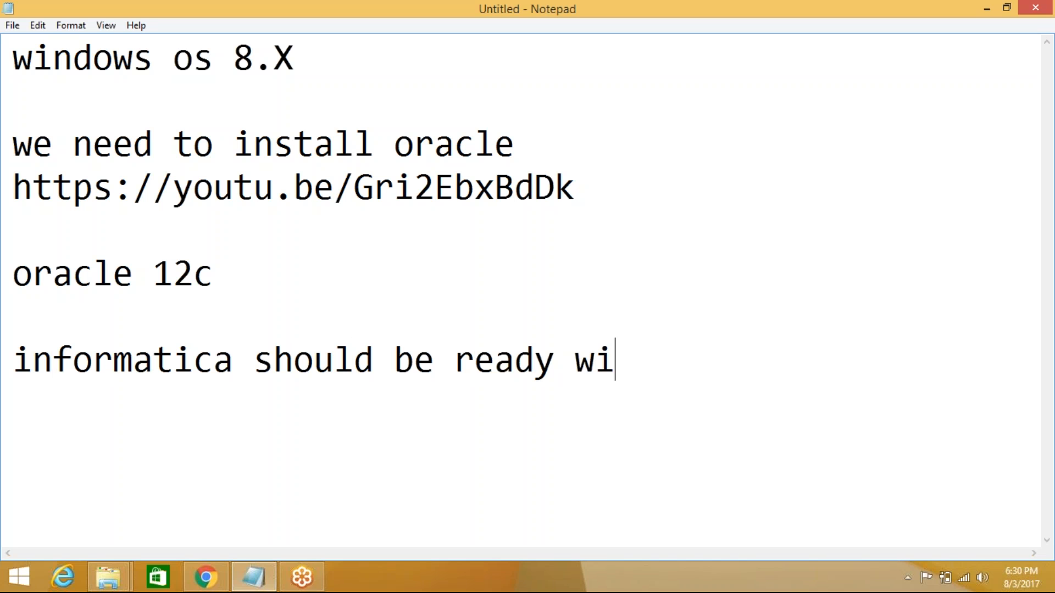
{"action": "type", "text": "th you"}
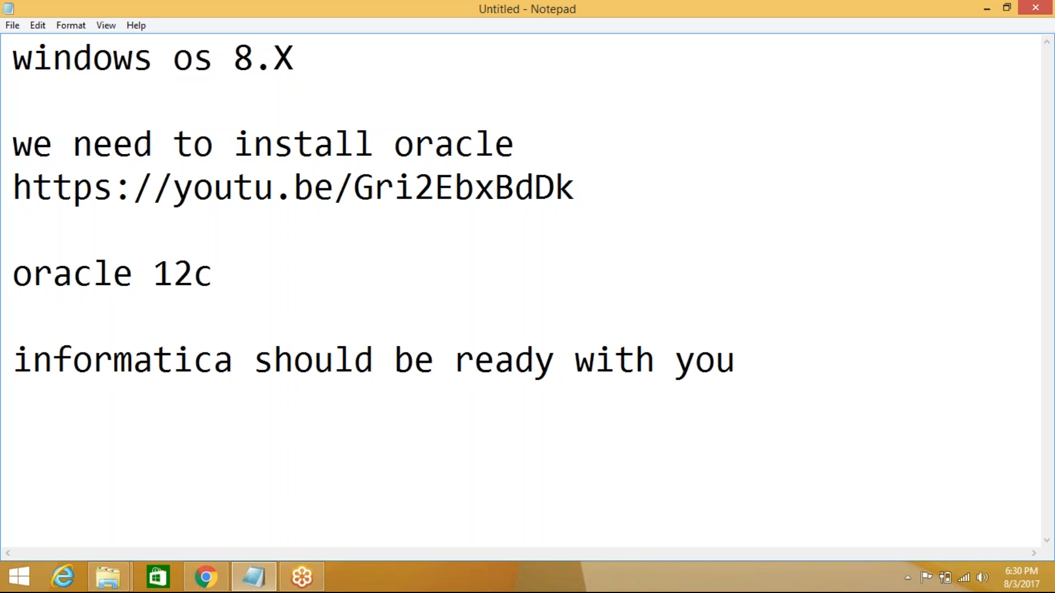
{"action": "key", "text": "Return"}
{"action": "type", "text": "licence file "}
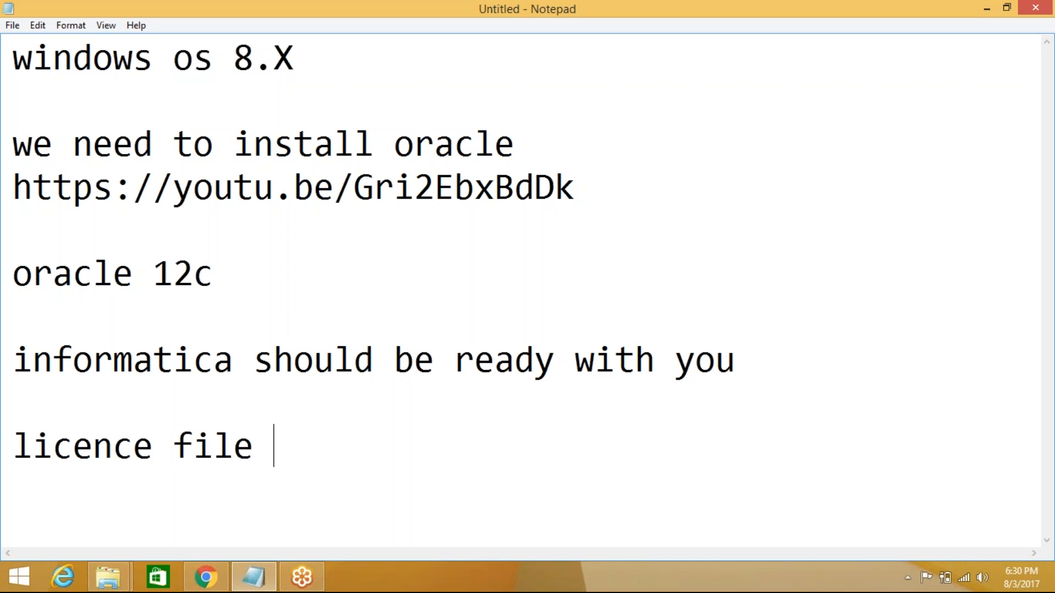
{"action": "type", "text": "has t"}
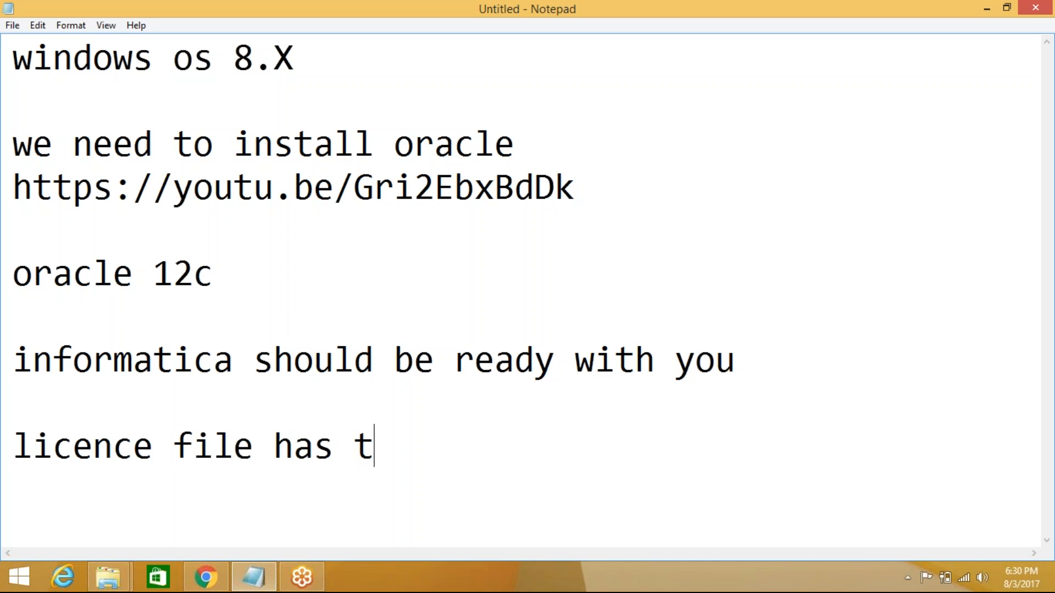
{"action": "type", "text": "o be w"}
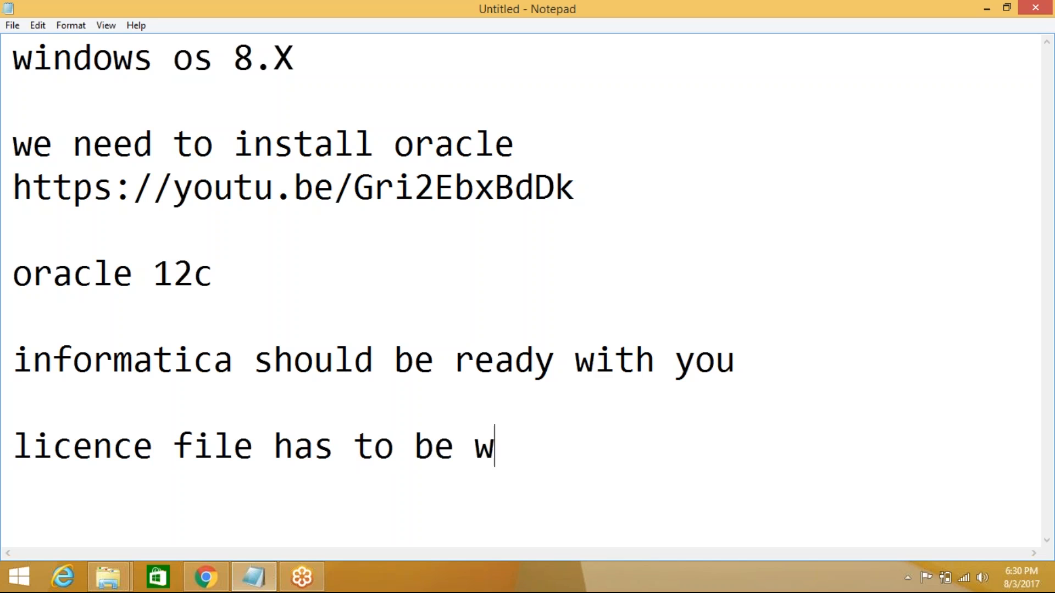
{"action": "type", "text": "ith you"}
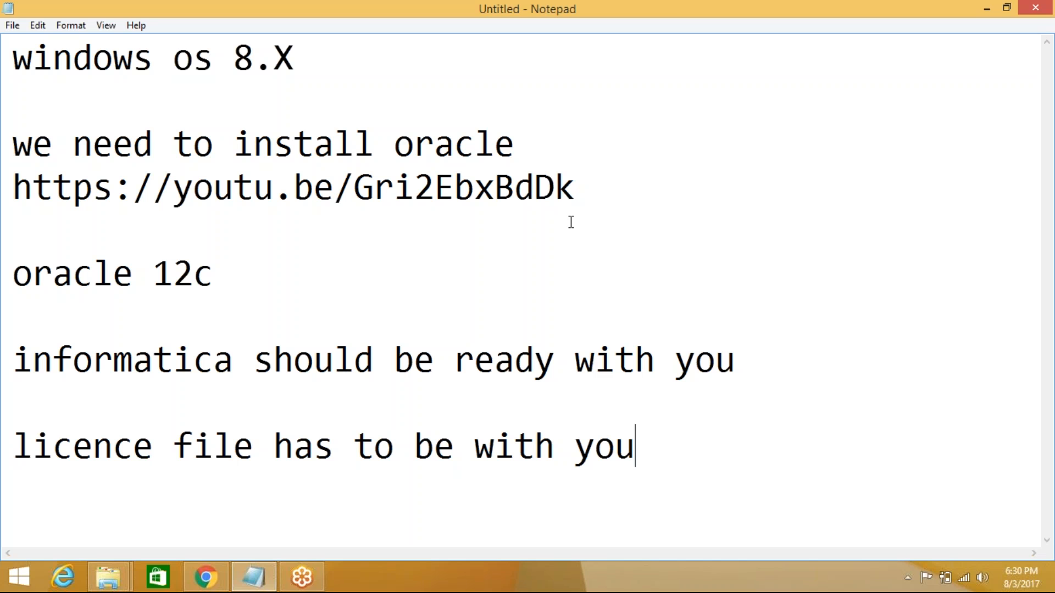
{"action": "left_click_drag", "start_coordinate": [662, 444], "coordinate": [8, 72]}
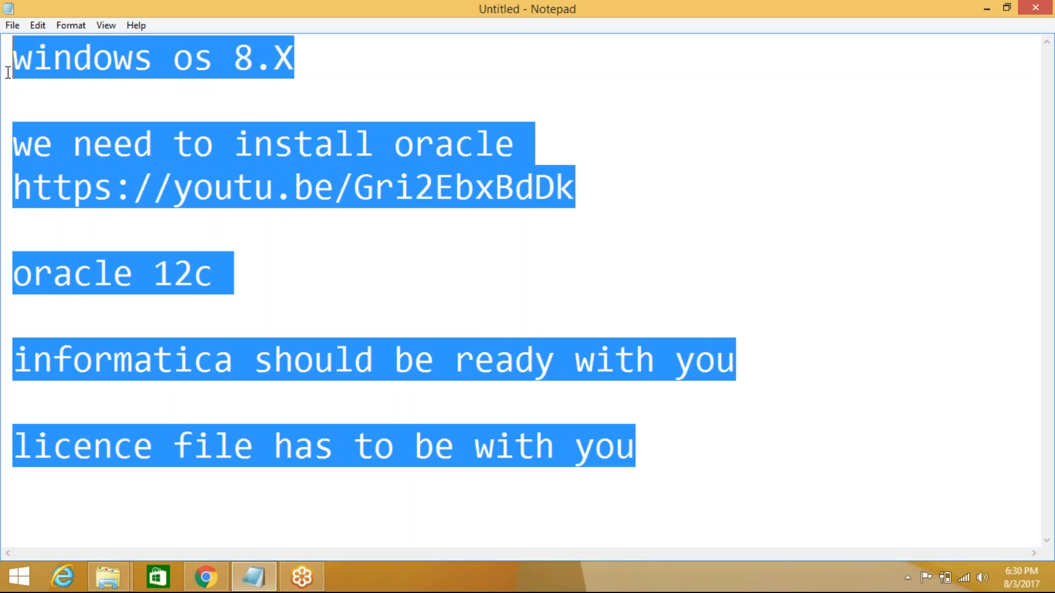
{"action": "left_click", "coordinate": [514, 259]}
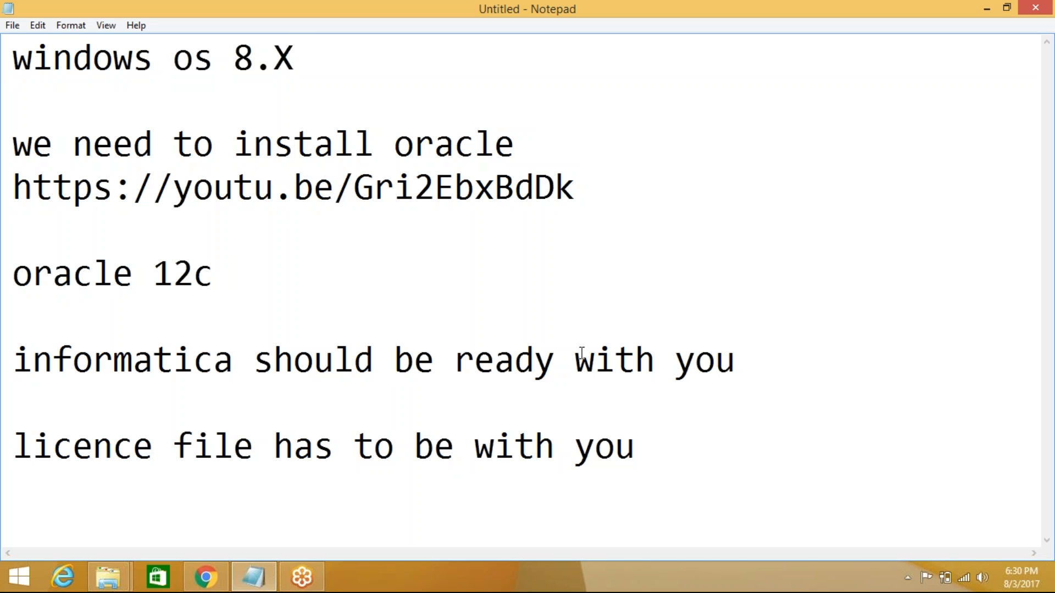
{"action": "left_click_drag", "start_coordinate": [656, 450], "coordinate": [11, 48]}
- In File Explorer, go from the Oracle folder to Softwares > informatica 10 and inspect the server and client installer folders
{"action": "left_click", "coordinate": [396, 242]}
{"action": "left_click", "coordinate": [108, 577]}
{"action": "left_click", "coordinate": [124, 517]}
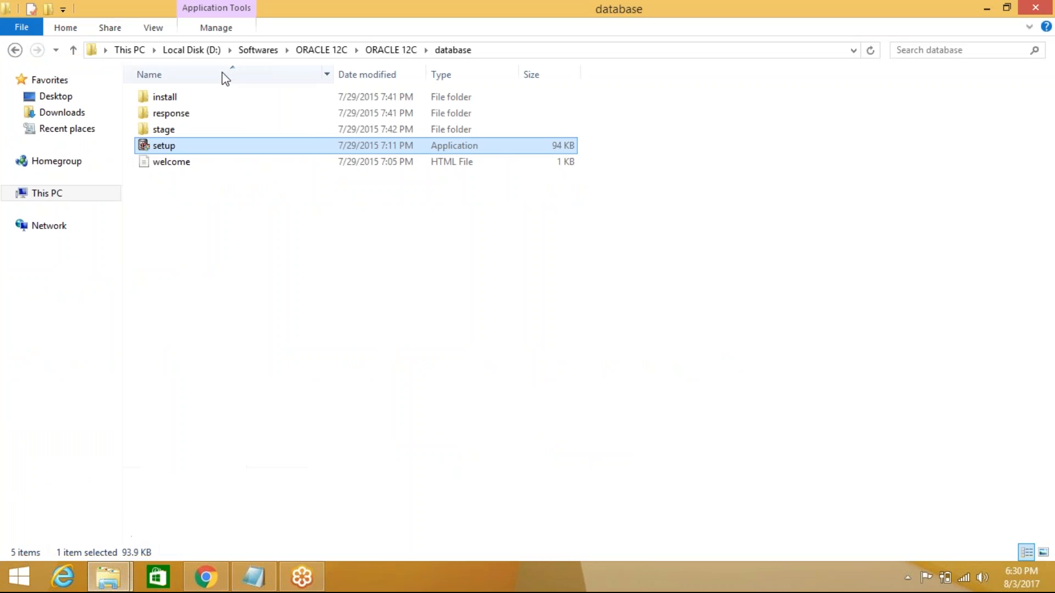
{"action": "left_click", "coordinate": [318, 50]}
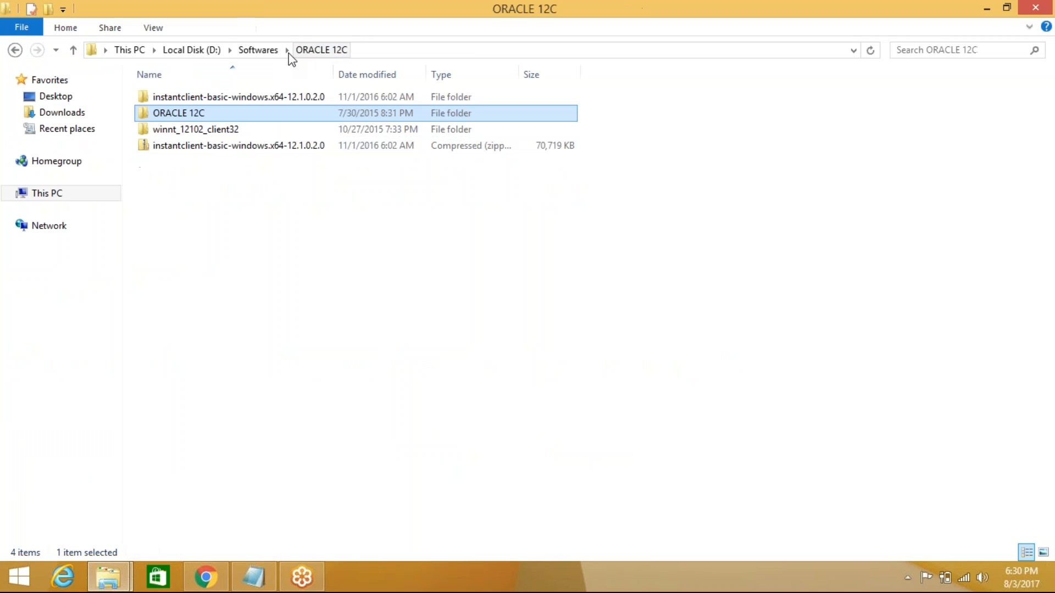
{"action": "left_click", "coordinate": [258, 52]}
{"action": "double_click", "coordinate": [193, 131]}
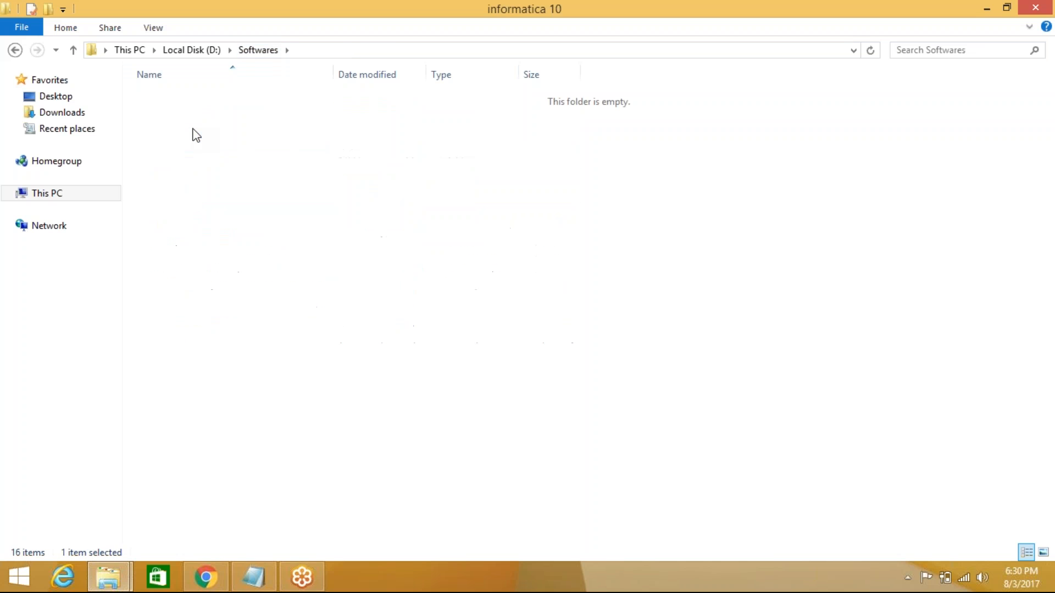
{"action": "left_click", "coordinate": [245, 117]}
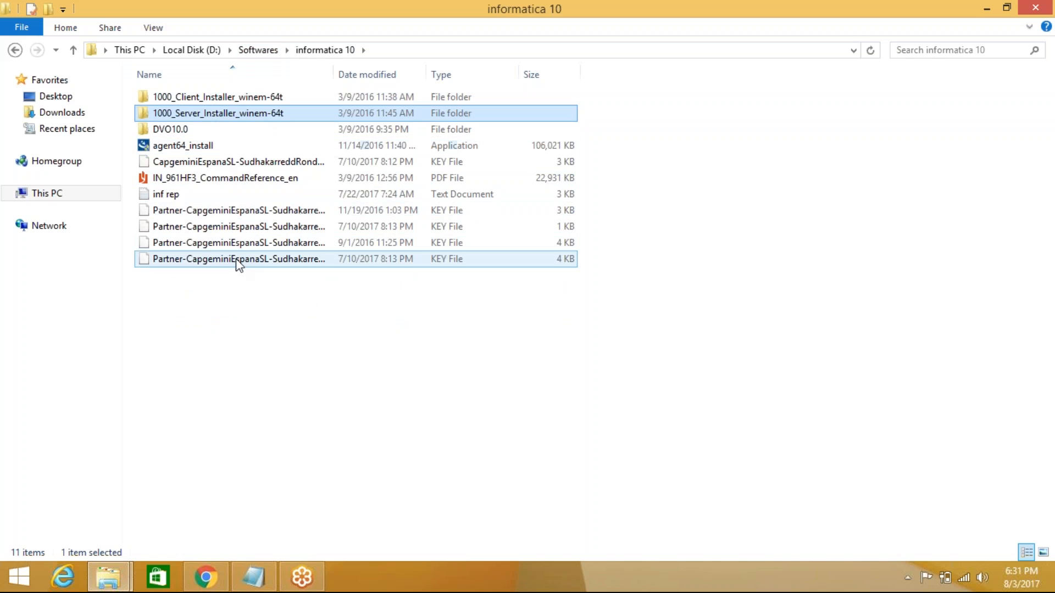
{"action": "left_click", "coordinate": [250, 99]}
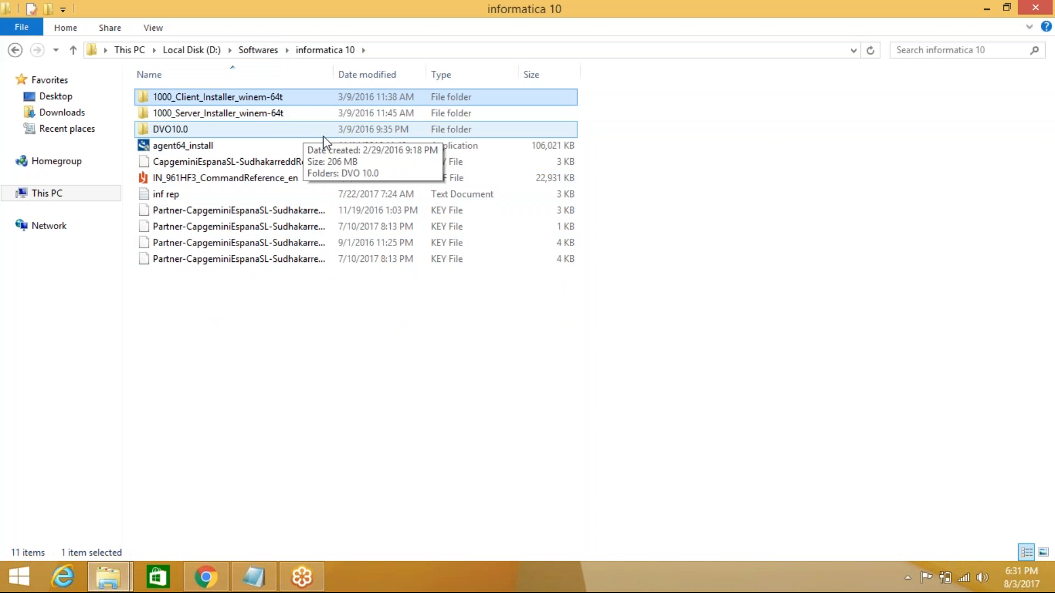
- Widen the Name column to show full names and select 1000_Server_Installer_winem-64t
{"action": "left_click_drag", "start_coordinate": [333, 74], "coordinate": [531, 74]}
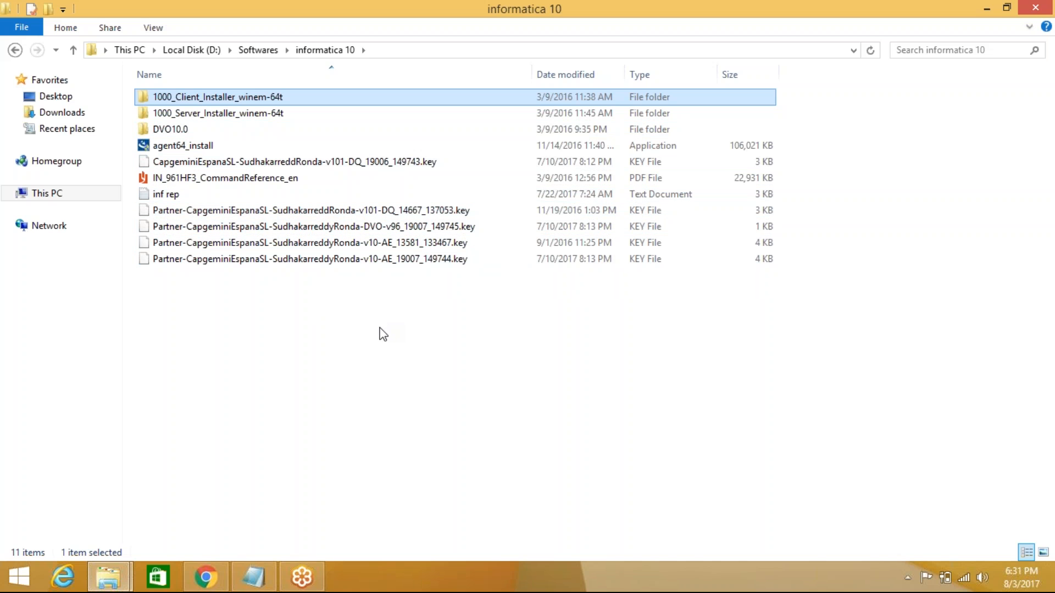
{"action": "left_click", "coordinate": [237, 116]}
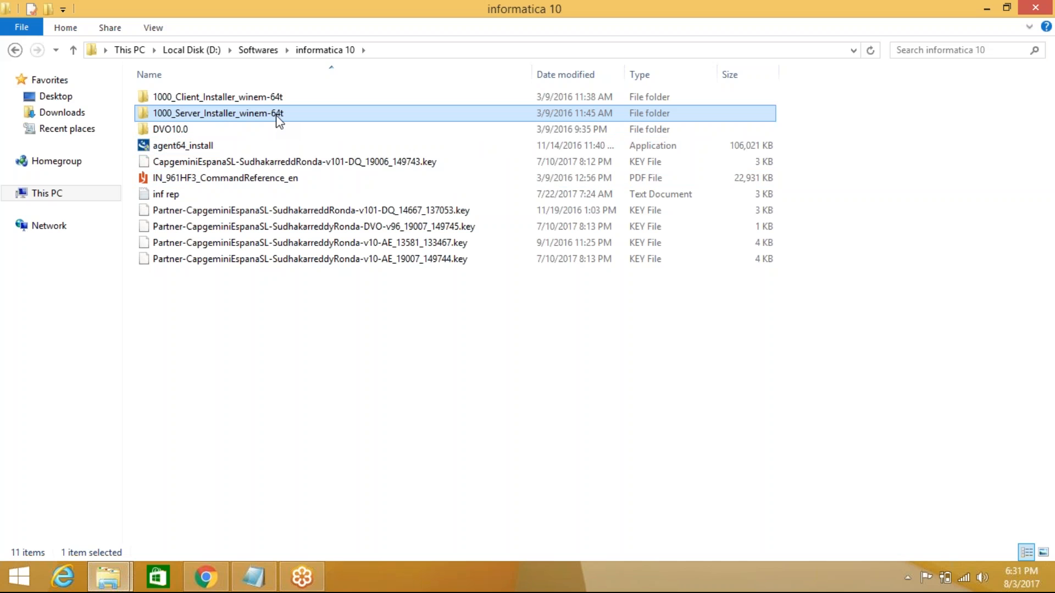
- Run the install batch file in 1000_Server_Installer_winem-64t and minimize Explorer, Notepad and Chrome
{"action": "double_click", "coordinate": [235, 117]}
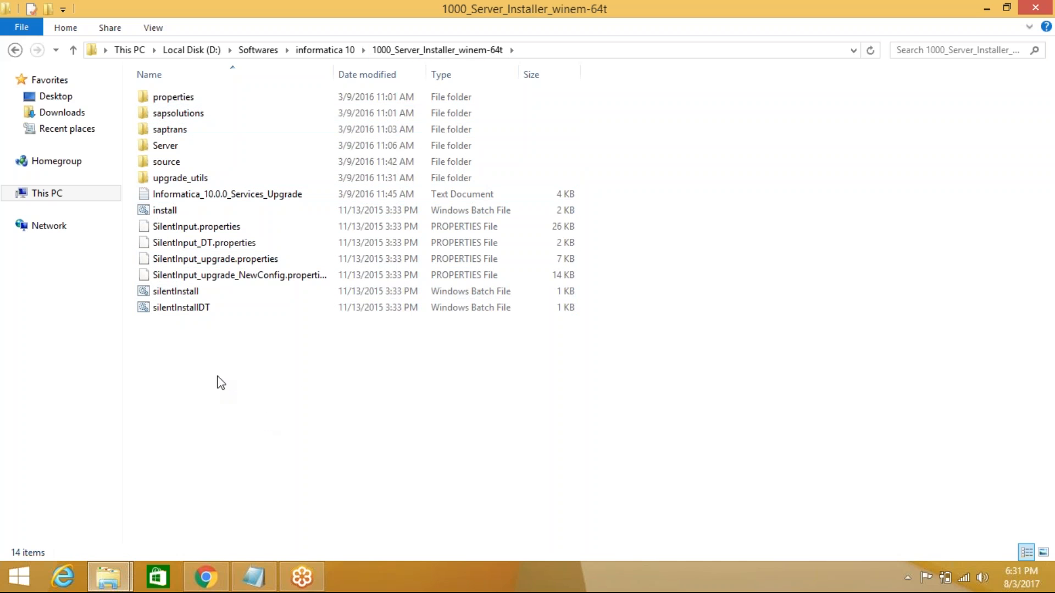
{"action": "double_click", "coordinate": [186, 211]}
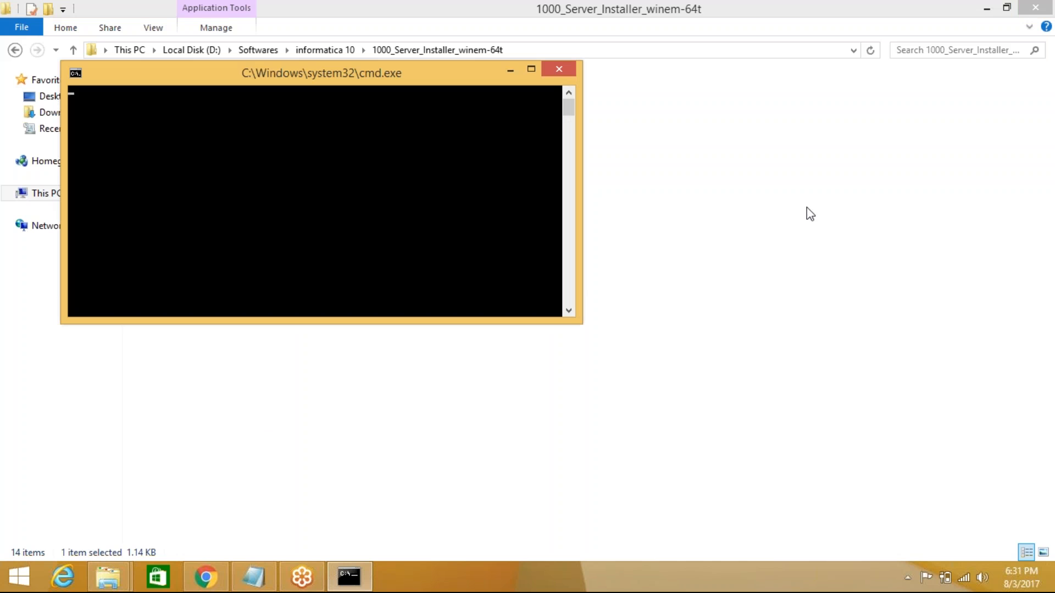
{"action": "left_click", "coordinate": [989, 10]}
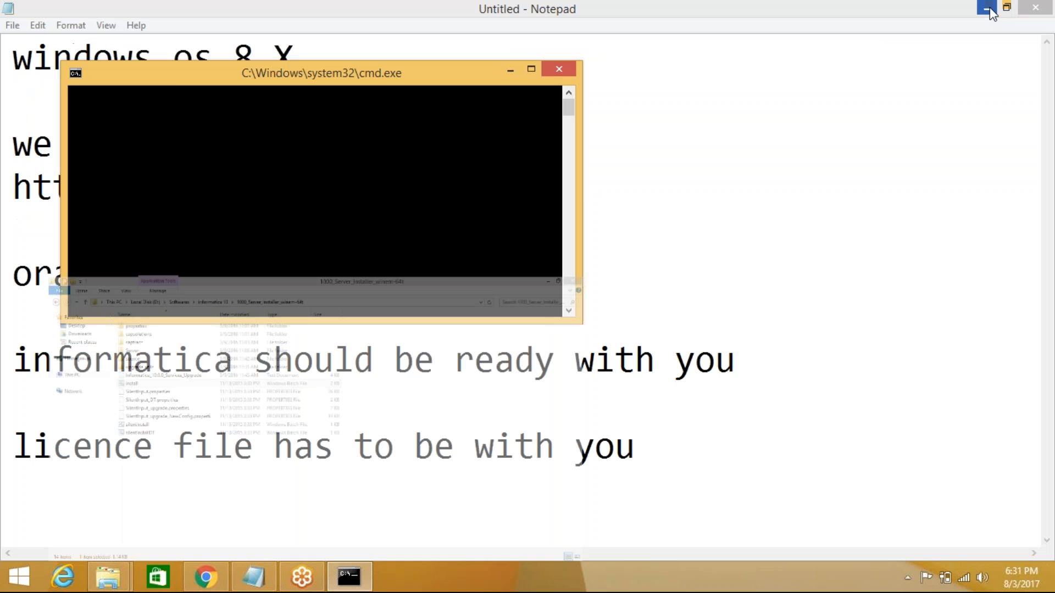
{"action": "left_click", "coordinate": [987, 10]}
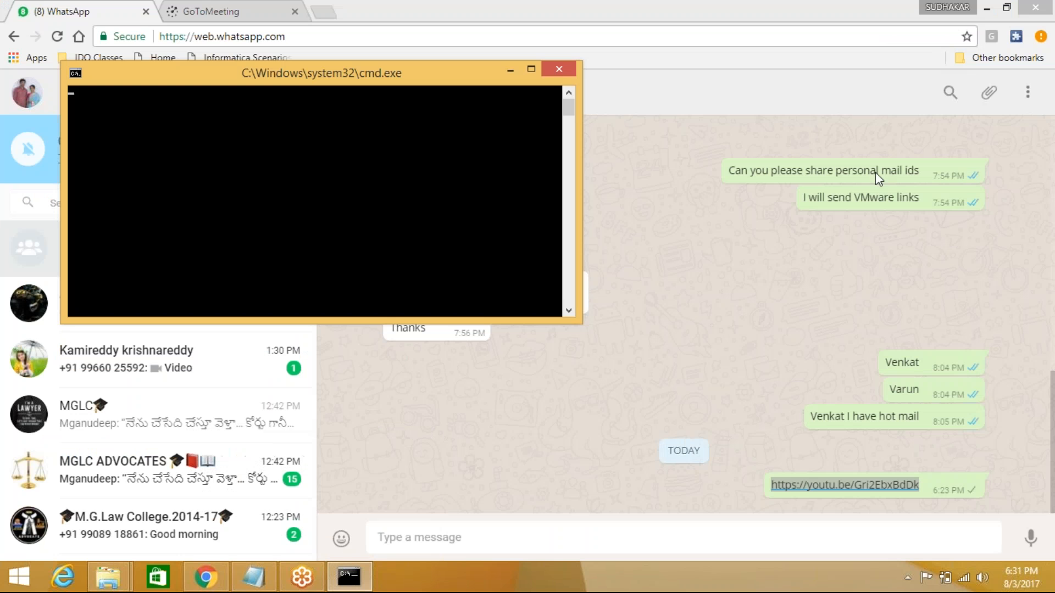
{"action": "left_click", "coordinate": [986, 8]}
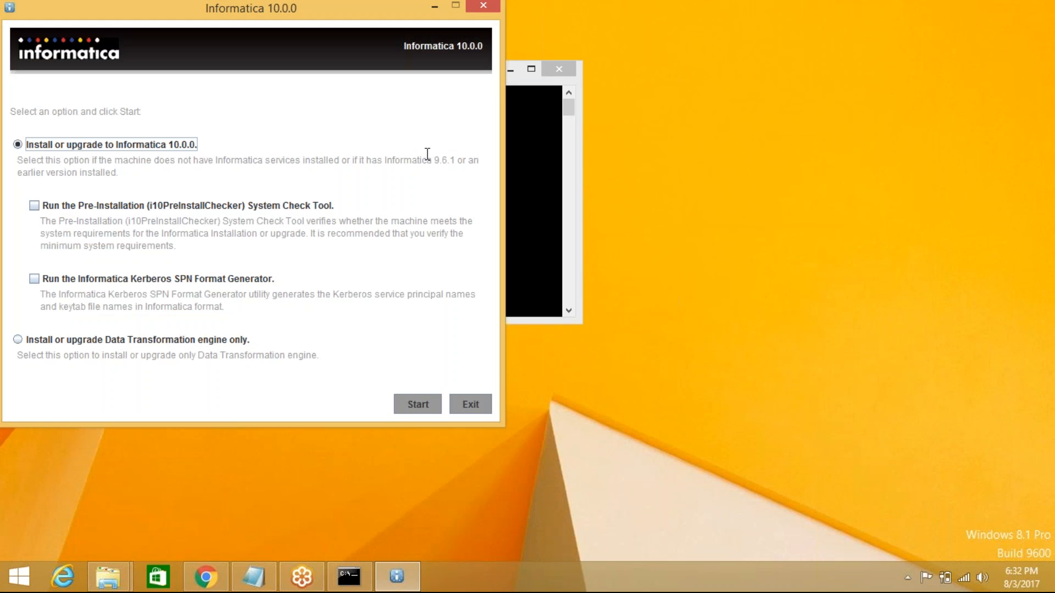
- Minimize the command prompt, centre the installer window, and start installing Informatica 10.0.0
{"action": "left_click", "coordinate": [514, 73]}
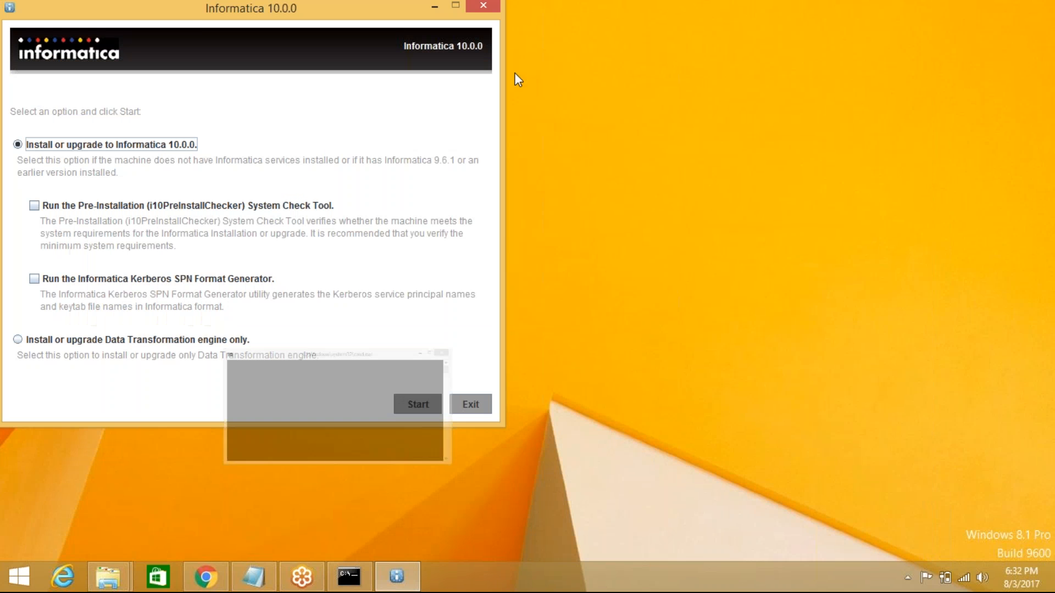
{"action": "left_click_drag", "start_coordinate": [200, 10], "coordinate": [556, 107]}
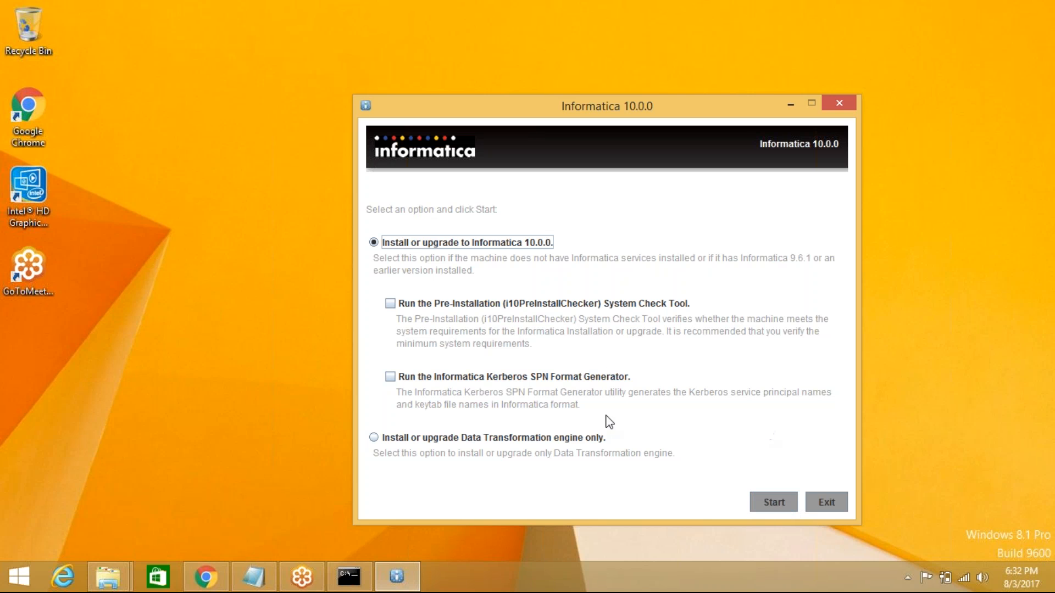
{"action": "left_click", "coordinate": [774, 501]}
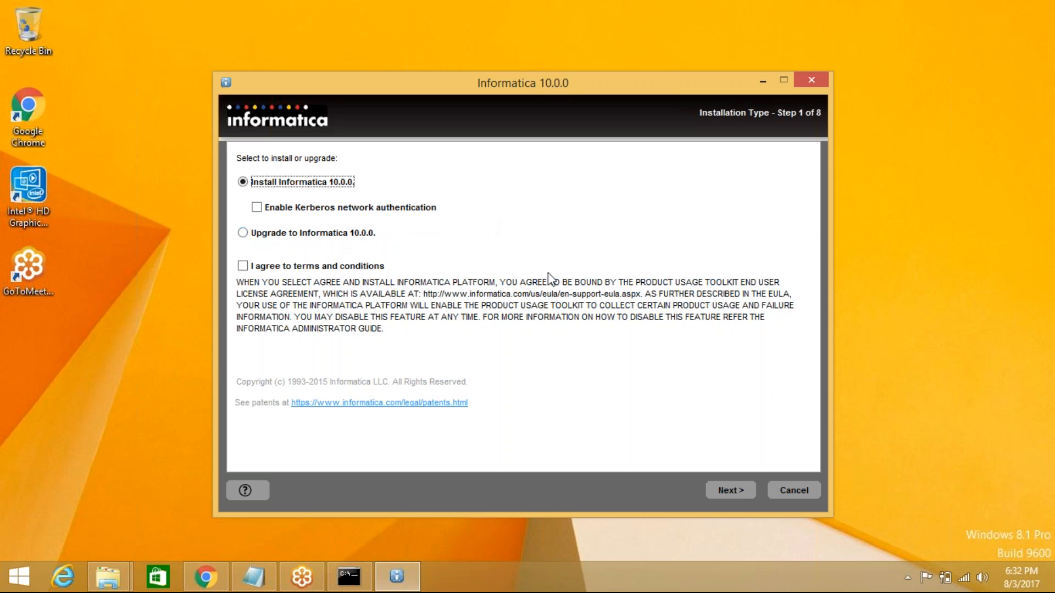
- Agree to the terms and conditions and continue past the prerequisites page
{"action": "left_click", "coordinate": [243, 266]}
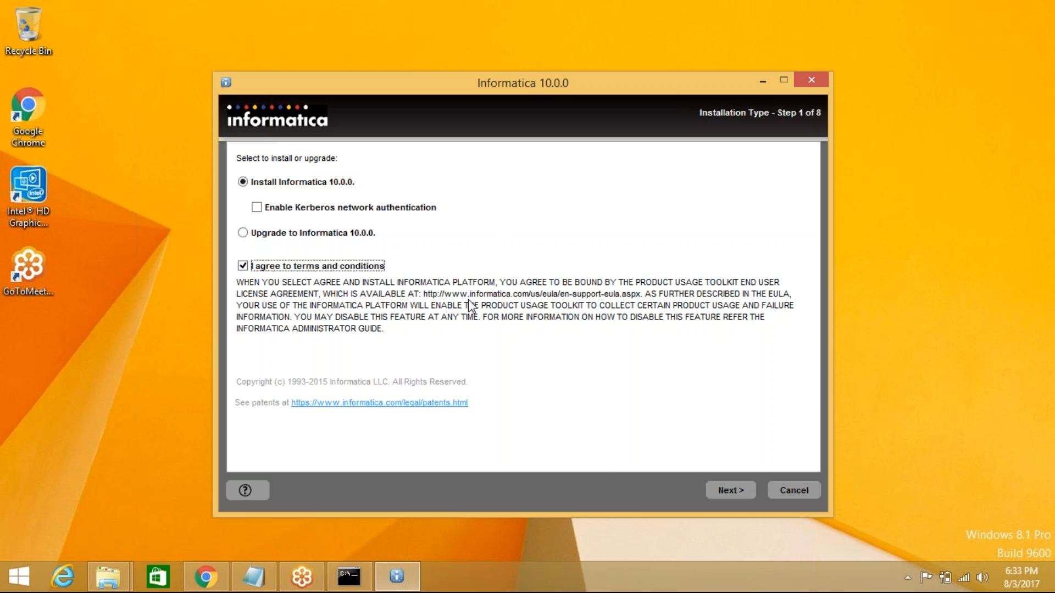
{"action": "left_click", "coordinate": [728, 490]}
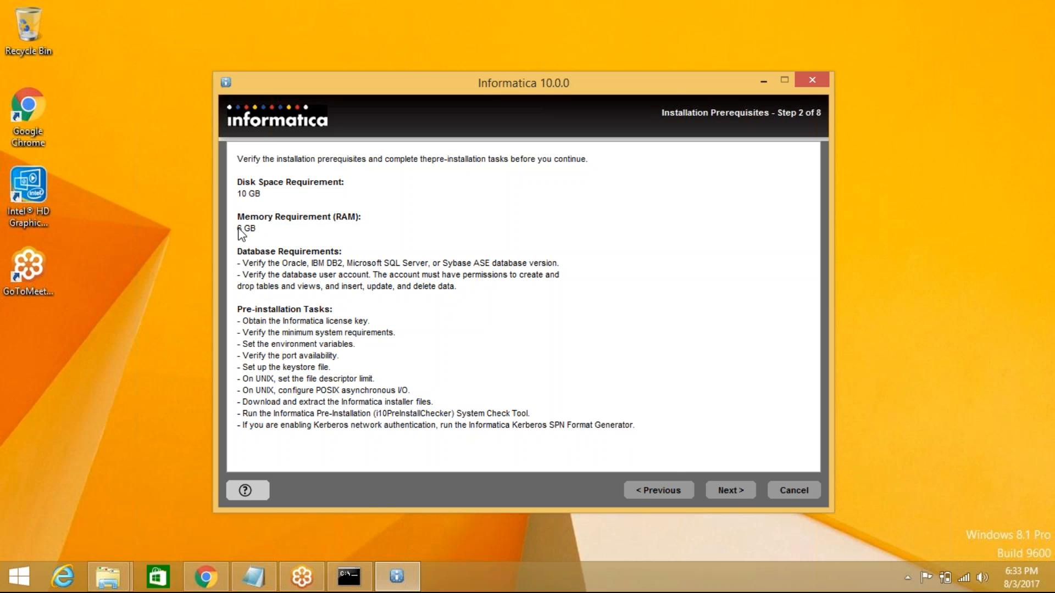
{"action": "left_click", "coordinate": [730, 490]}
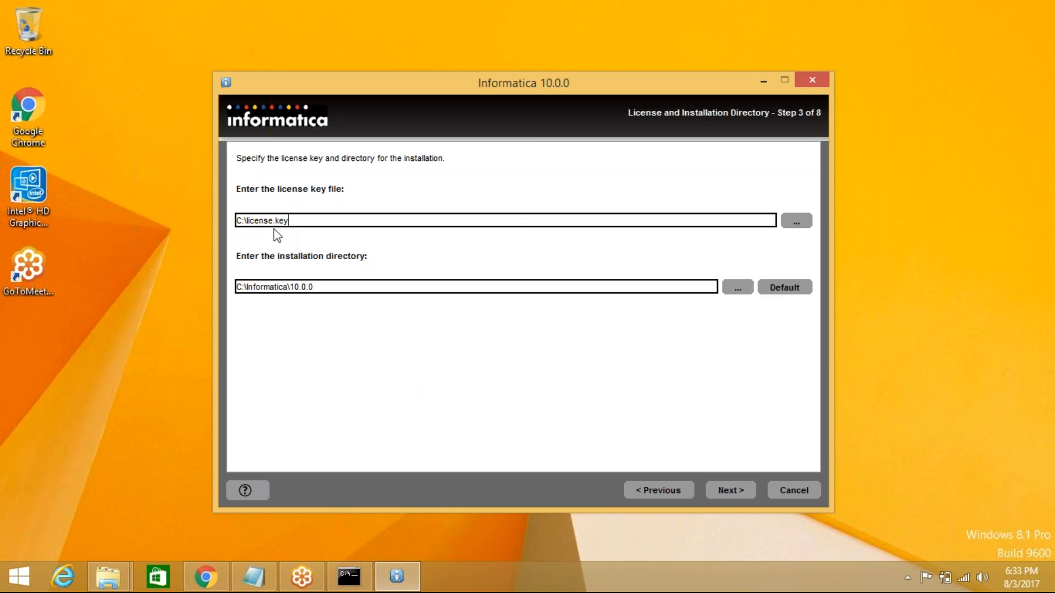
- Choose the last .key file in D:\Softwares\informatica 10 as the license key file
{"action": "left_click", "coordinate": [801, 226]}
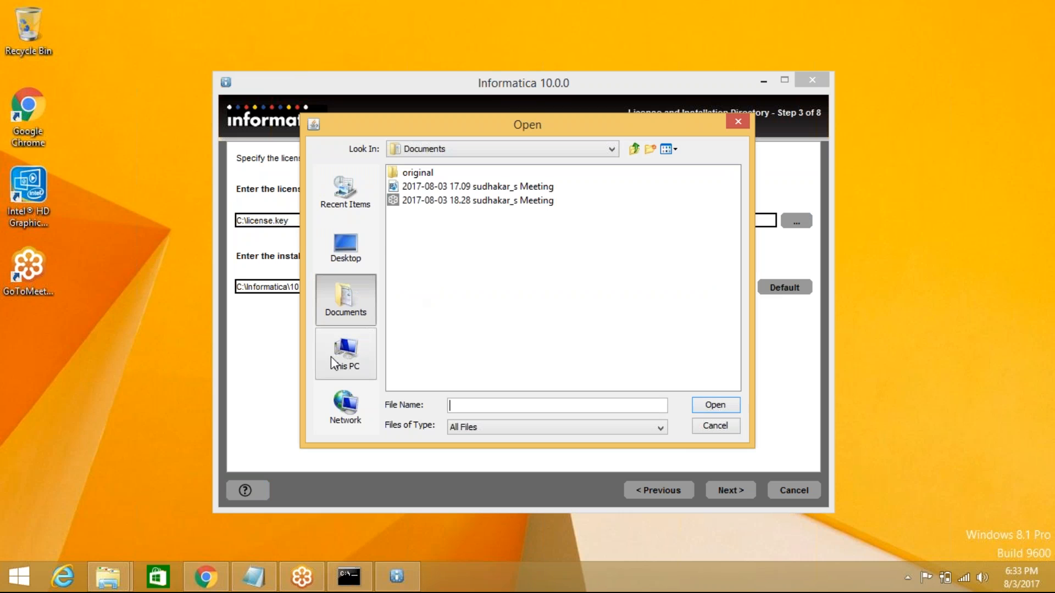
{"action": "left_click", "coordinate": [340, 354]}
{"action": "left_click", "coordinate": [444, 269]}
{"action": "double_click", "coordinate": [443, 269]}
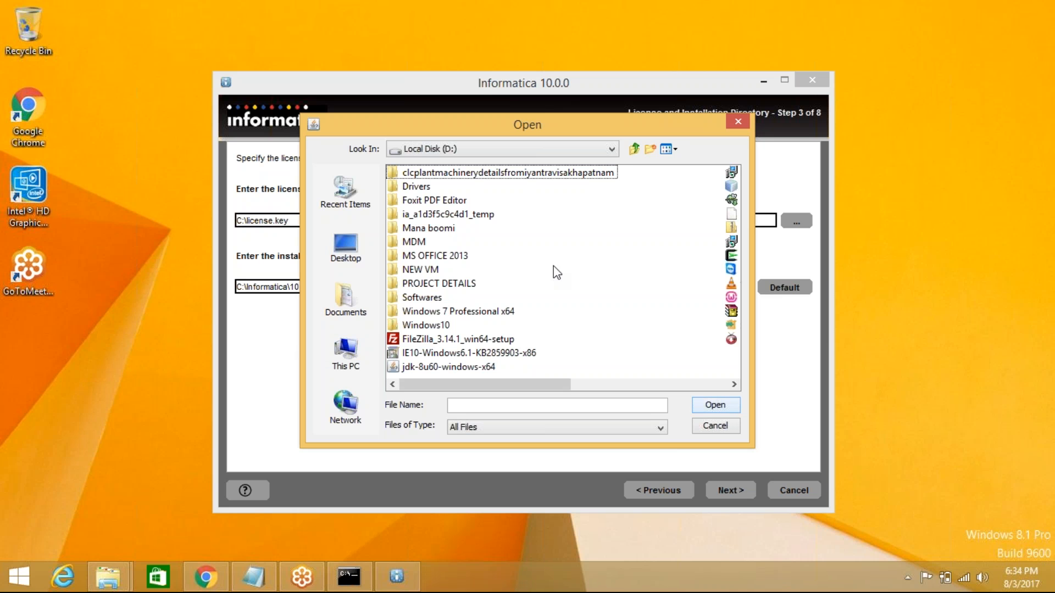
{"action": "double_click", "coordinate": [432, 298]}
{"action": "left_click", "coordinate": [446, 203]}
{"action": "double_click", "coordinate": [447, 204]}
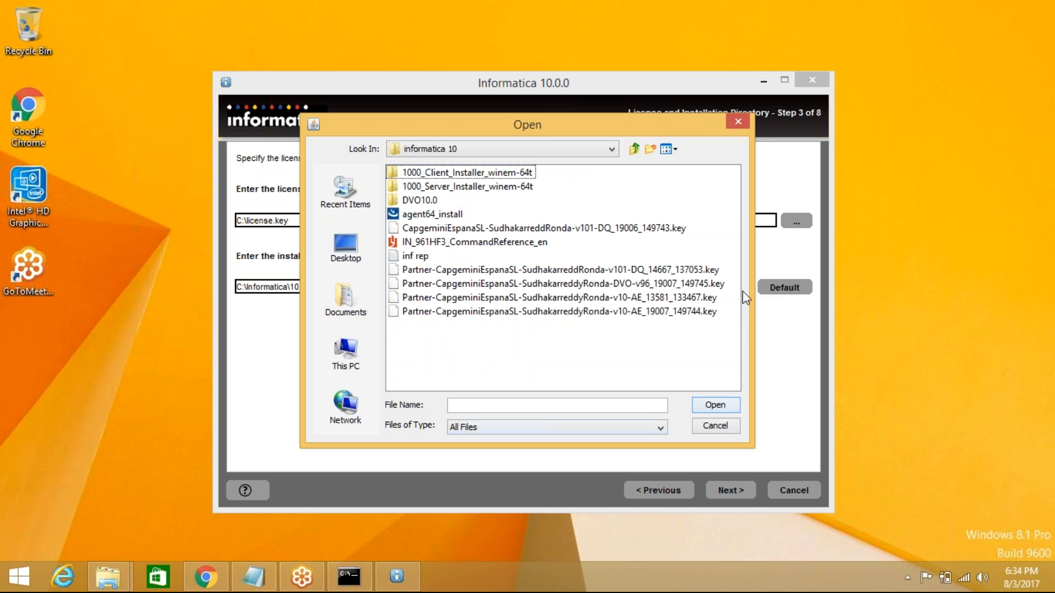
{"action": "left_click_drag", "start_coordinate": [755, 292], "coordinate": [865, 291]}
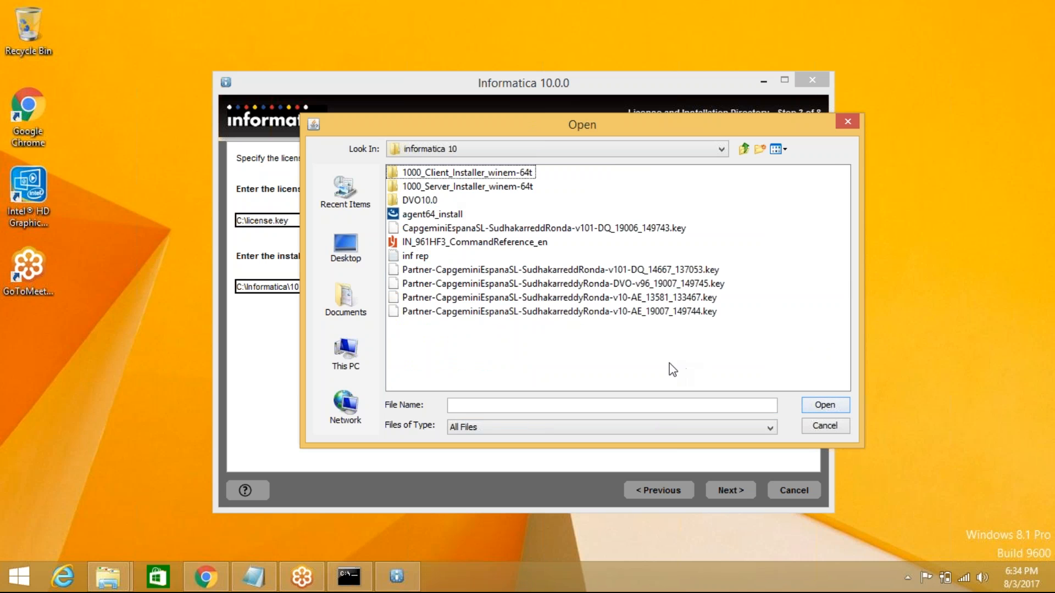
{"action": "left_click", "coordinate": [648, 313]}
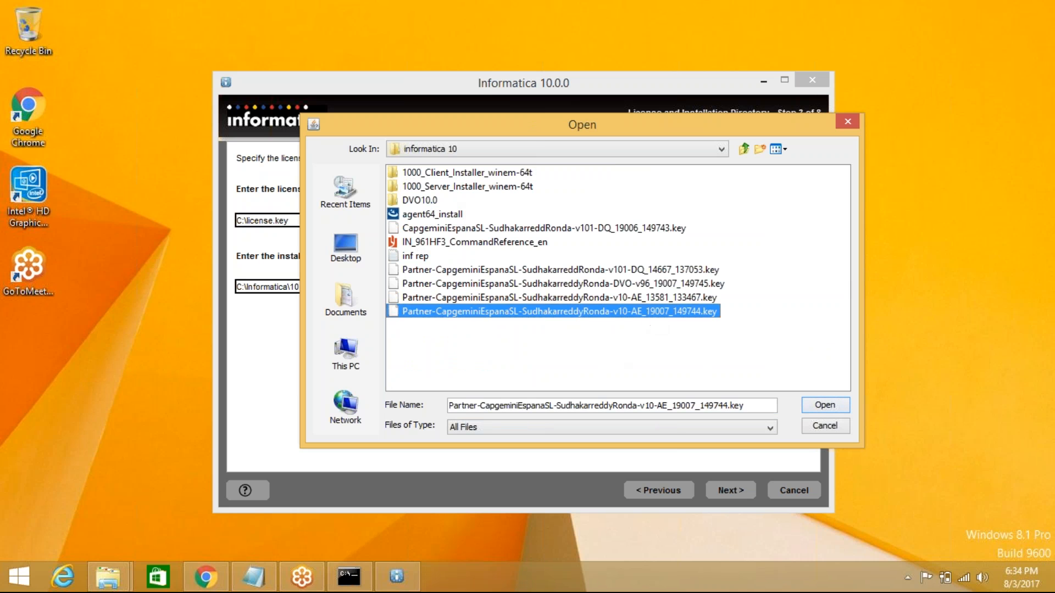
{"action": "left_click", "coordinate": [839, 405]}
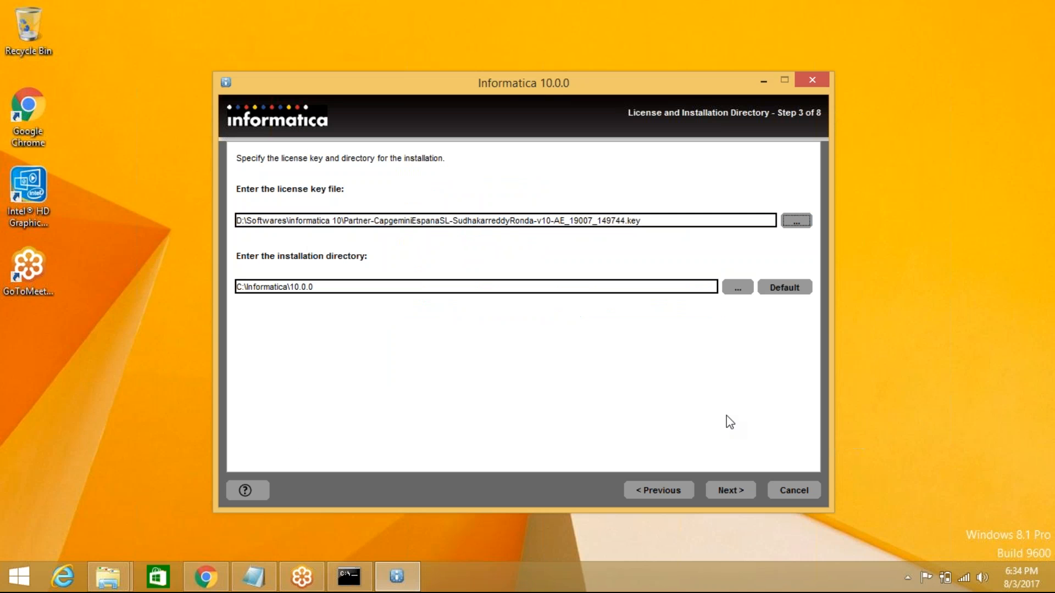
- Proceed through the Pre-Installation Summary and install, reaching Domain Selection step 5A
{"action": "left_click", "coordinate": [730, 489]}
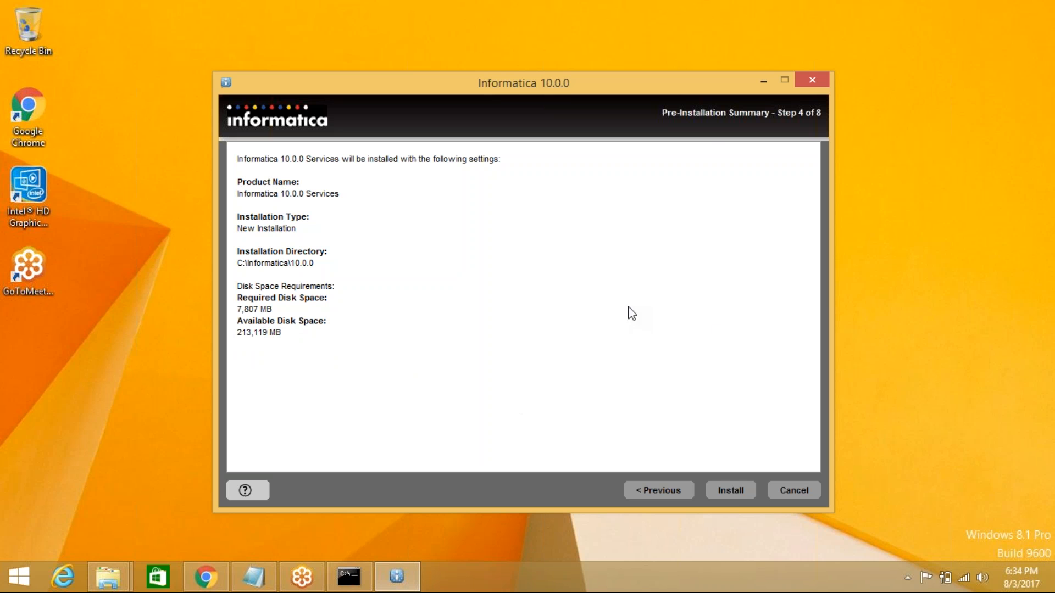
{"action": "left_click", "coordinate": [734, 493]}
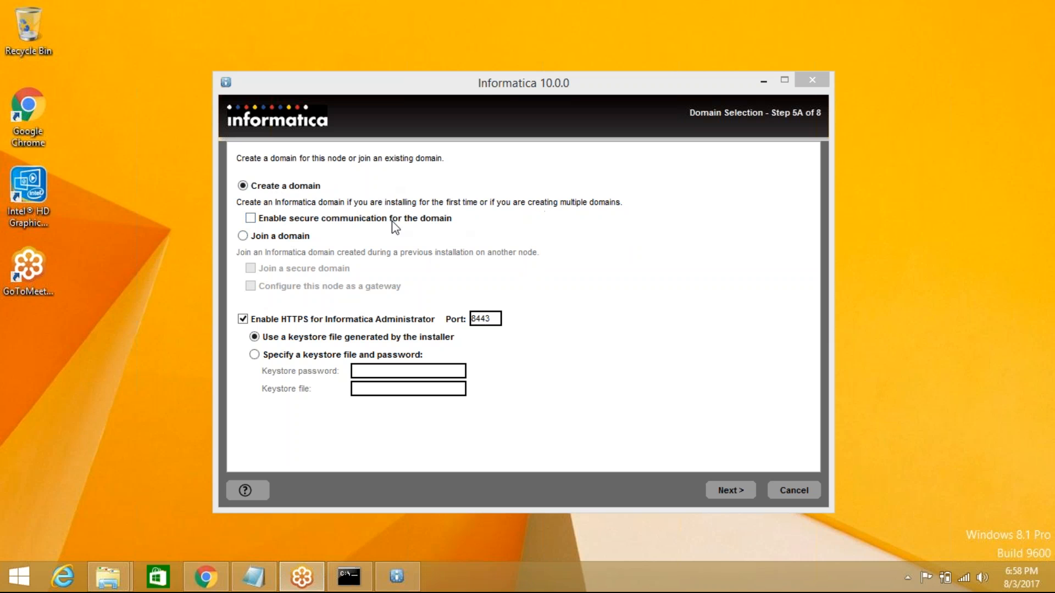
- Dismiss the firewall alert, keep Oracle as database type, and select the existing database user ID
{"action": "left_click", "coordinate": [731, 490]}
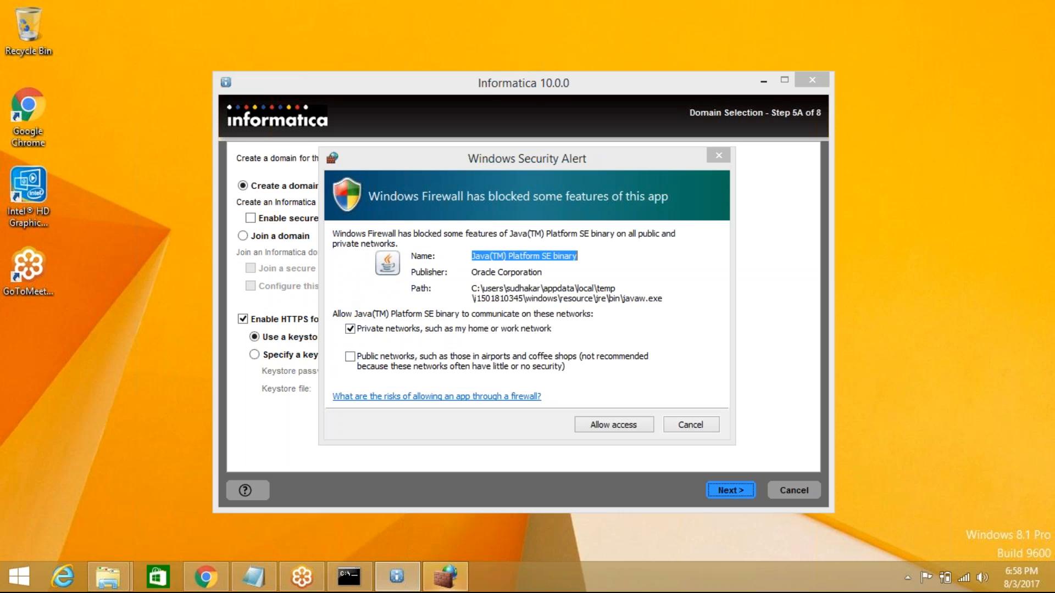
{"action": "left_click", "coordinate": [598, 427]}
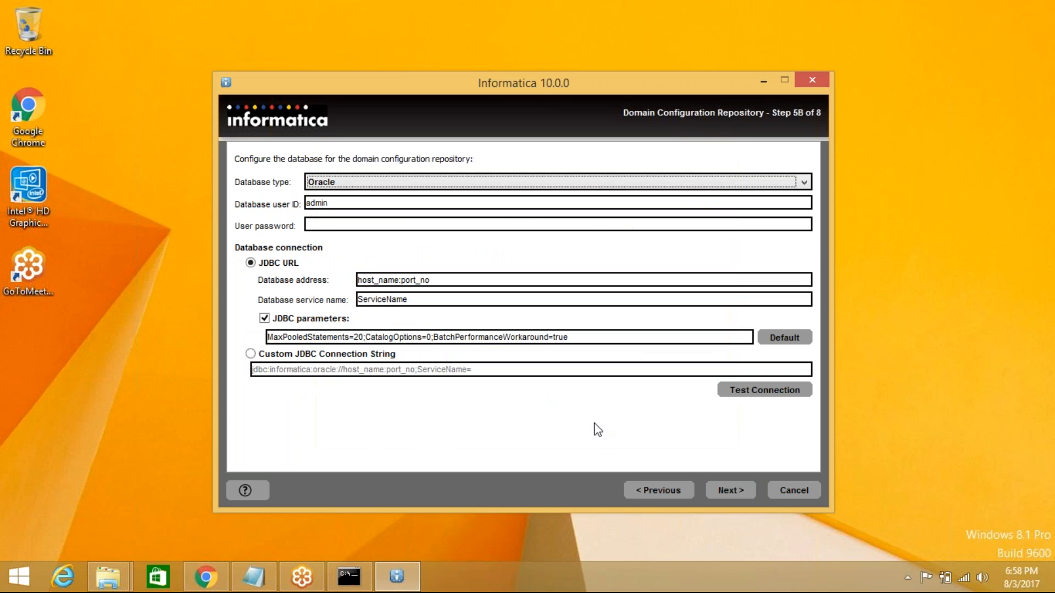
{"action": "left_click", "coordinate": [348, 183]}
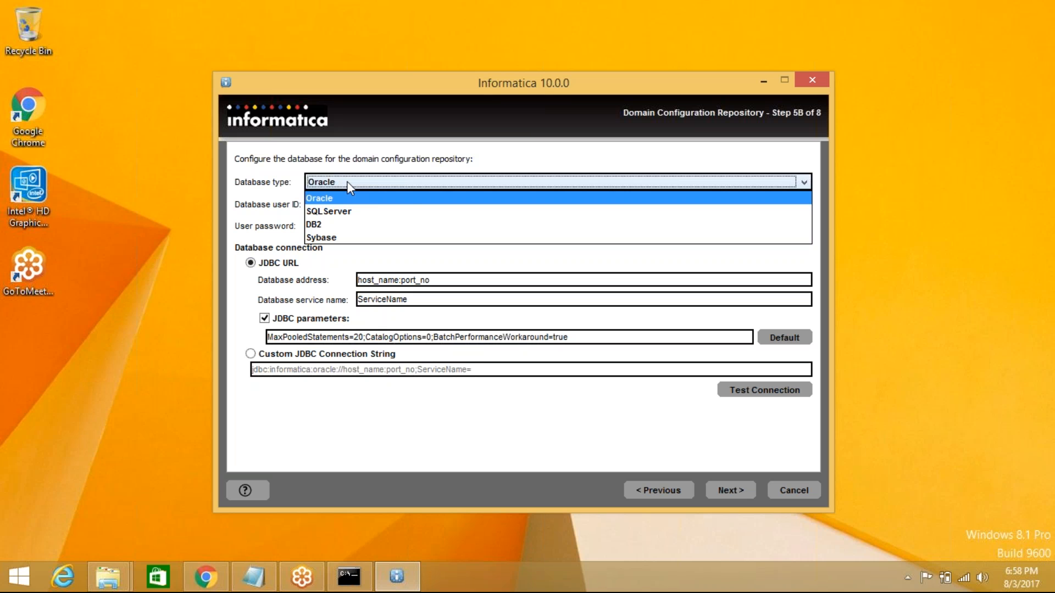
{"action": "left_click", "coordinate": [392, 199]}
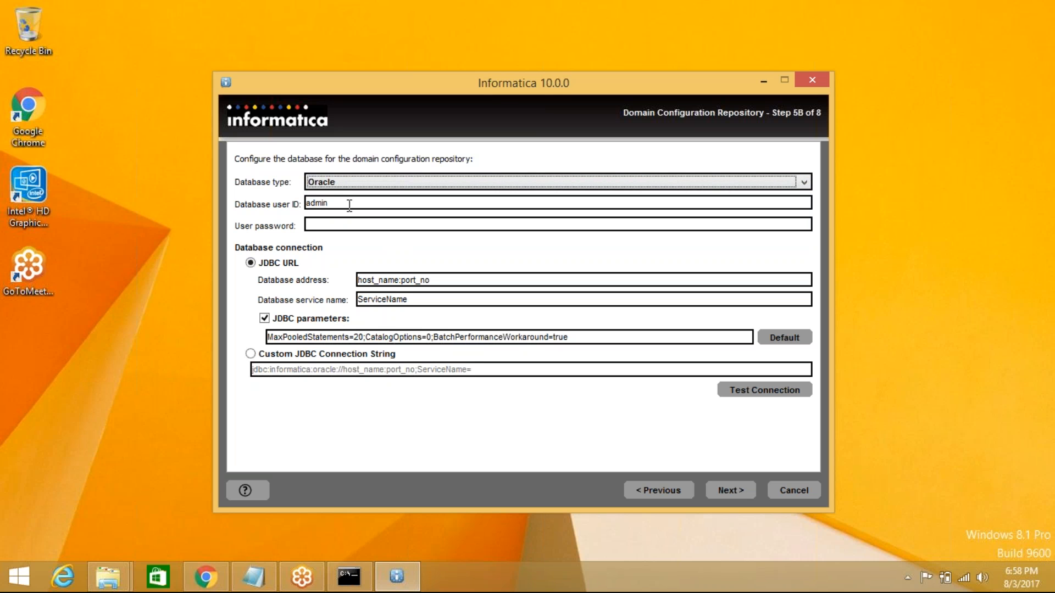
{"action": "left_click", "coordinate": [353, 183]}
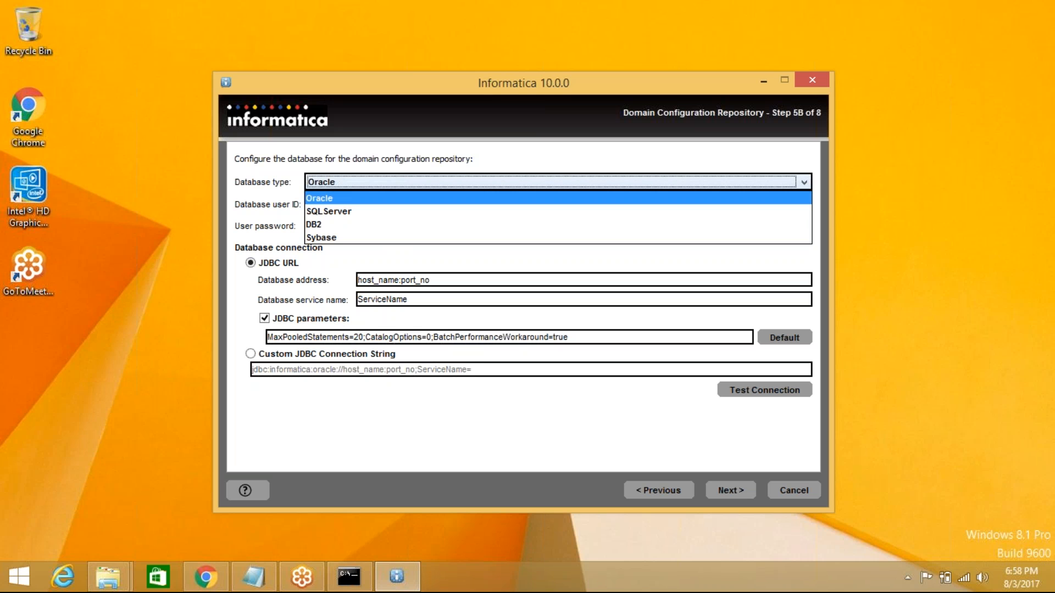
{"action": "left_click", "coordinate": [366, 198]}
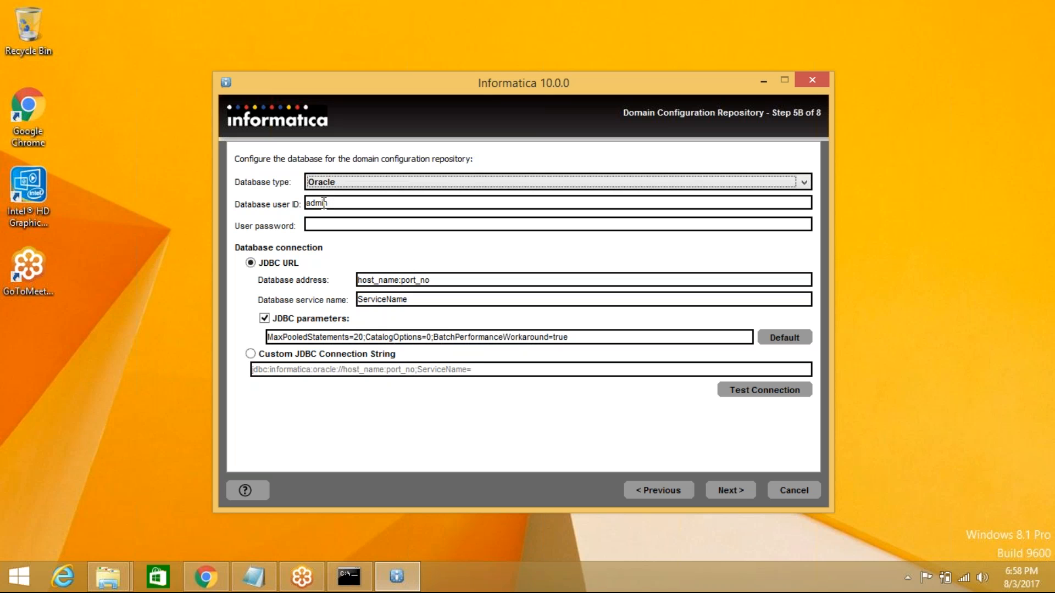
{"action": "left_click_drag", "start_coordinate": [345, 202], "coordinate": [306, 204]}
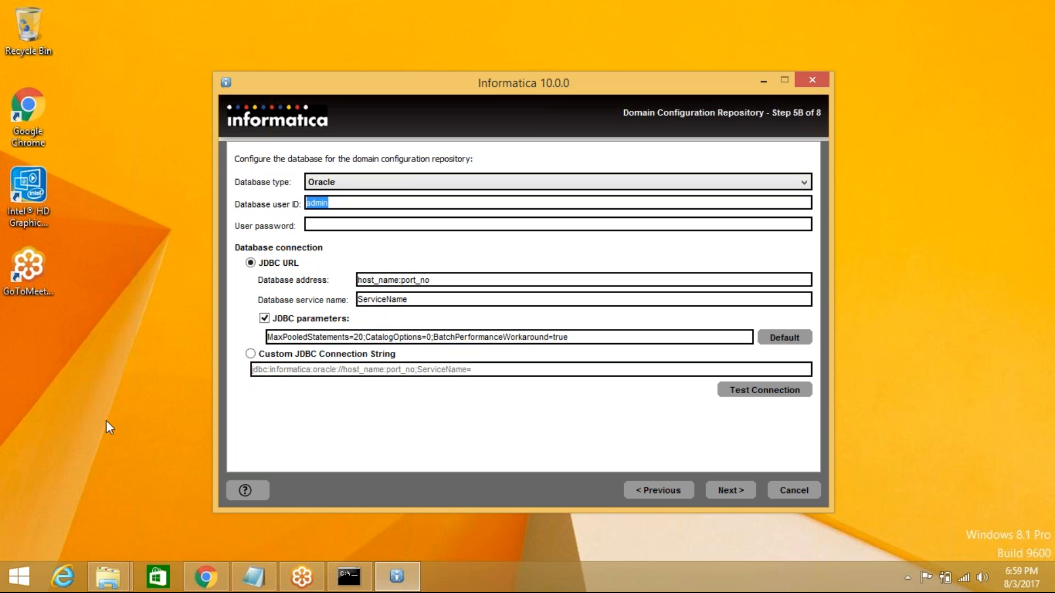
- Launch SQL Plus from a 'sql' search and log in as the system user
{"action": "left_click", "coordinate": [21, 578]}
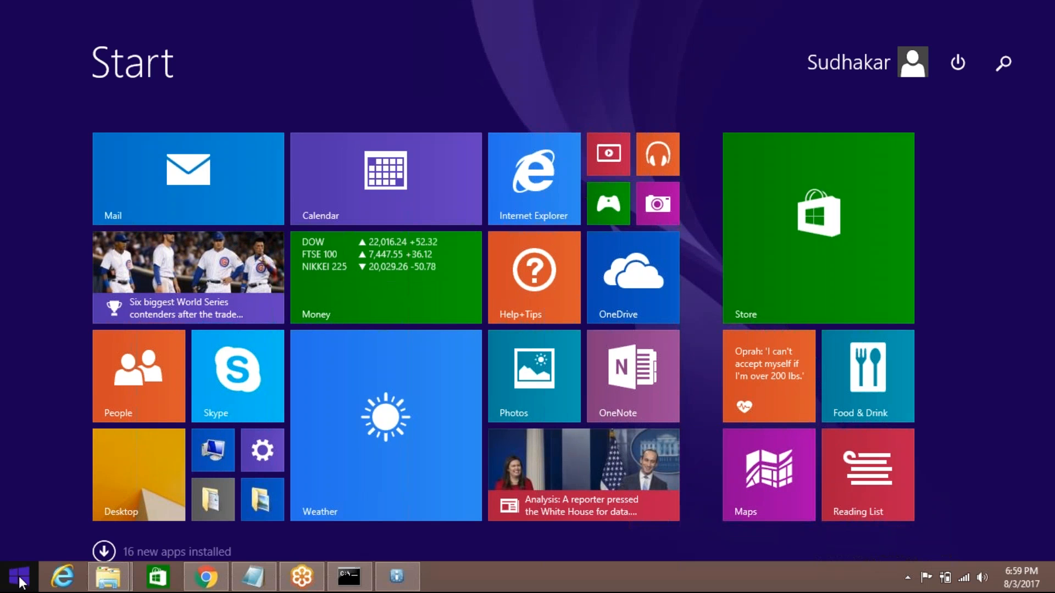
{"action": "type", "text": "sq"}
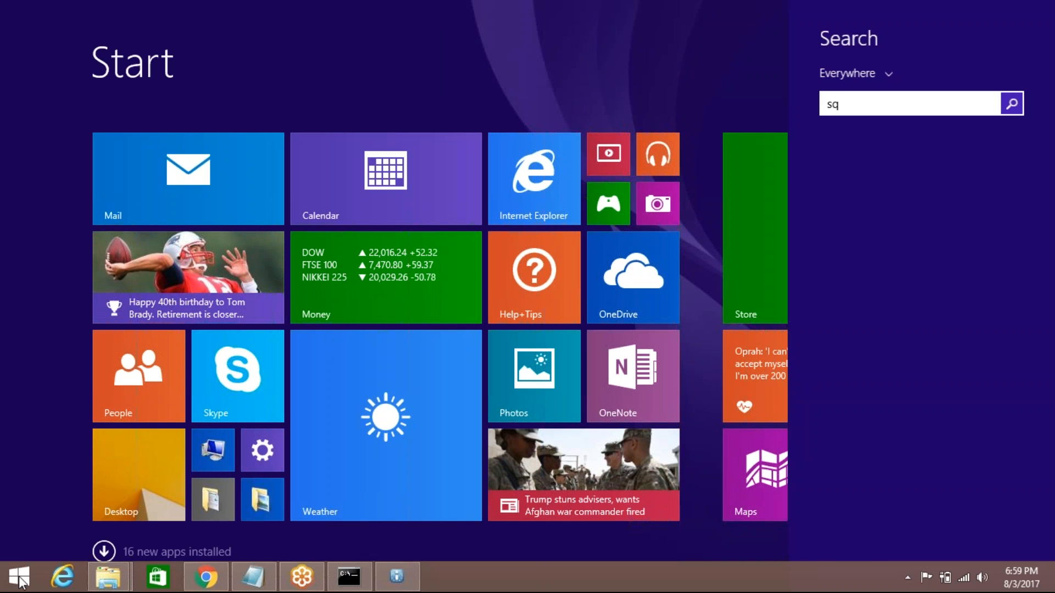
{"action": "type", "text": "l Plus"}
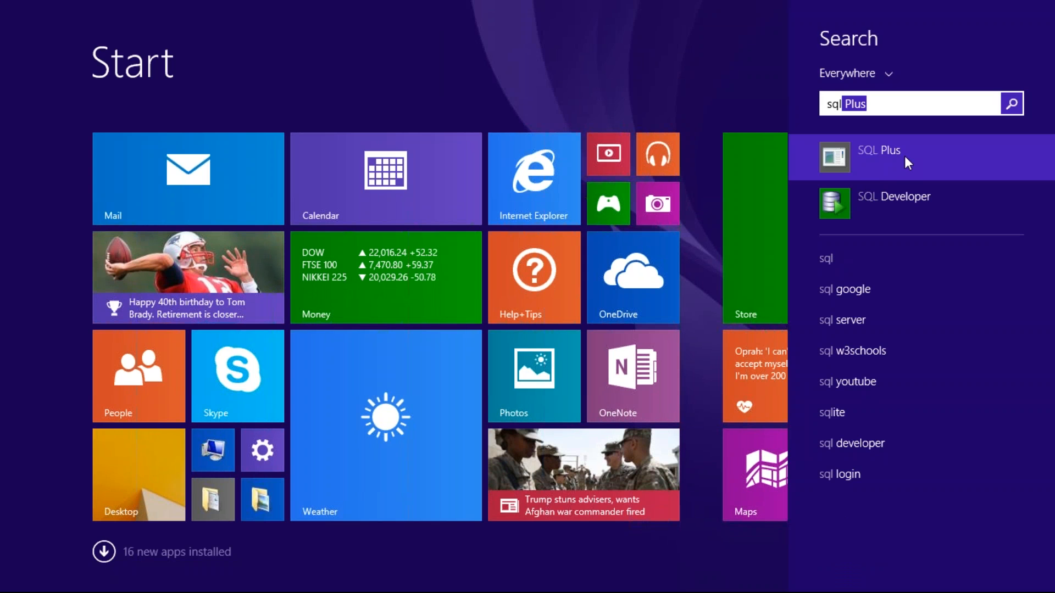
{"action": "left_click", "coordinate": [904, 157]}
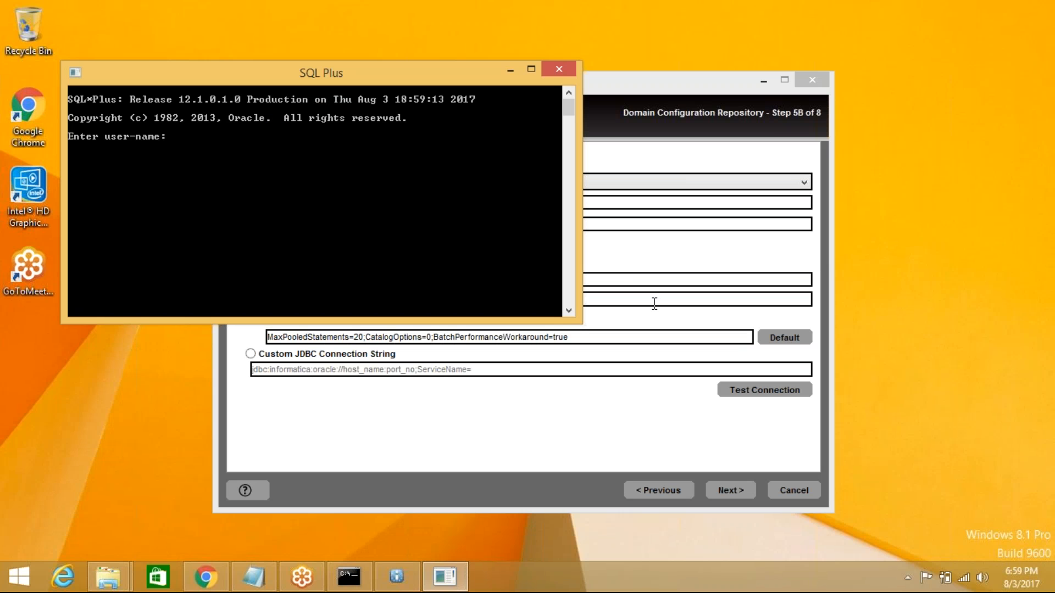
{"action": "type", "text": "system"}
{"action": "key", "text": "Return"}
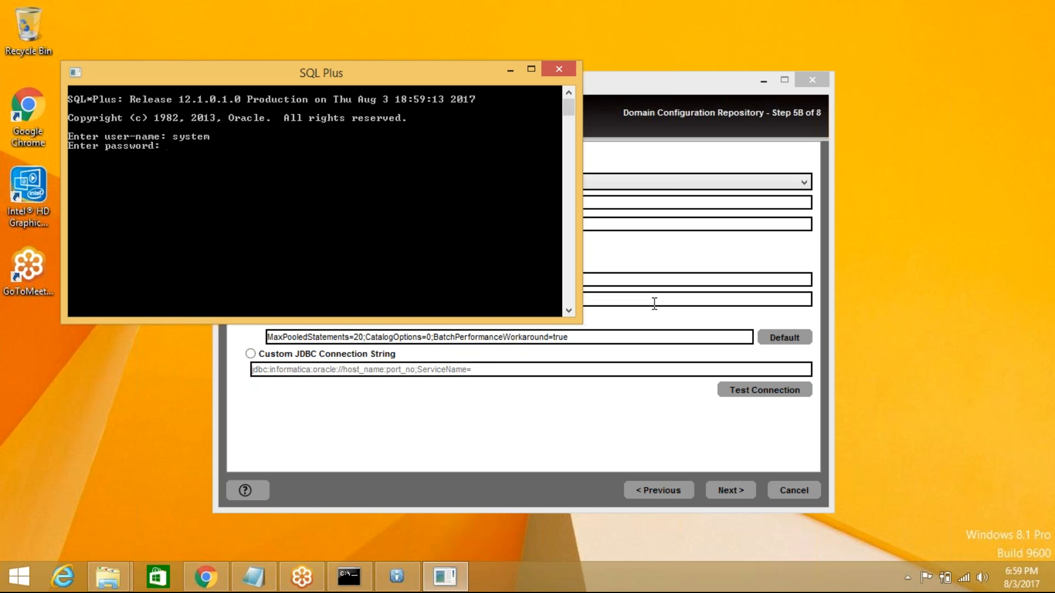
{"action": "key", "text": "Return"}
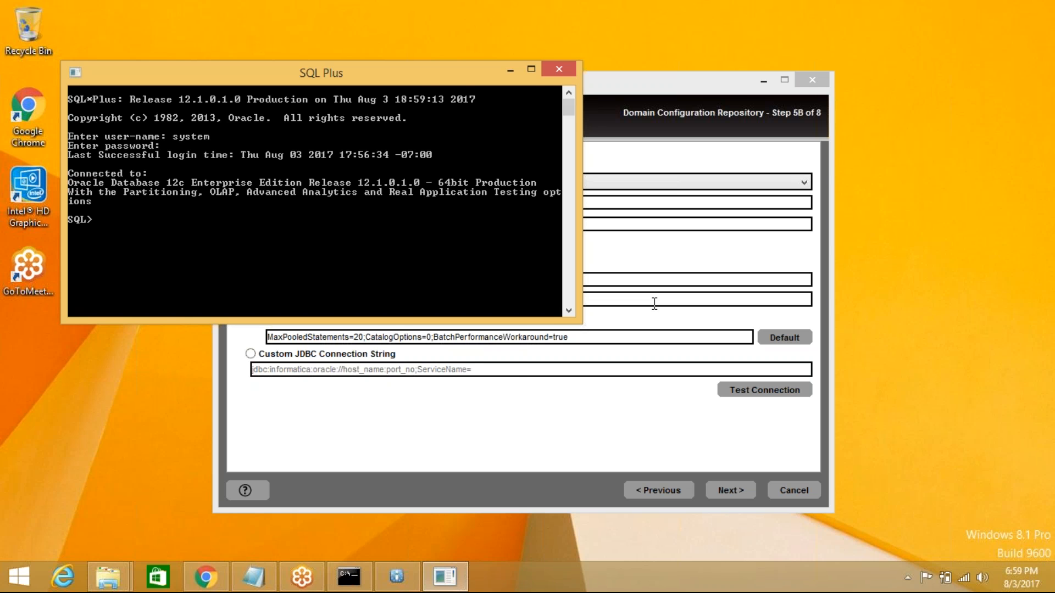
- Maximize SQL Plus and bring the 1000_Server_Installer folder window forward
{"action": "left_click", "coordinate": [531, 69]}
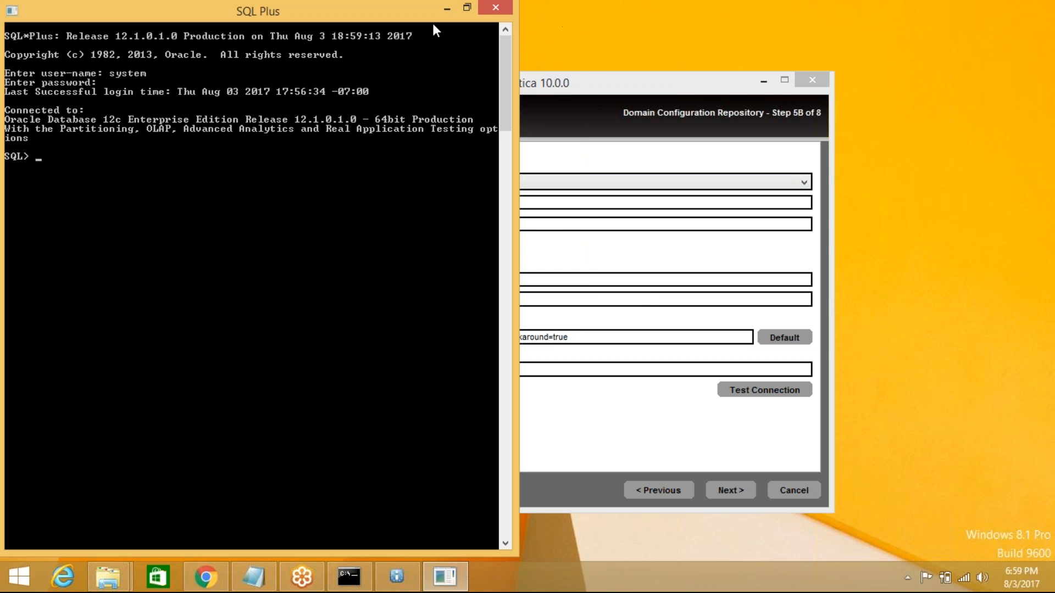
{"action": "left_click", "coordinate": [657, 153]}
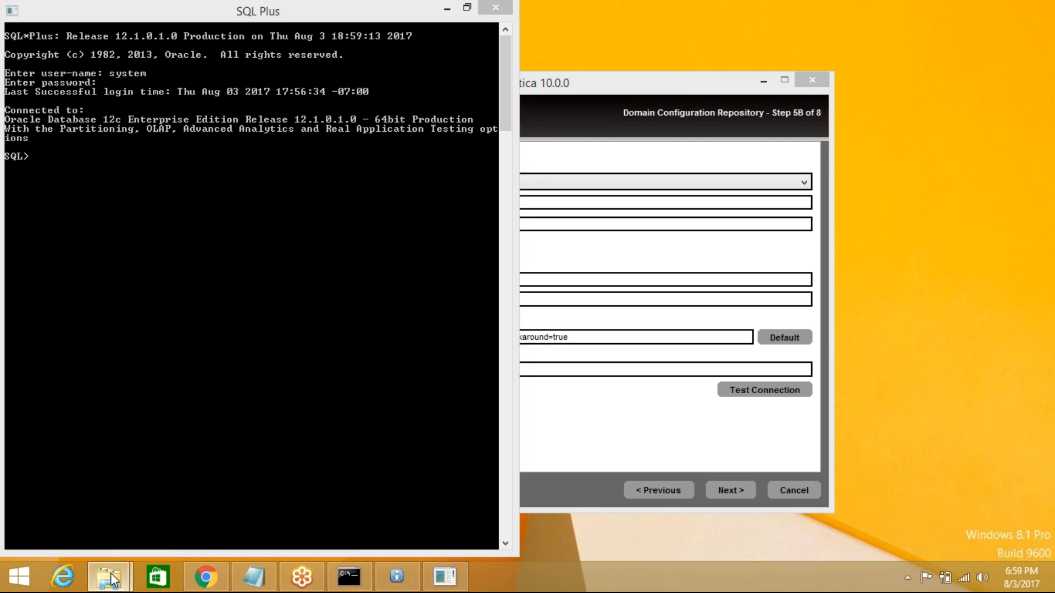
{"action": "mouse_move", "coordinate": [109, 577]}
{"action": "left_click", "coordinate": [129, 508]}
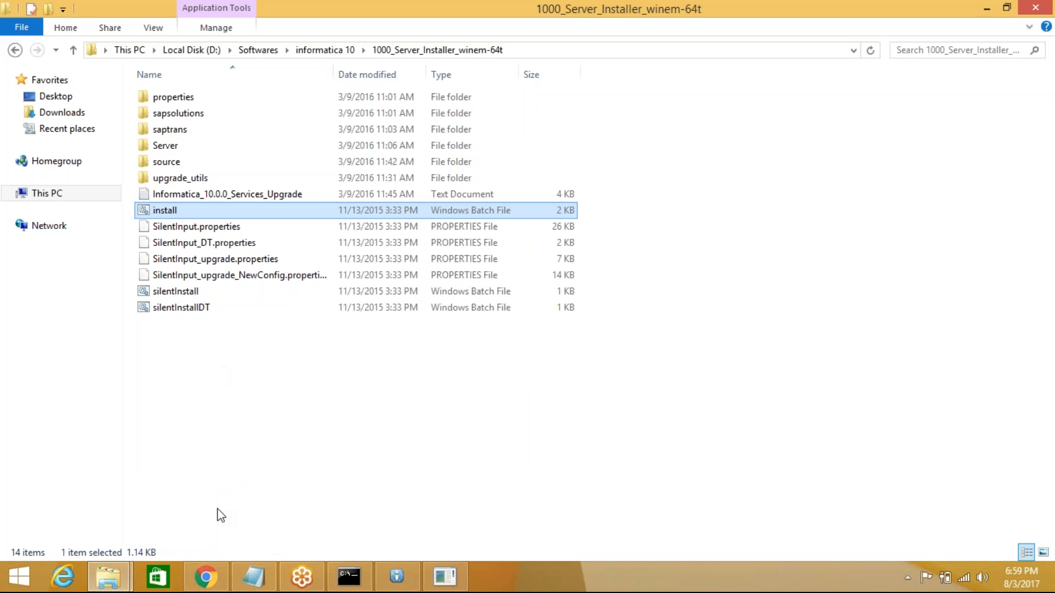
- Go from Softwares into 'informatica 10' and open the 'inf rep' text document
{"action": "mouse_move", "coordinate": [108, 577]}
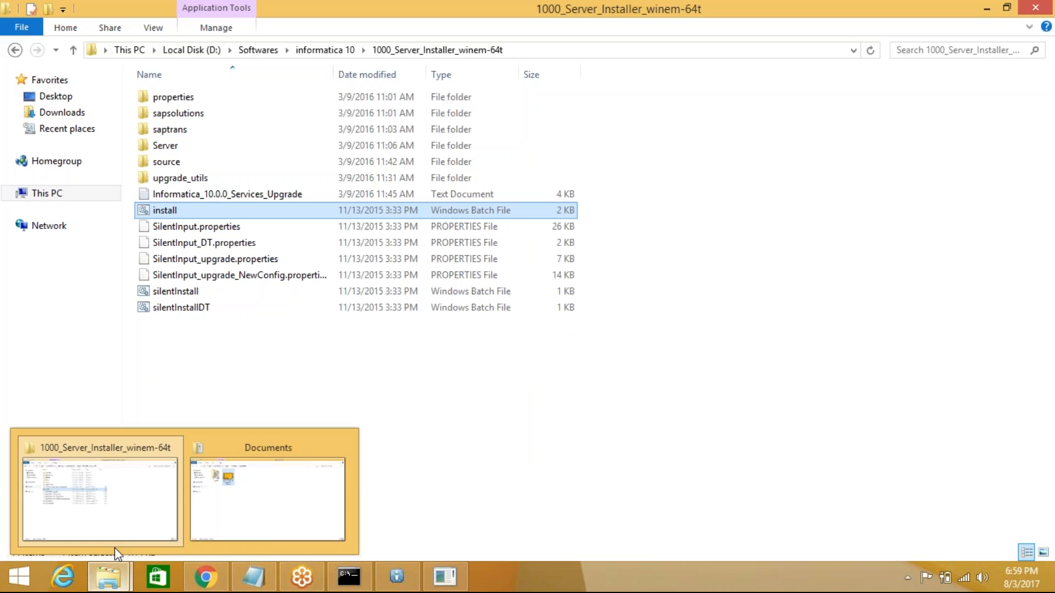
{"action": "left_click", "coordinate": [121, 507]}
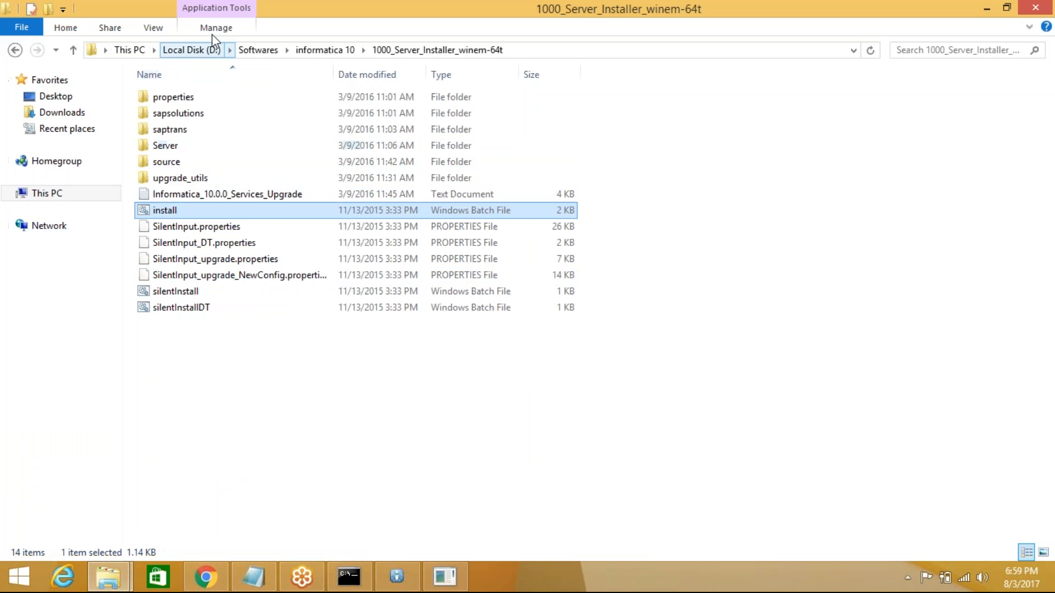
{"action": "left_click", "coordinate": [259, 49]}
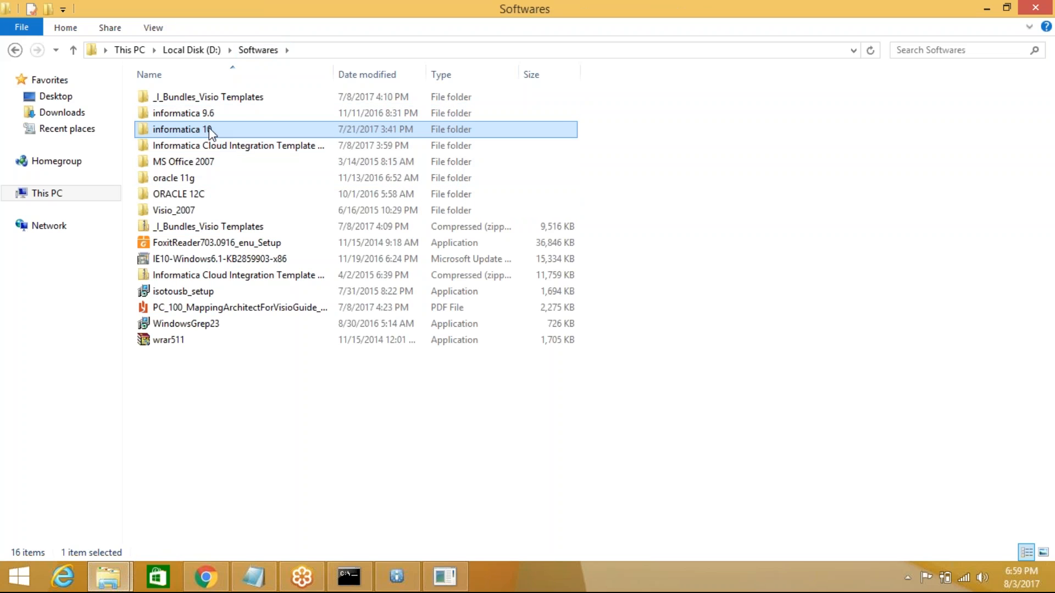
{"action": "double_click", "coordinate": [210, 132]}
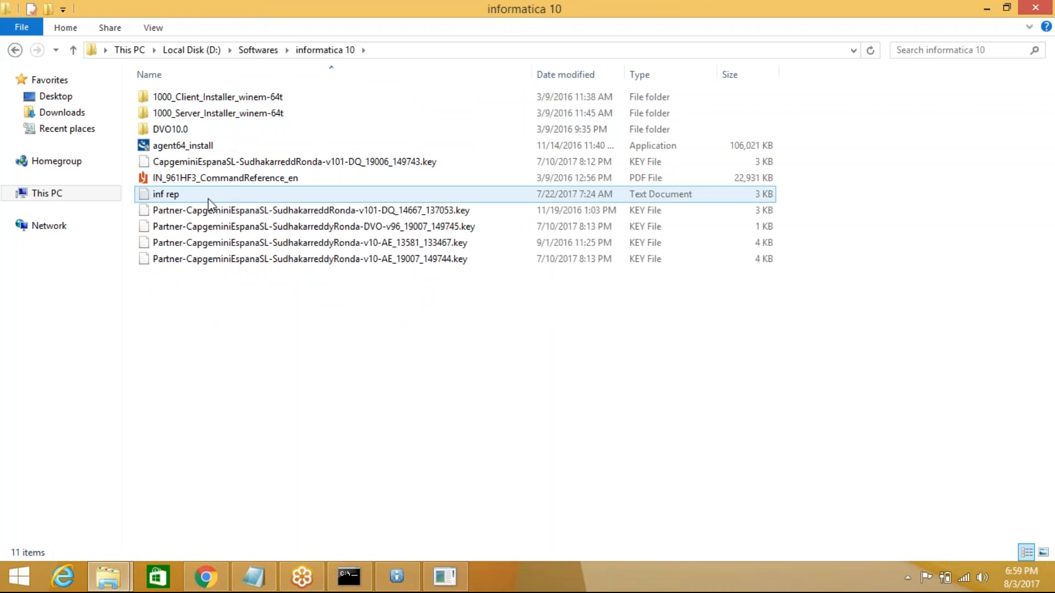
{"action": "double_click", "coordinate": [213, 199]}
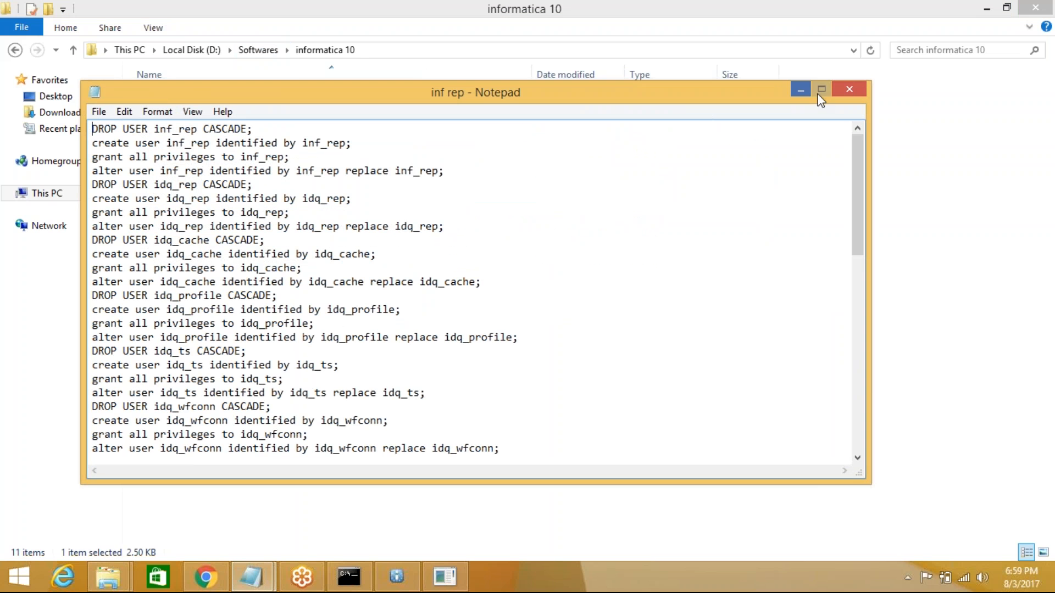
- Maximize Notepad and add blank lines after the fourth inf_rep statement (alter user)
{"action": "left_click", "coordinate": [821, 88]}
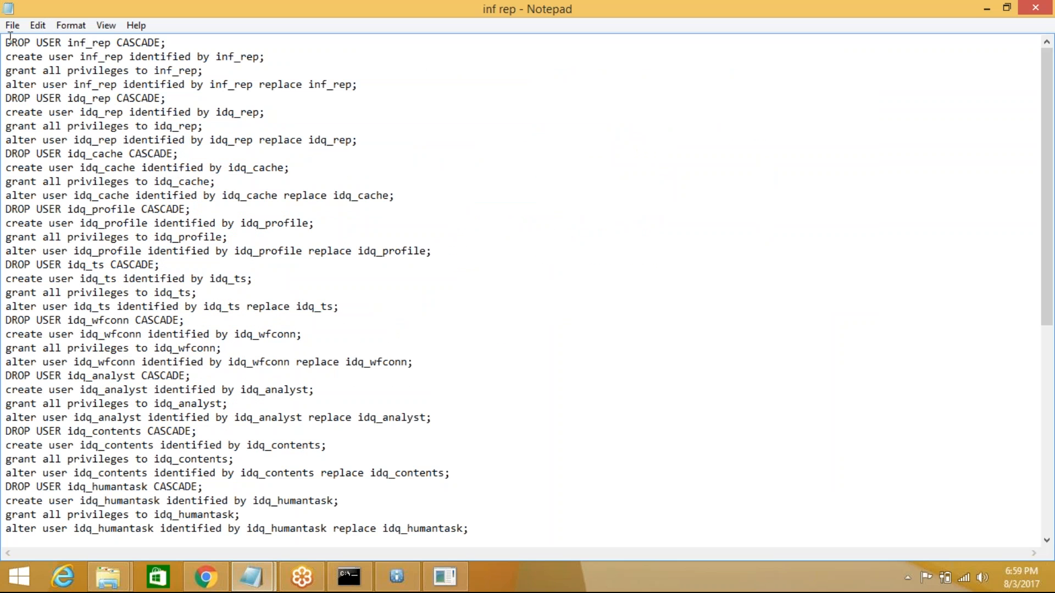
{"action": "left_click_drag", "start_coordinate": [7, 43], "coordinate": [295, 65]}
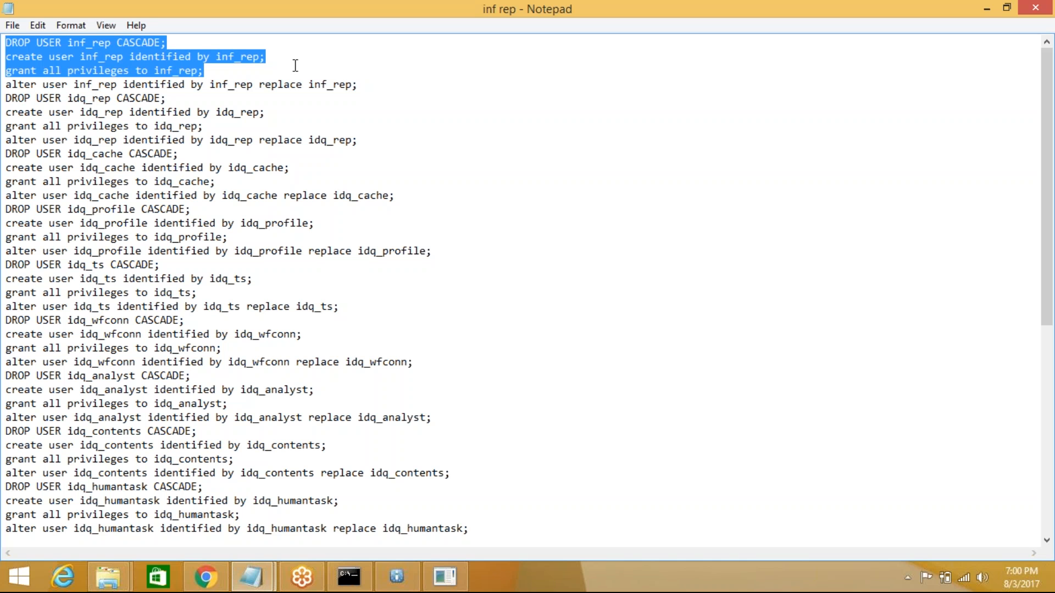
{"action": "left_click", "coordinate": [295, 65]}
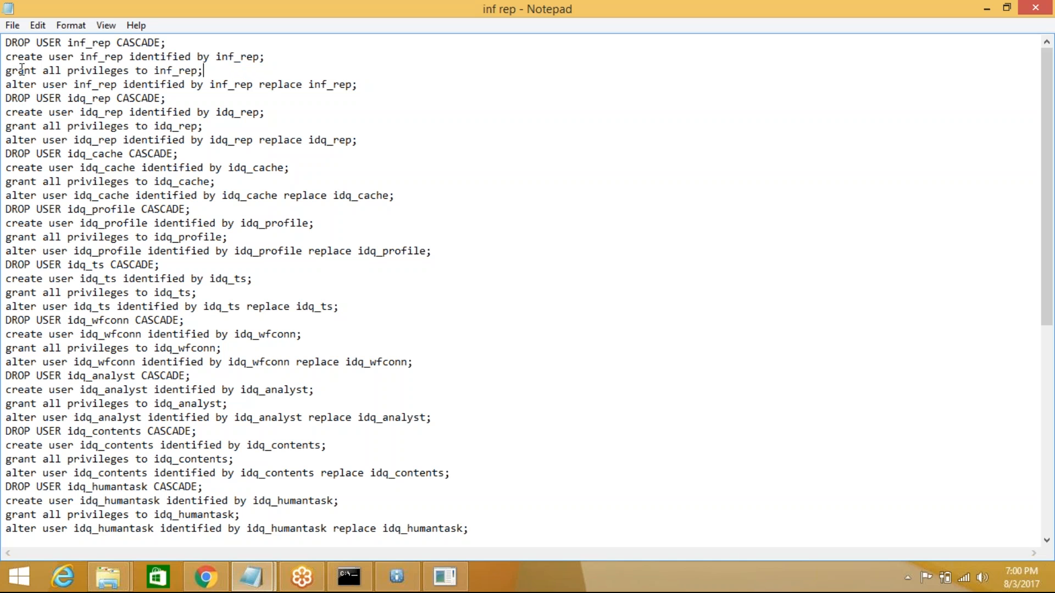
{"action": "left_click_drag", "start_coordinate": [360, 85], "coordinate": [7, 44]}
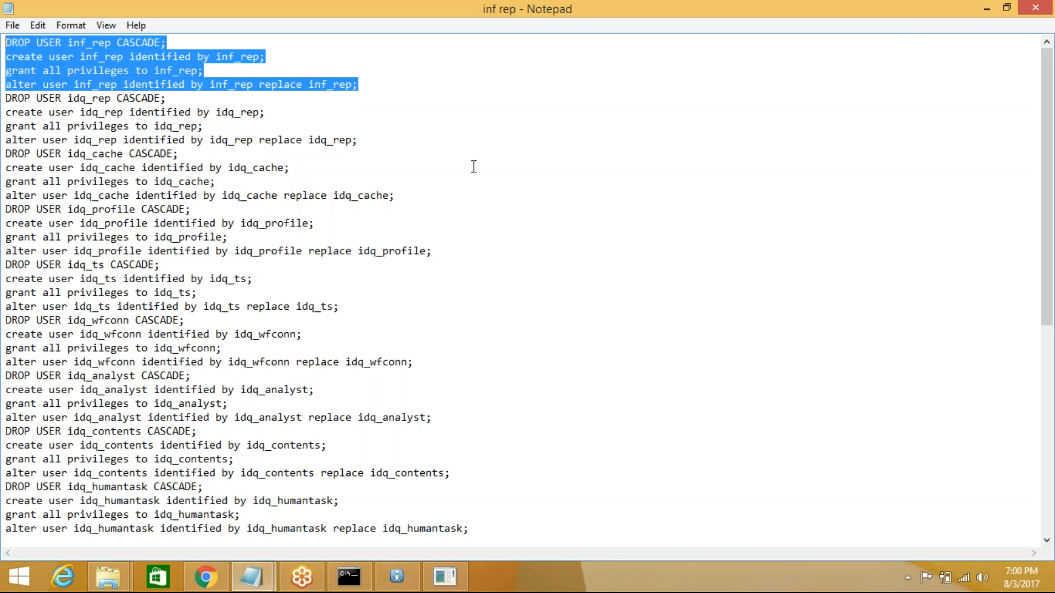
{"action": "left_click", "coordinate": [367, 85]}
{"action": "key", "text": "Return"}
{"action": "key", "text": "Return"}
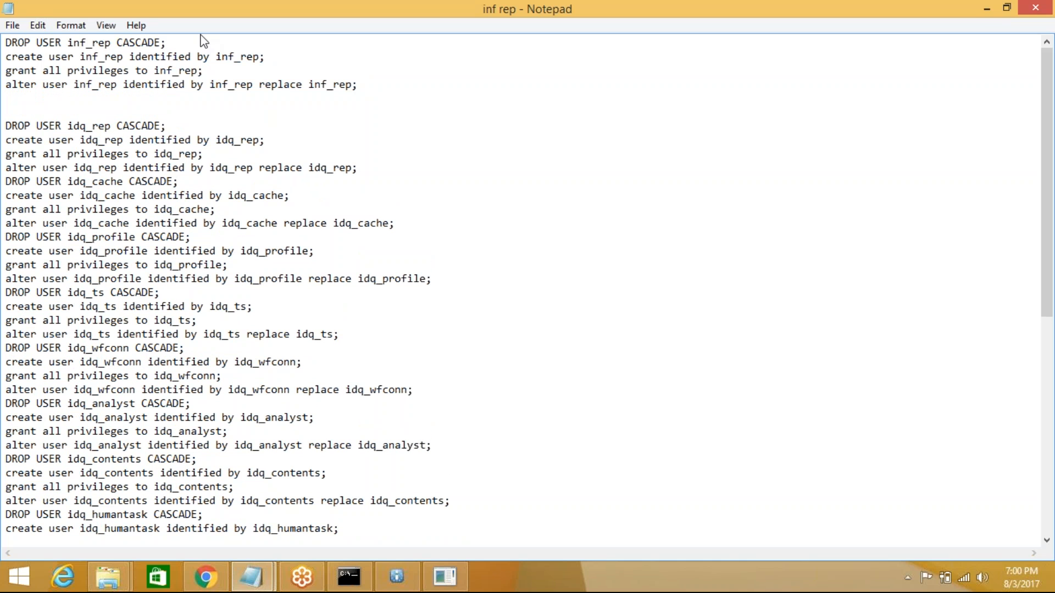
{"action": "left_click_drag", "start_coordinate": [192, 41], "coordinate": [6, 43]}
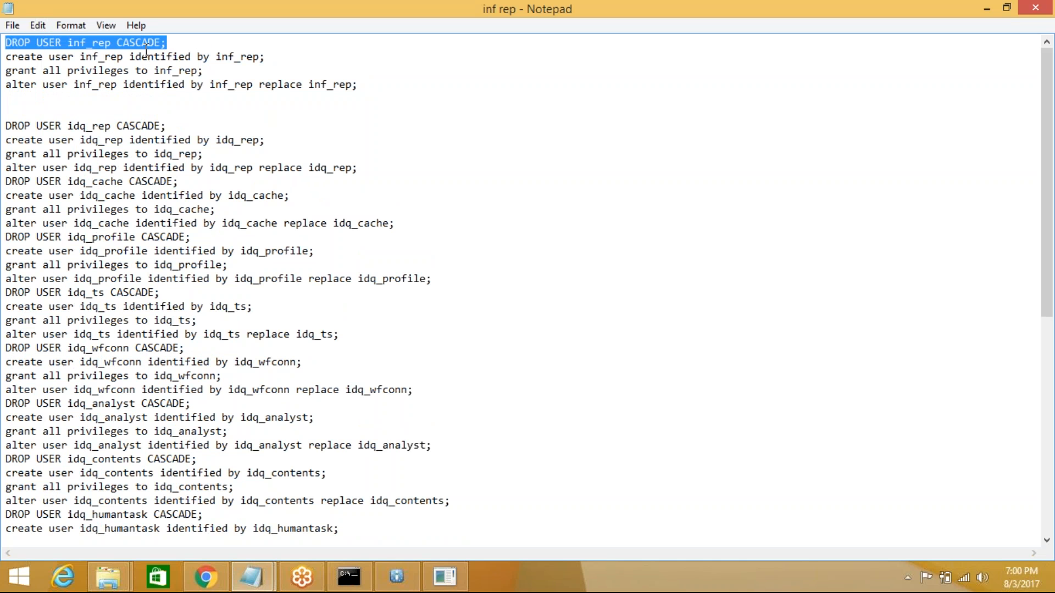
- Inspect the DROP and create inf_rep statements, picking out the user name and its password
{"action": "double_click", "coordinate": [83, 42]}
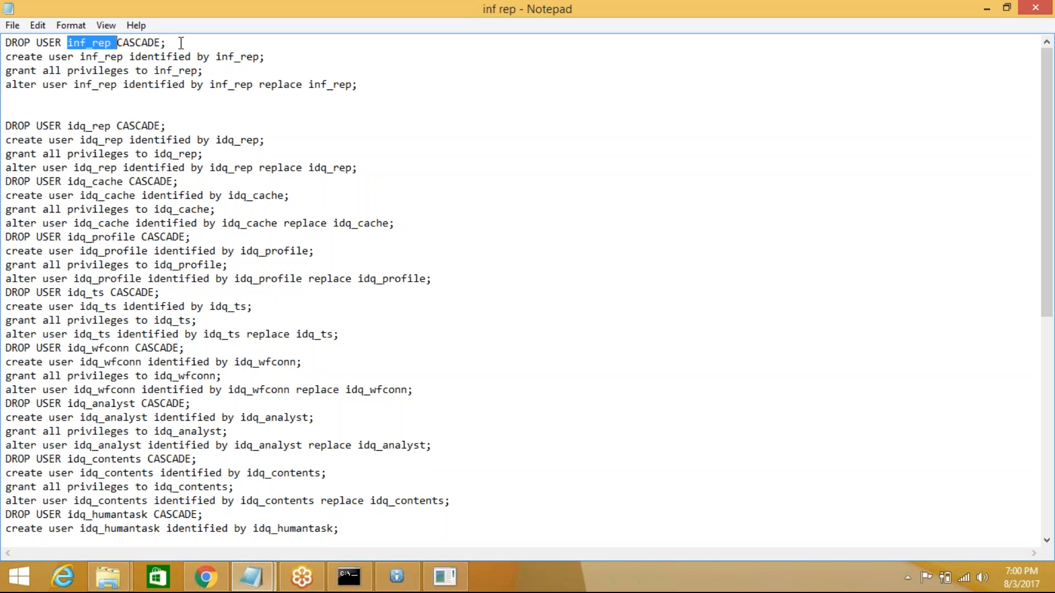
{"action": "left_click_drag", "start_coordinate": [182, 42], "coordinate": [4, 42]}
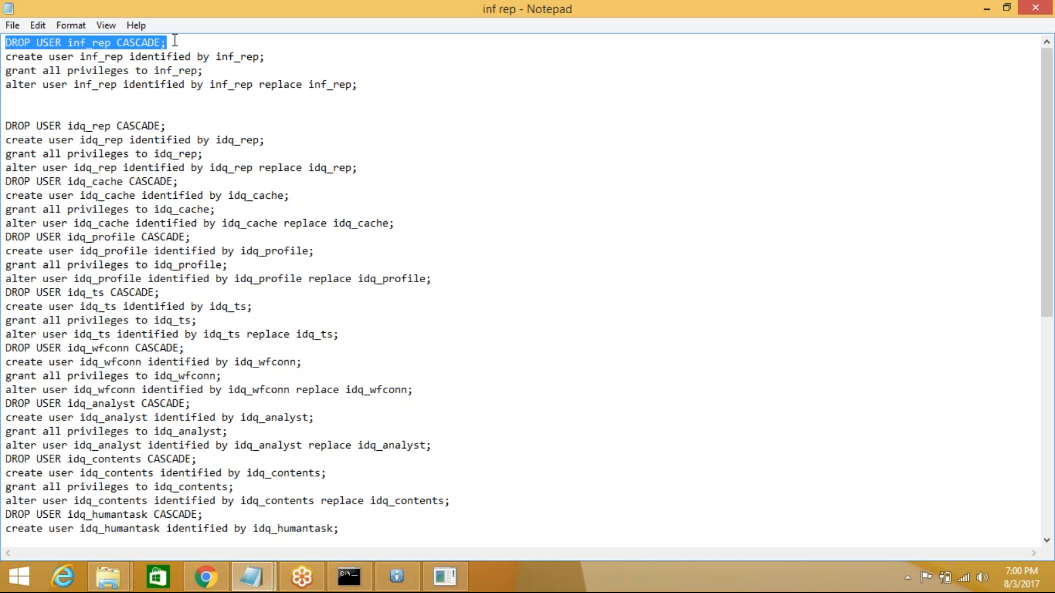
{"action": "left_click", "coordinate": [7, 57]}
{"action": "left_click_drag", "start_coordinate": [8, 57], "coordinate": [271, 56]}
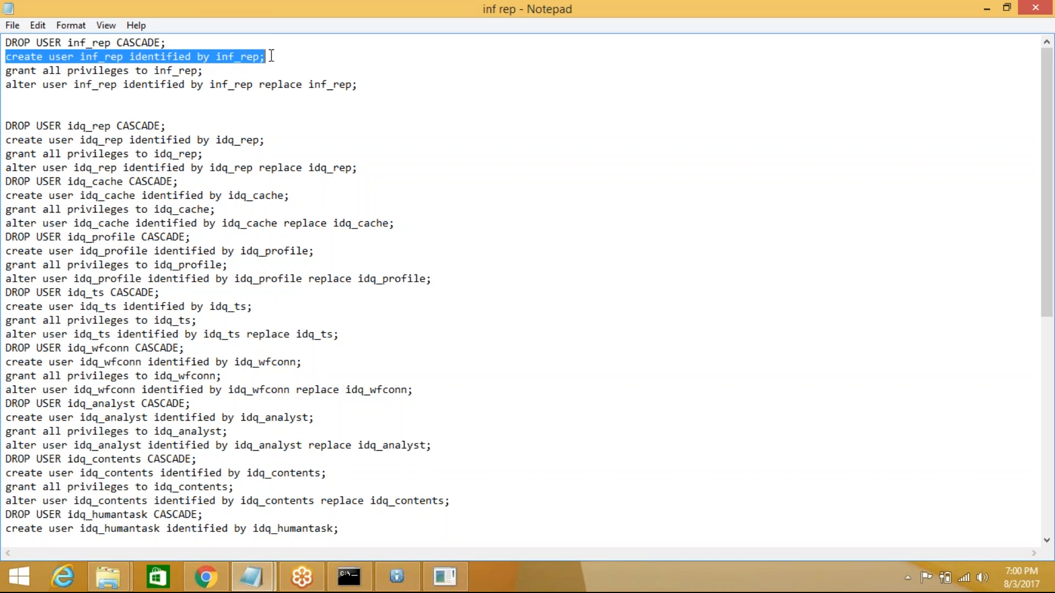
{"action": "double_click", "coordinate": [102, 58]}
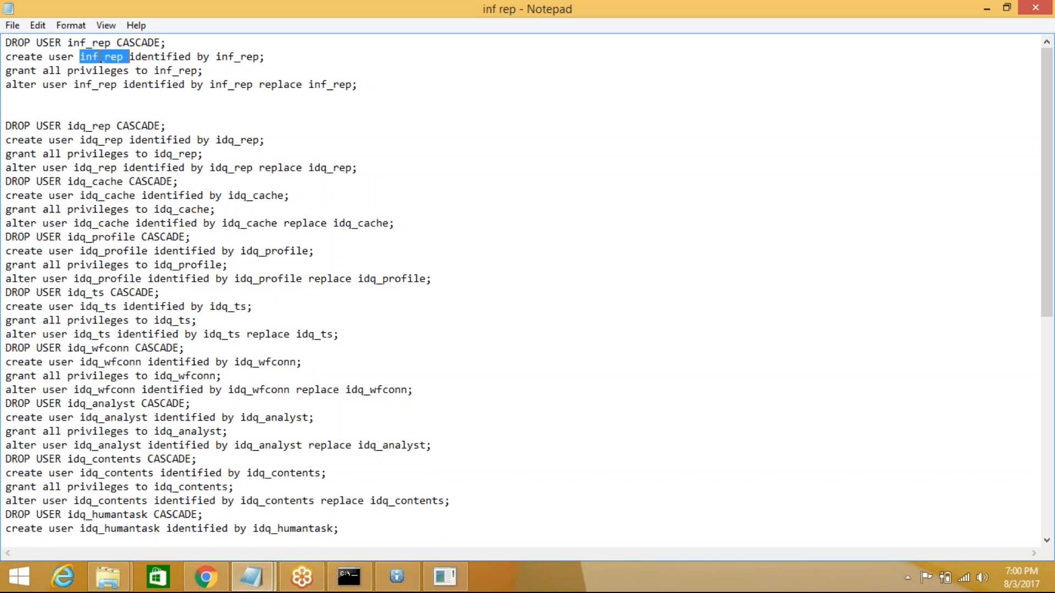
{"action": "double_click", "coordinate": [242, 57]}
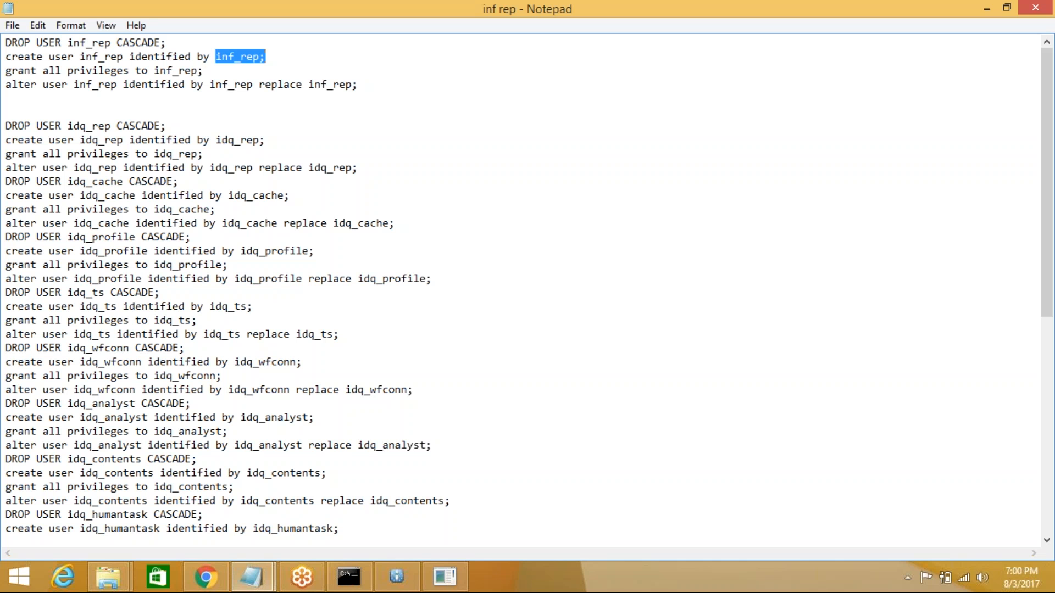
{"action": "left_click", "coordinate": [7, 84]}
{"action": "left_click_drag", "start_coordinate": [7, 84], "coordinate": [6, 57]}
- Select the four inf_rep statements, DROP USER through alter user, for copying
{"action": "left_click", "coordinate": [372, 94]}
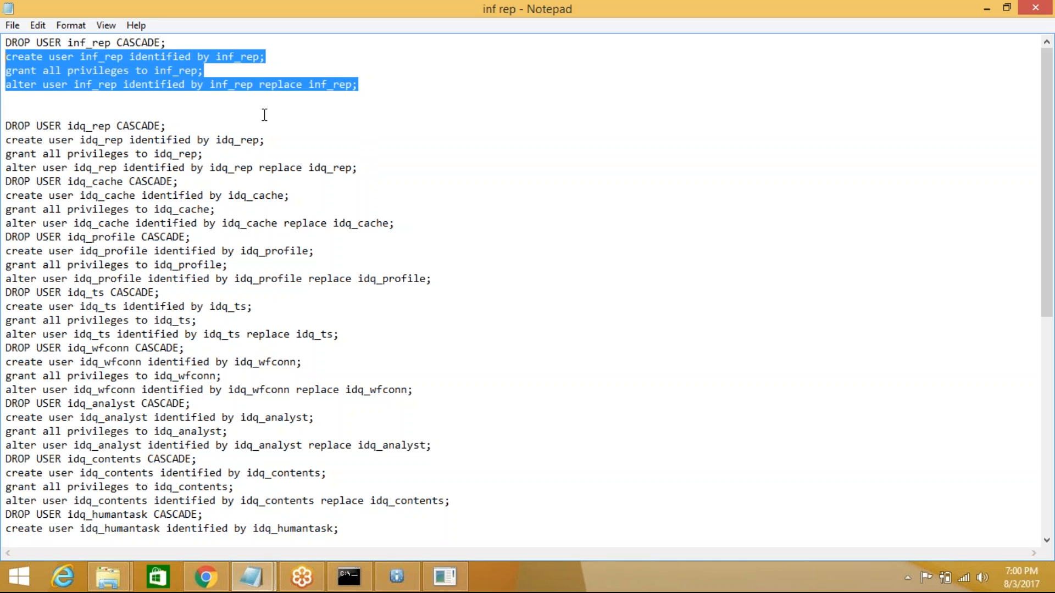
{"action": "left_click", "coordinate": [317, 86]}
{"action": "double_click", "coordinate": [333, 84]}
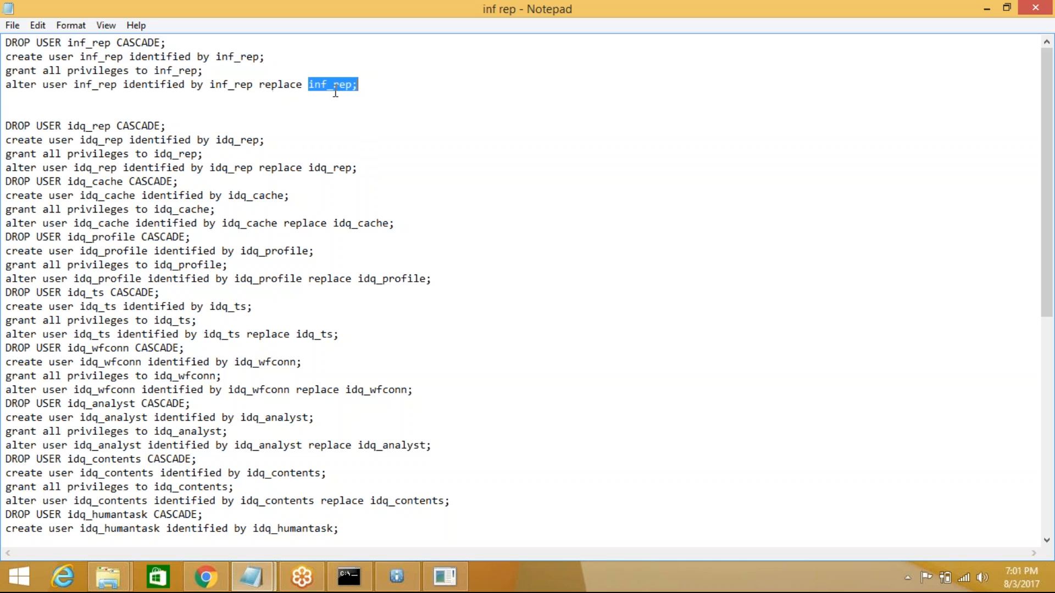
{"action": "left_click", "coordinate": [368, 87]}
{"action": "left_click_drag", "start_coordinate": [359, 85], "coordinate": [7, 58]}
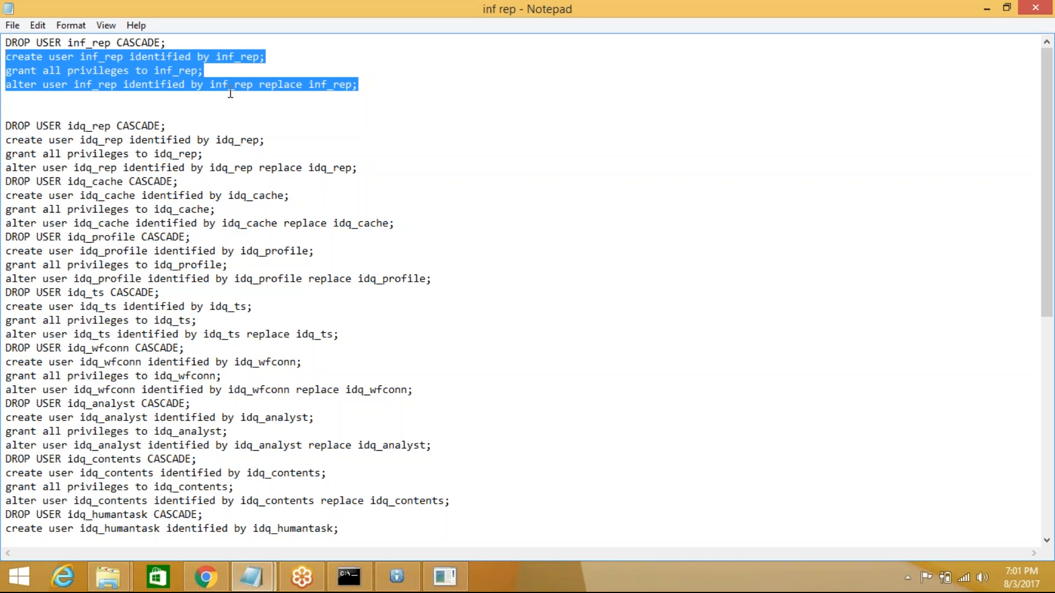
{"action": "left_click", "coordinate": [361, 86]}
{"action": "left_click_drag", "start_coordinate": [368, 85], "coordinate": [8, 87]}
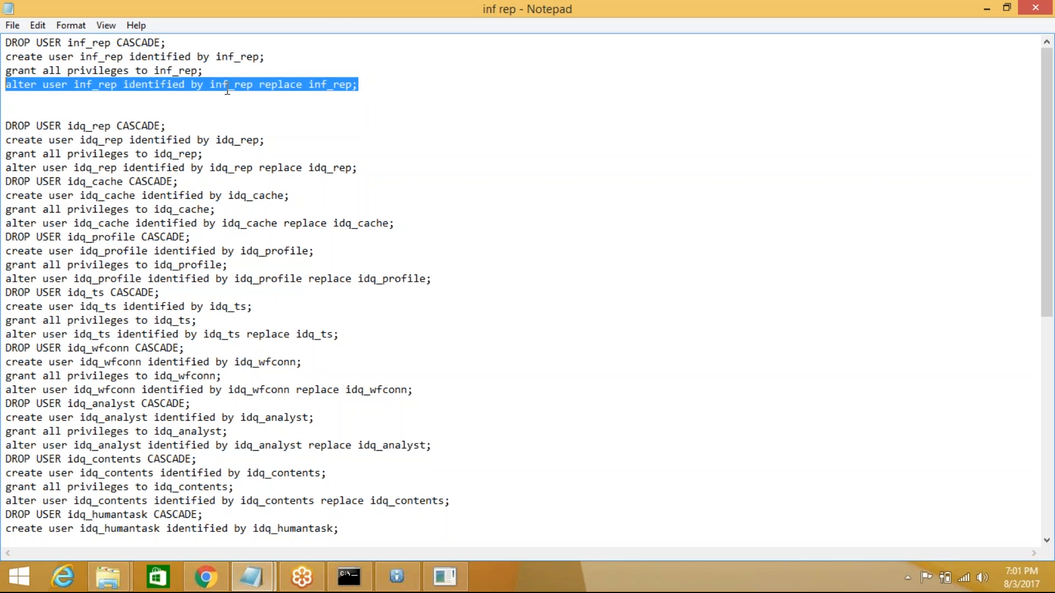
{"action": "left_click", "coordinate": [367, 89]}
{"action": "left_click_drag", "start_coordinate": [183, 77], "coordinate": [7, 44]}
{"action": "key", "text": "ctrl+c"}
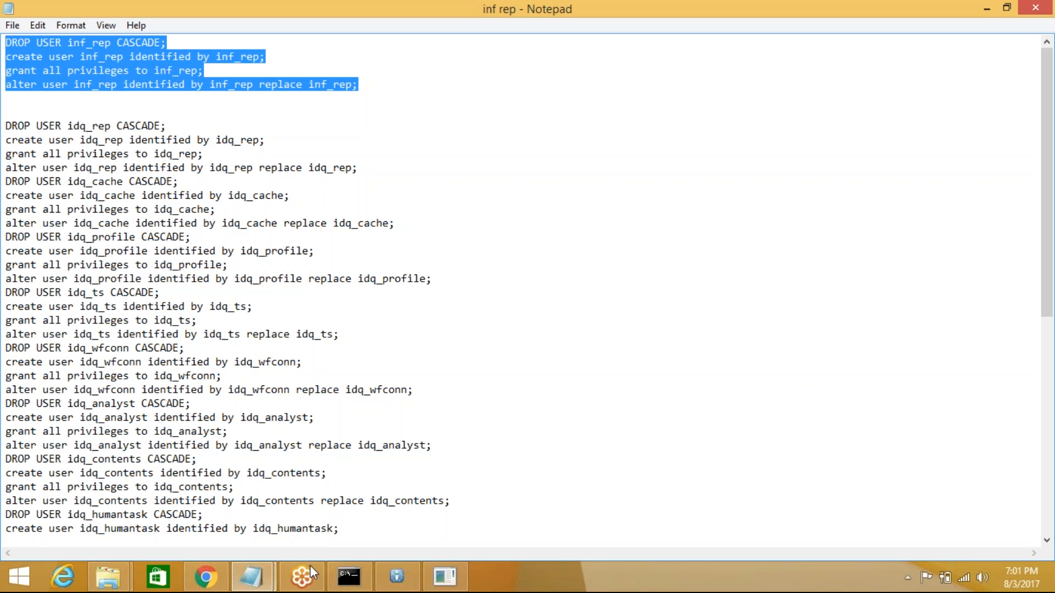
- Paste the inf_rep statements into SQL Plus via Edit > Paste, run them, and minimize it
{"action": "left_click", "coordinate": [333, 581]}
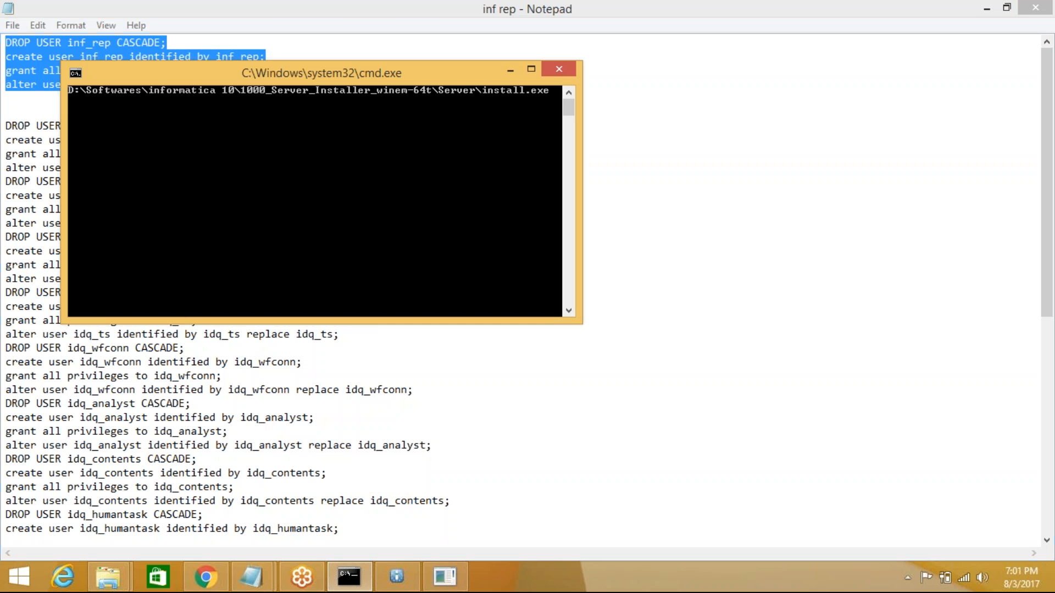
{"action": "left_click", "coordinate": [444, 577]}
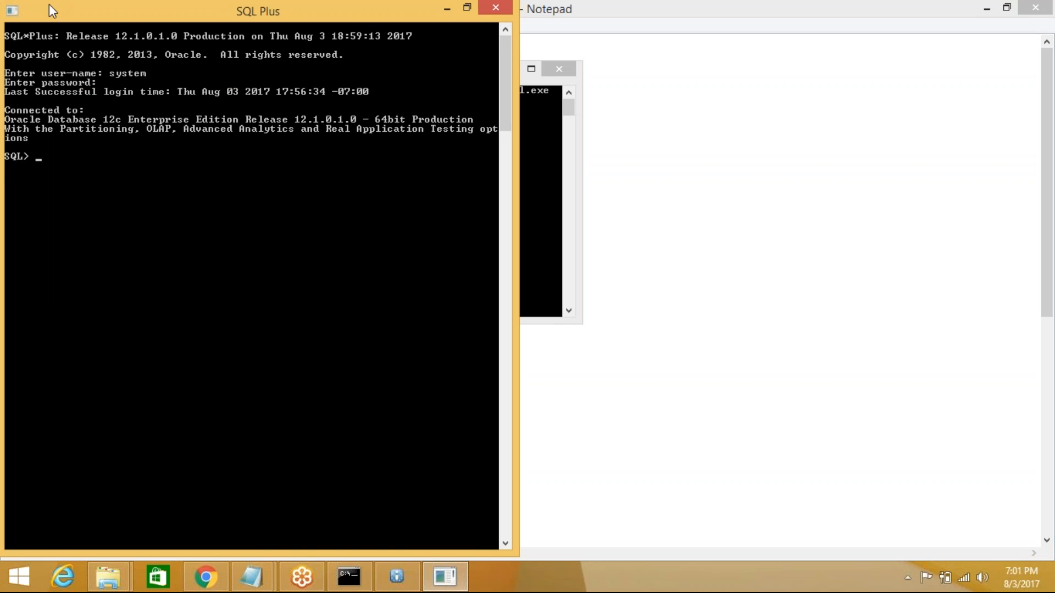
{"action": "left_click", "coordinate": [12, 10]}
{"action": "mouse_move", "coordinate": [46, 143]}
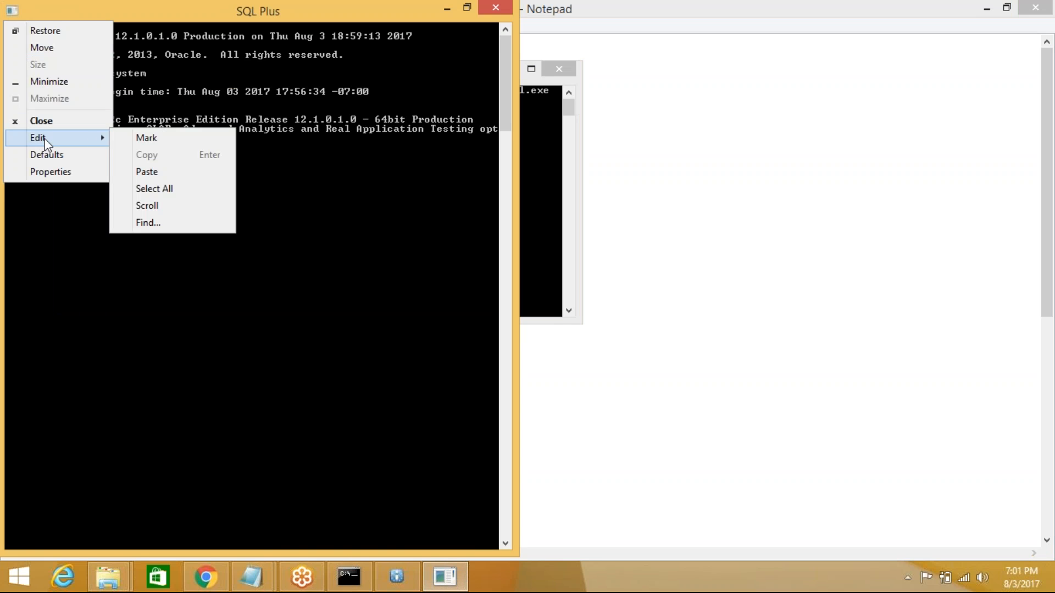
{"action": "left_click", "coordinate": [184, 173]}
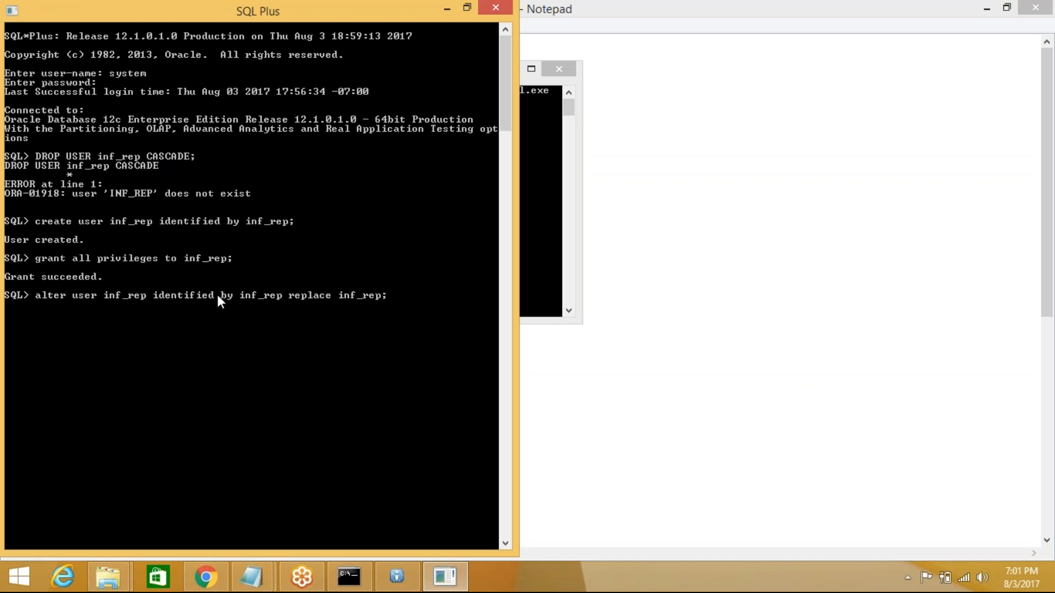
{"action": "key", "text": "Return"}
{"action": "left_click", "coordinate": [446, 9]}
- Clear the other windows and set the Database user ID to inf_rep with its password
{"action": "left_click", "coordinate": [510, 69]}
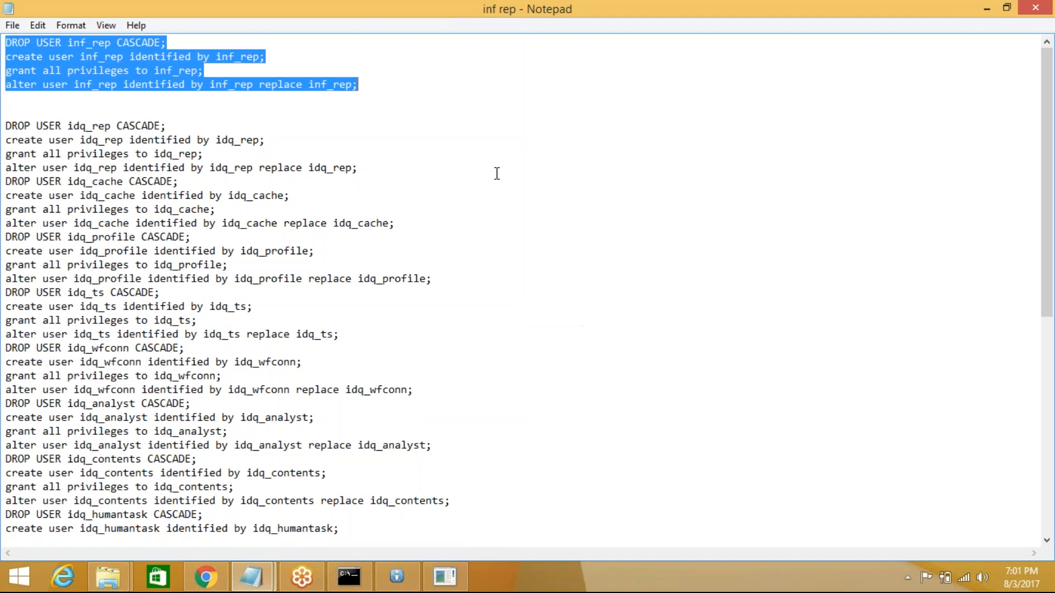
{"action": "left_click", "coordinate": [988, 8]}
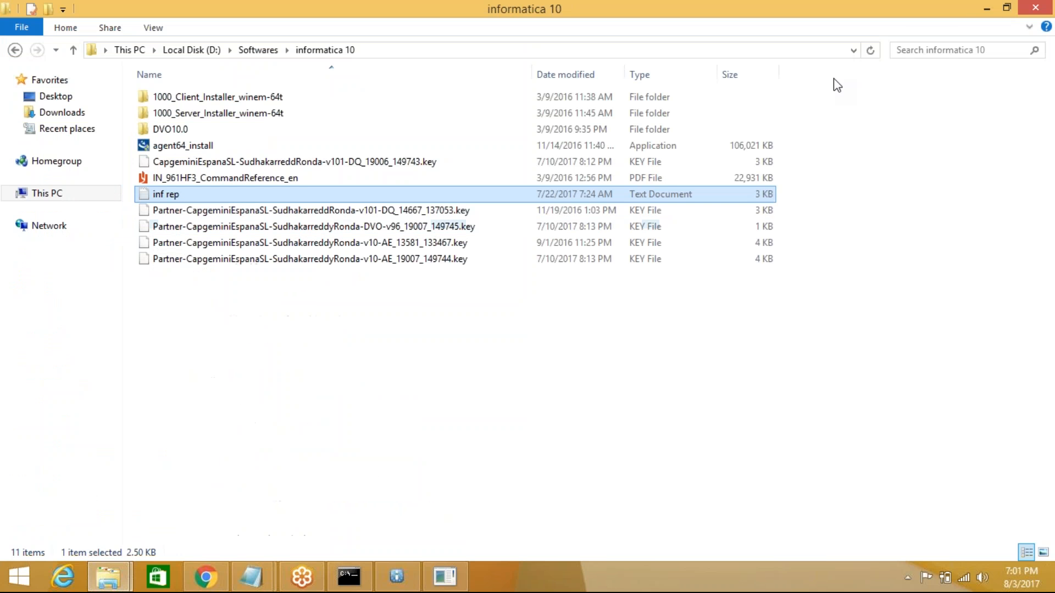
{"action": "left_click", "coordinate": [986, 7]}
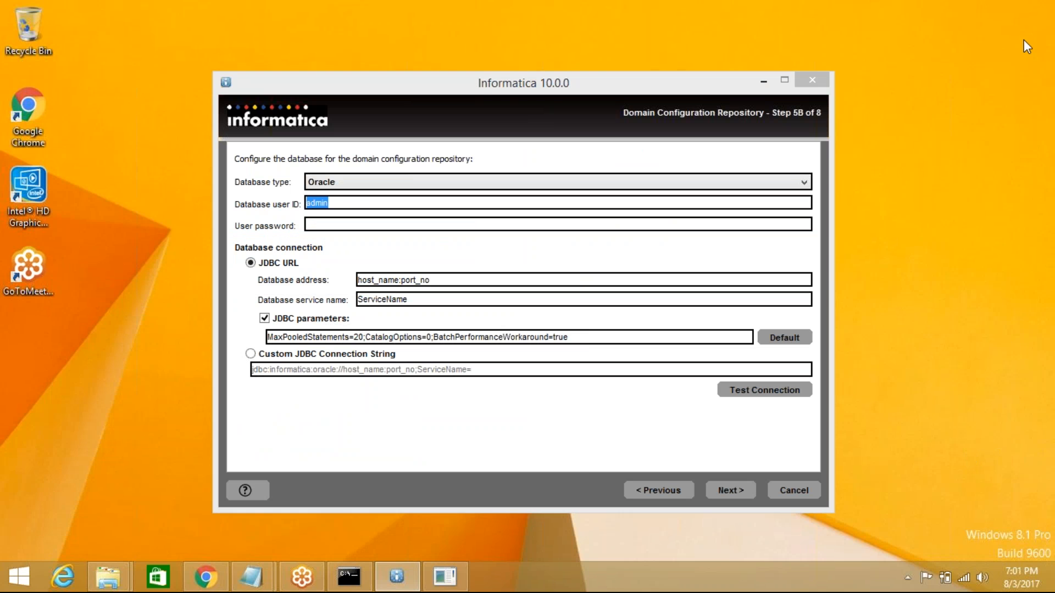
{"action": "left_click", "coordinate": [366, 210]}
{"action": "left_click", "coordinate": [360, 202]}
{"action": "left_click_drag", "start_coordinate": [356, 202], "coordinate": [278, 202]}
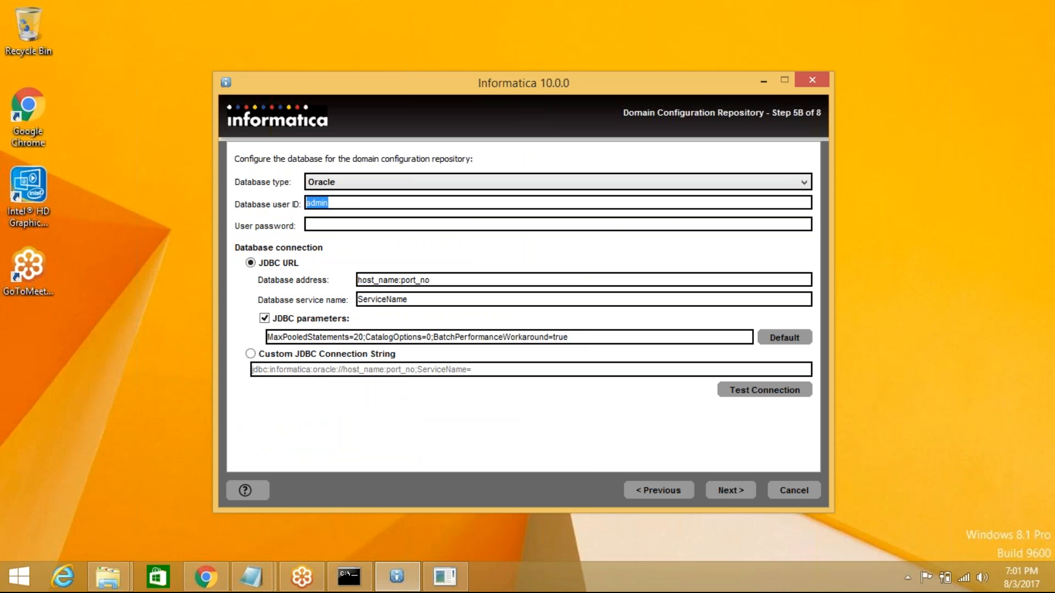
{"action": "type", "text": "inf_rep"}
{"action": "key", "text": "Tab"}
{"action": "type", "text": "inf_rep"}
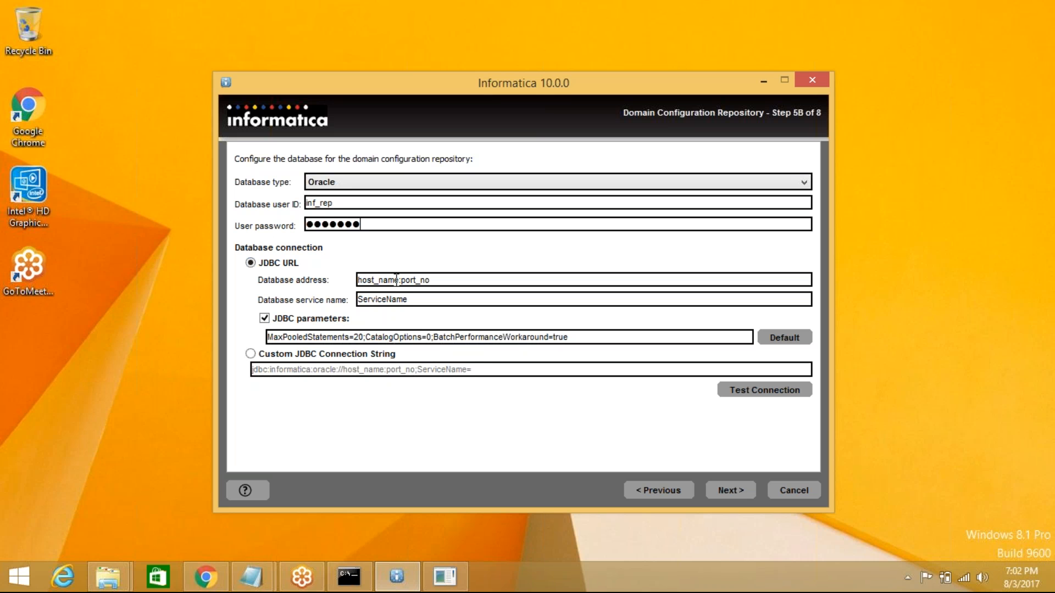
- Set the database address to localhost:1521 and the service name to sronda
{"action": "left_click_drag", "start_coordinate": [398, 281], "coordinate": [354, 281]}
{"action": "type", "text": "localhost"}
{"action": "left_click_drag", "start_coordinate": [393, 281], "coordinate": [451, 281]}
{"action": "type", "text": "1521"}
{"action": "left_click_drag", "start_coordinate": [425, 300], "coordinate": [341, 301]}
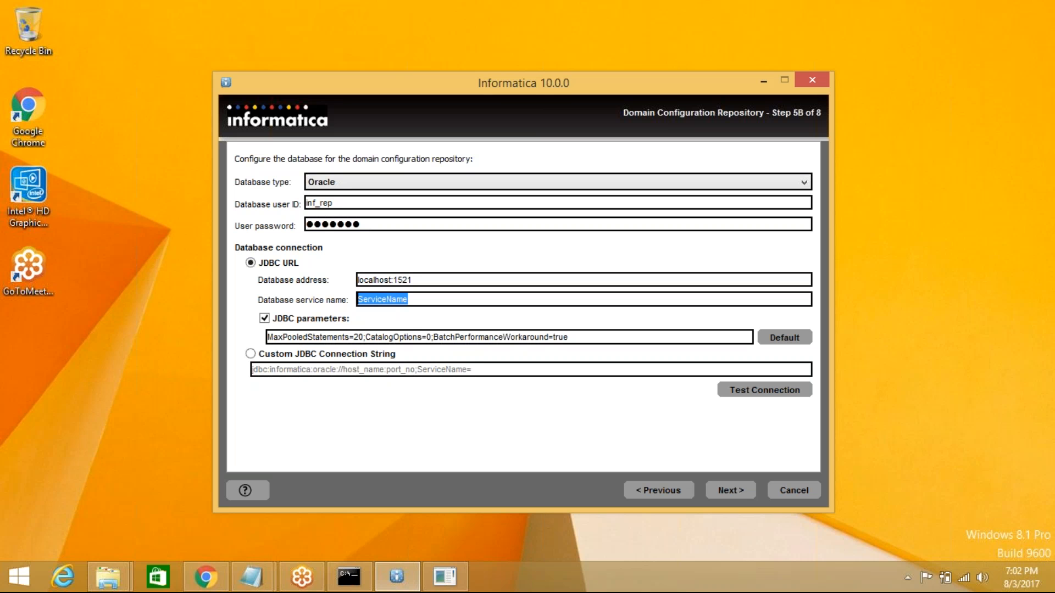
{"action": "type", "text": "sronda"}
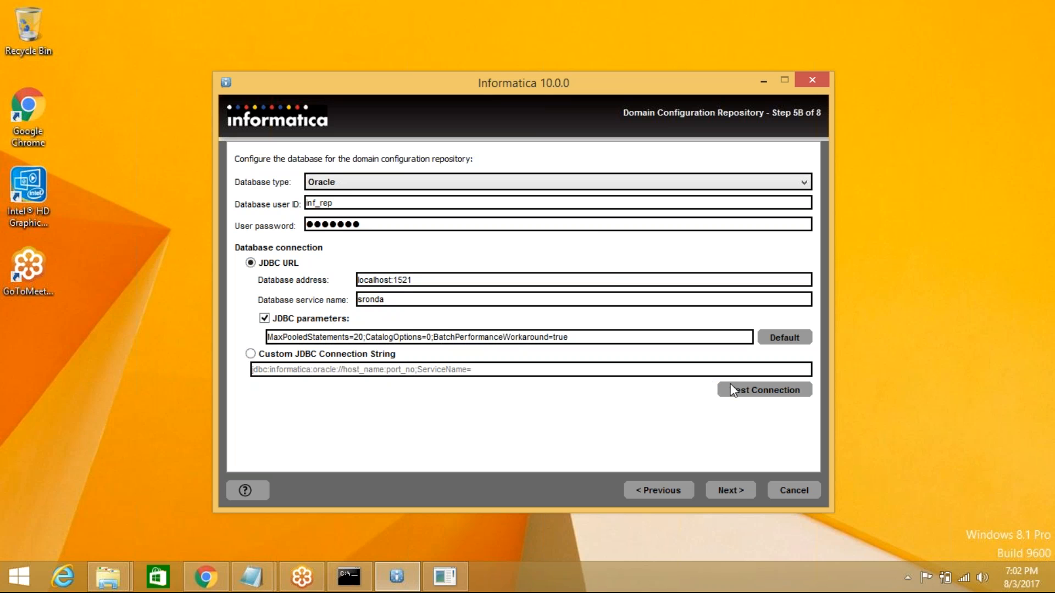
{"action": "left_click", "coordinate": [746, 392]}
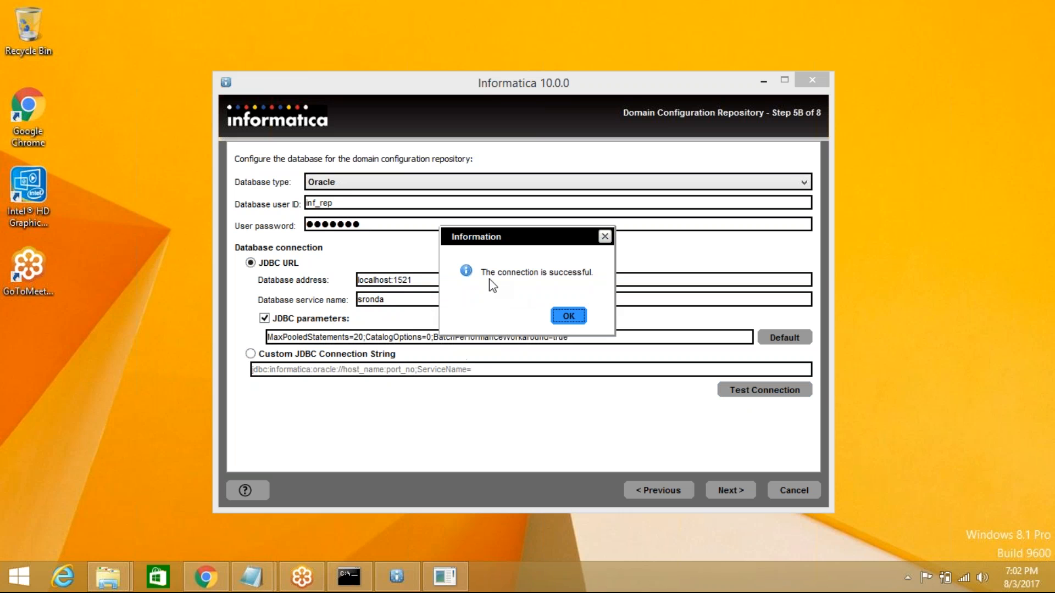
{"action": "left_click", "coordinate": [569, 316]}
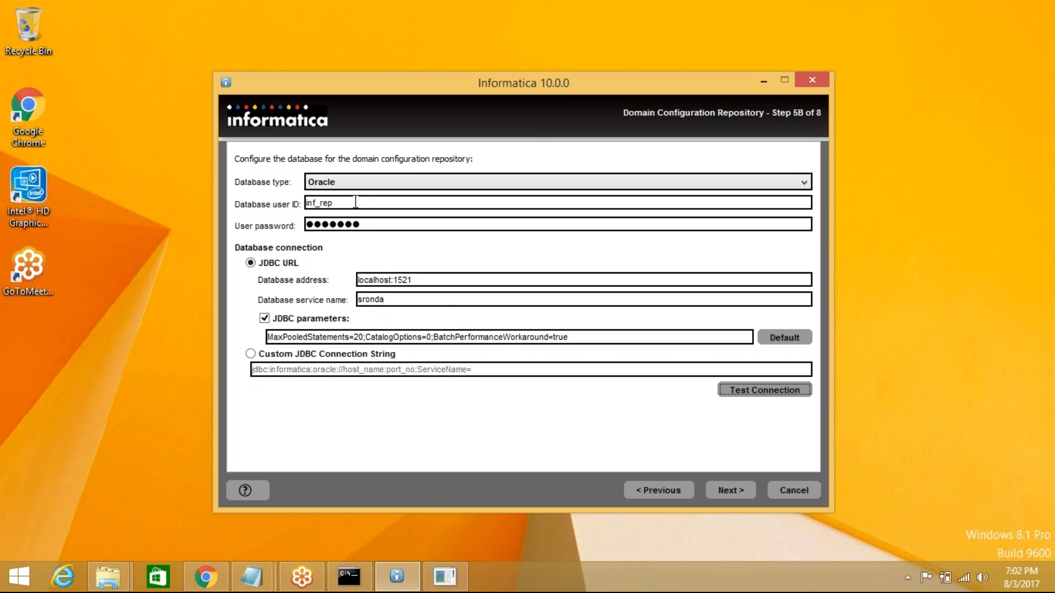
{"action": "double_click", "coordinate": [388, 280]}
{"action": "left_click", "coordinate": [391, 282]}
{"action": "left_click_drag", "start_coordinate": [394, 281], "coordinate": [437, 283]}
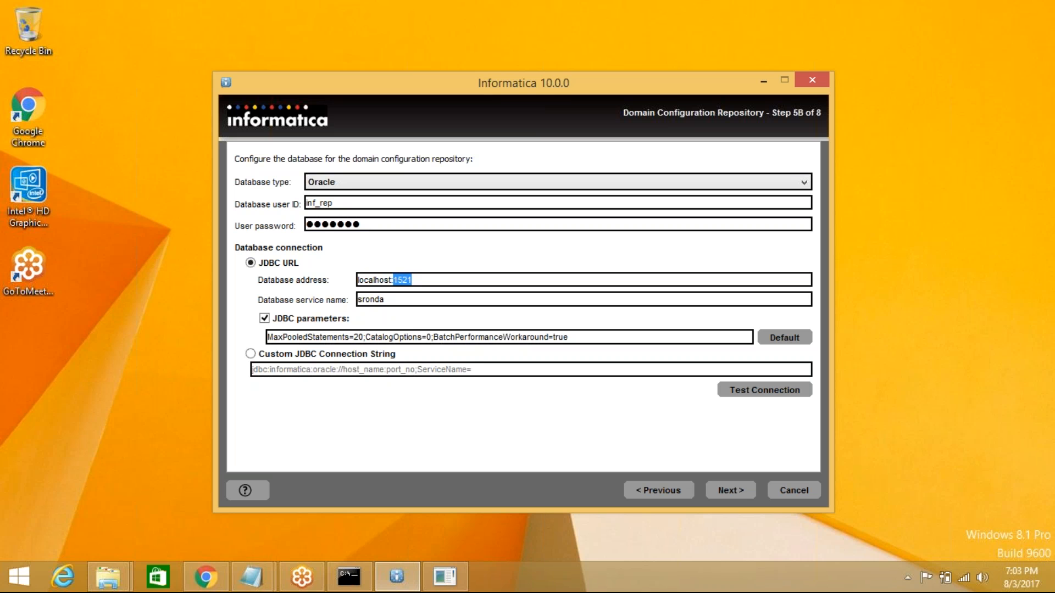
{"action": "double_click", "coordinate": [396, 302]}
{"action": "left_click", "coordinate": [761, 395]}
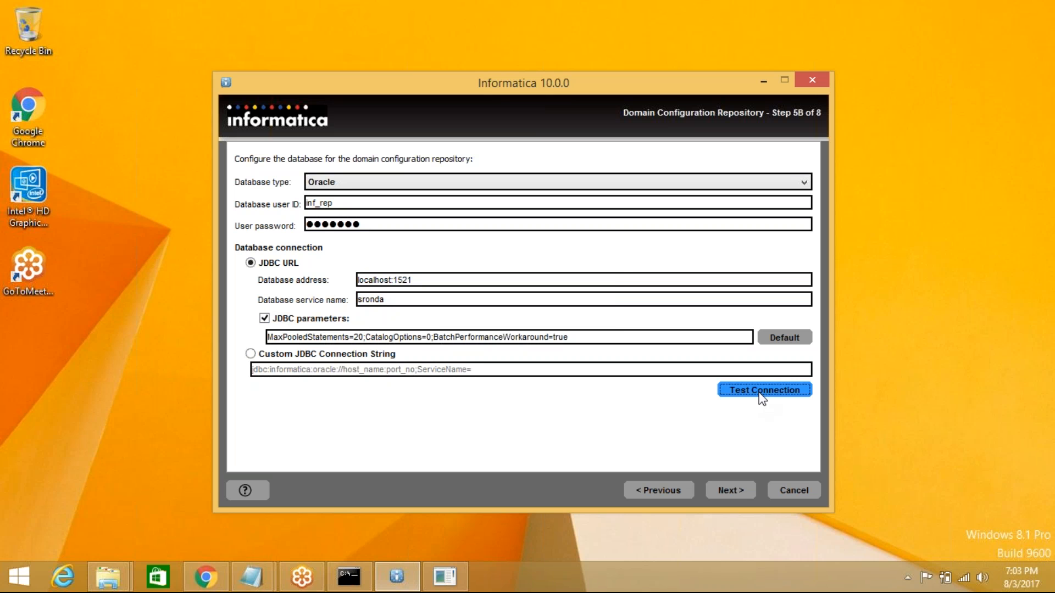
{"action": "left_click", "coordinate": [565, 311]}
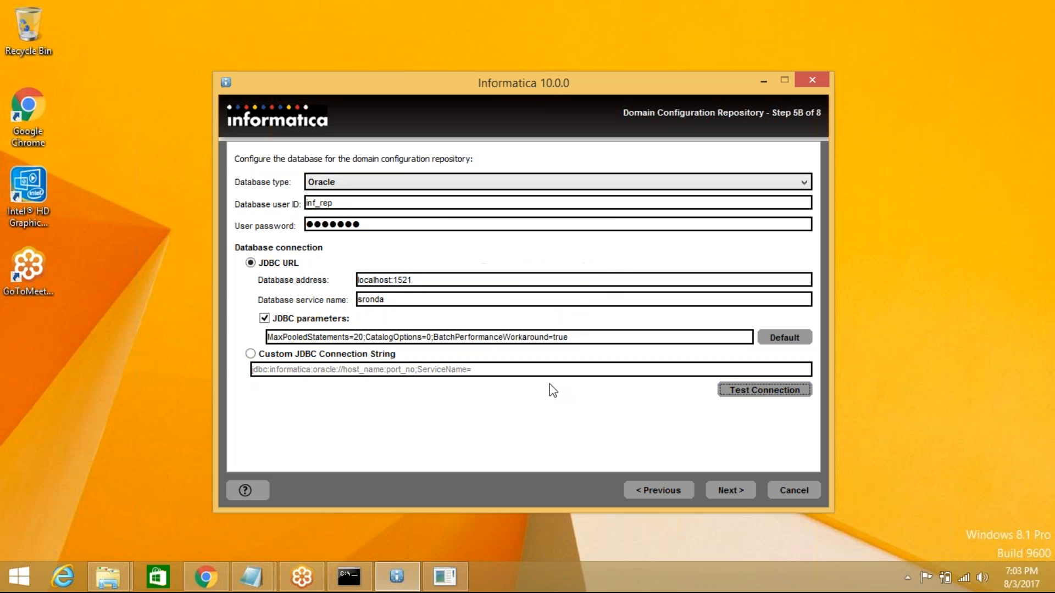
- In Step 5C, enter the encryption keyword, keep the default key directory, and continue
{"action": "left_click", "coordinate": [731, 490]}
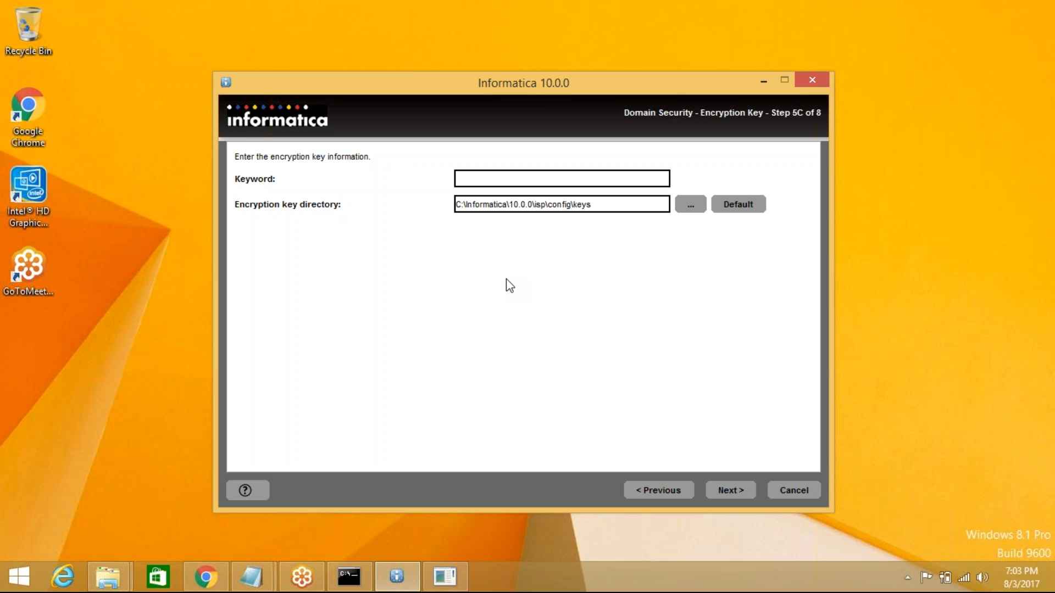
{"action": "type", "text": "admin"}
{"action": "key", "text": "BackSpace"}
{"action": "key", "text": "BackSpace"}
{"action": "key", "text": "BackSpace"}
{"action": "key", "text": "BackSpace"}
{"action": "key", "text": "BackSpace"}
{"action": "type", "text": "admin1234"}
{"action": "left_click_drag", "start_coordinate": [547, 175], "coordinate": [410, 172]}
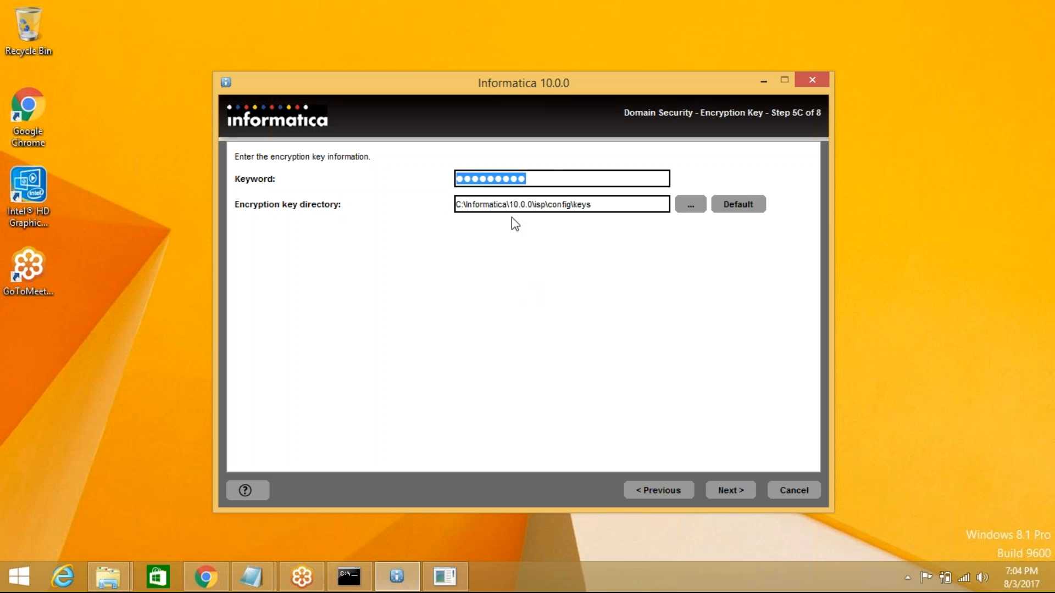
{"action": "left_click", "coordinate": [538, 178]}
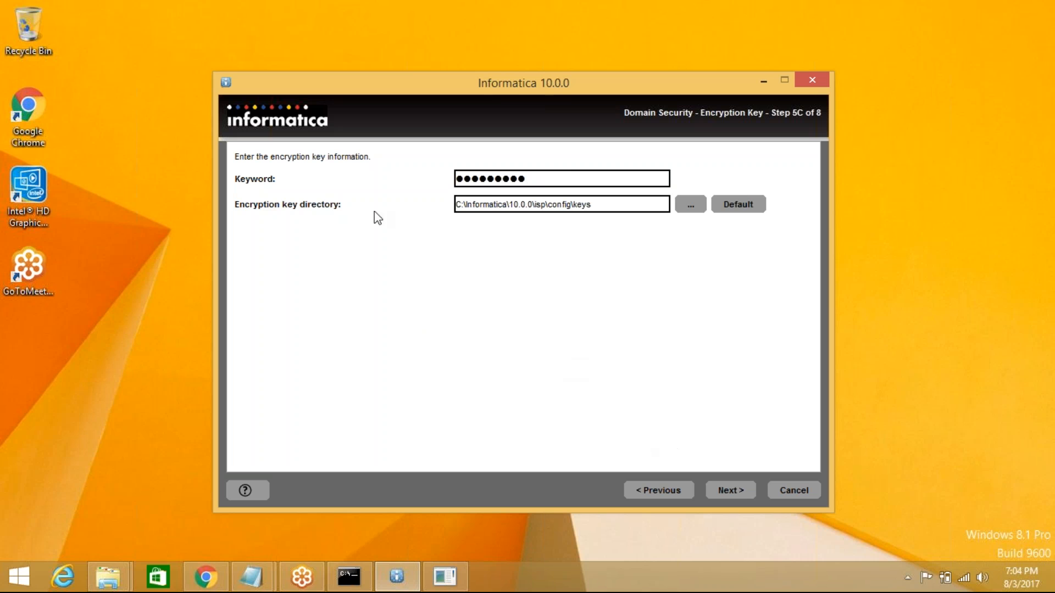
{"action": "left_click", "coordinate": [730, 490]}
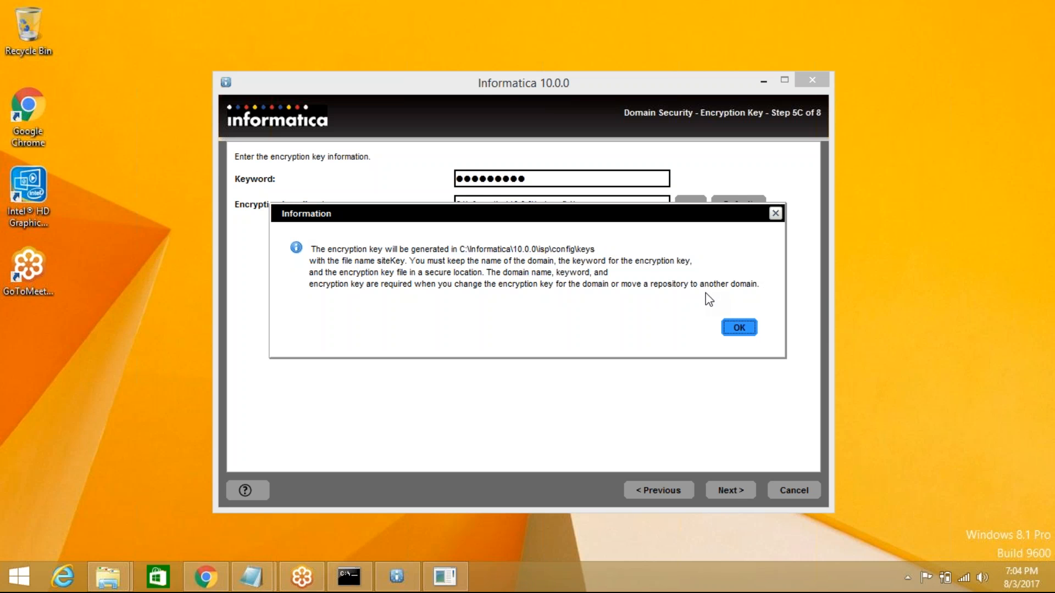
- Acknowledge the siteKey notice to reach Step 6 with domain Domain, node01, port 6005
{"action": "left_click", "coordinate": [739, 328]}
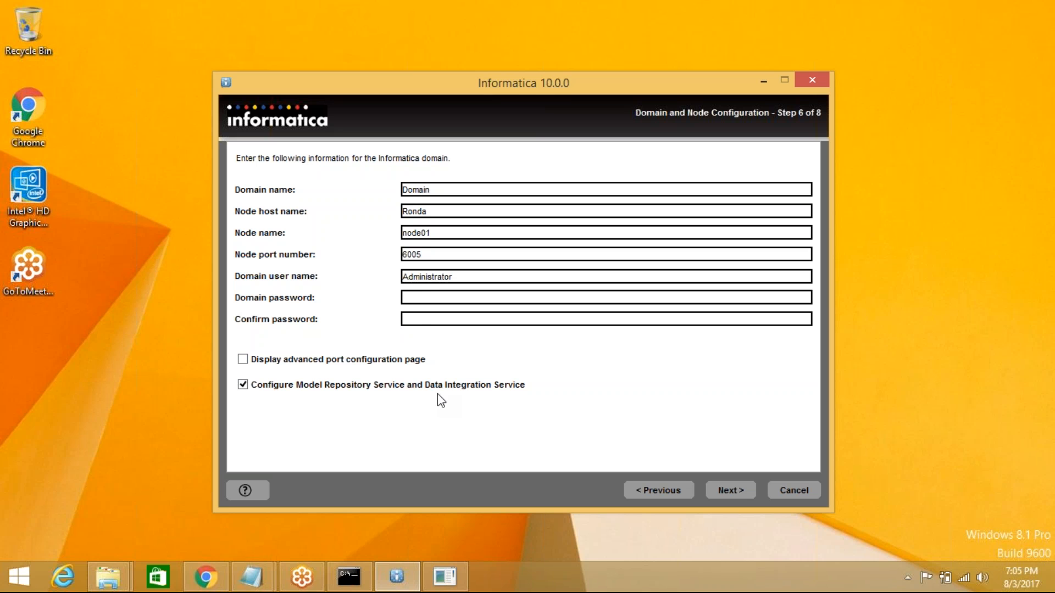
- Enter and confirm the domain password, then submit to reach Windows Service Configuration
{"action": "type", "text": "•••••••••••••"}
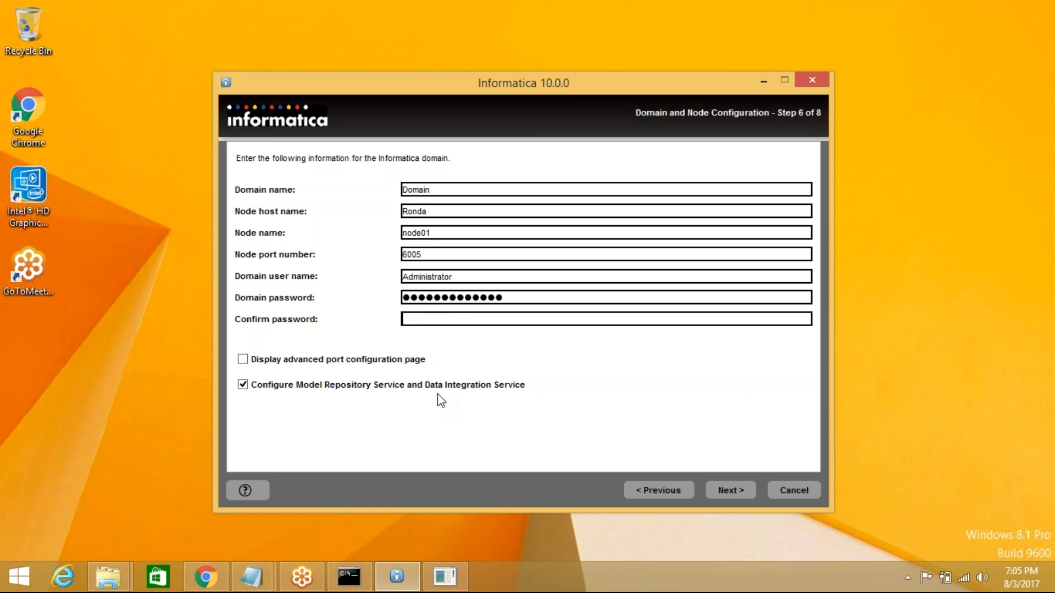
{"action": "key", "text": "Tab"}
{"action": "type", "text": "•••••••••••••"}
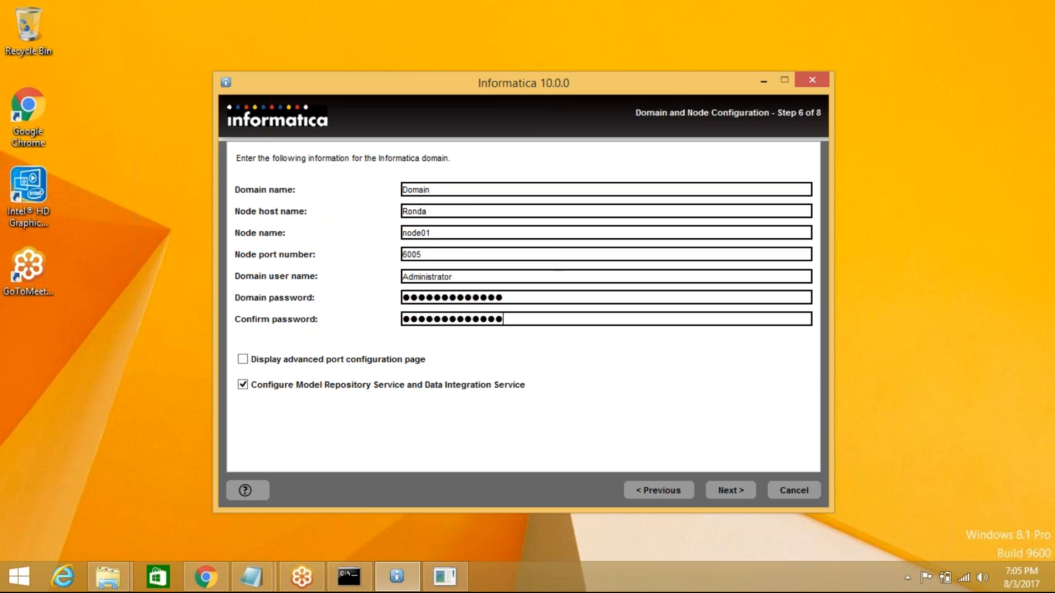
{"action": "left_click", "coordinate": [734, 492]}
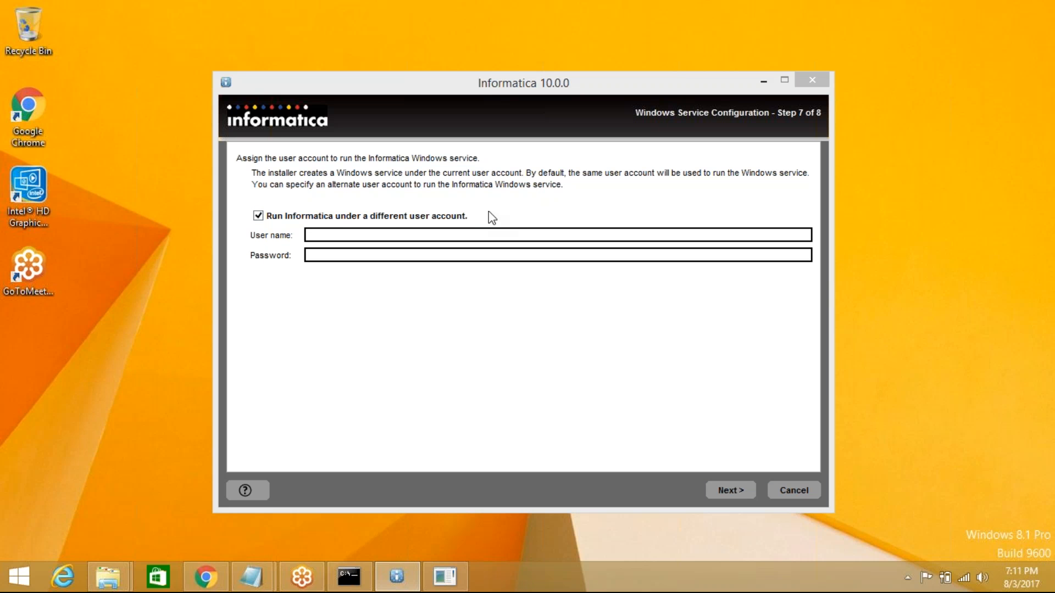
- Leave 'Run Informatica under a different user account' unchecked and continue the installation
{"action": "left_click", "coordinate": [258, 217]}
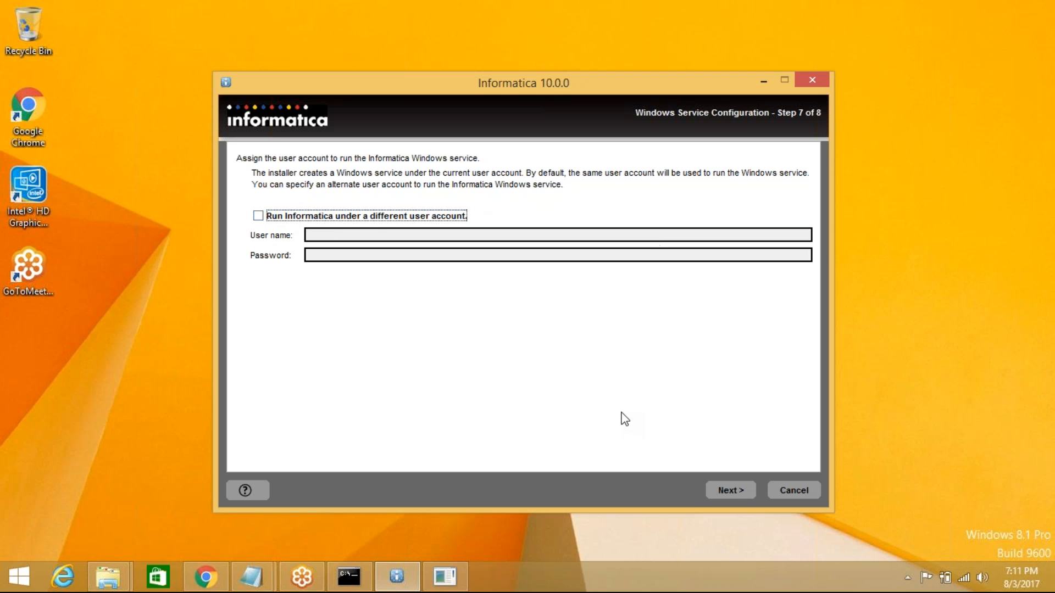
{"action": "left_click", "coordinate": [740, 490]}
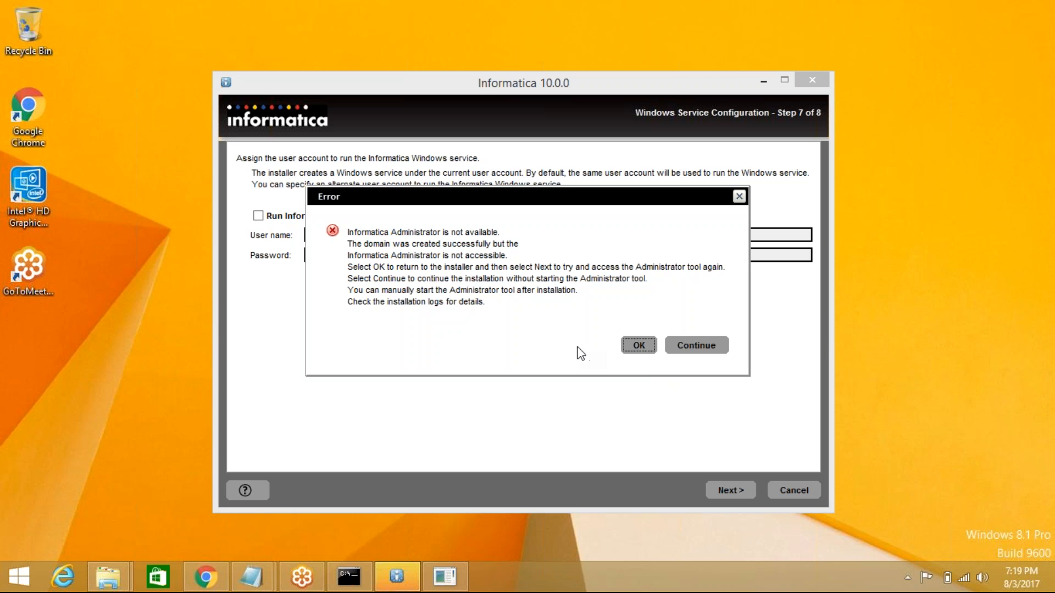
- Dismiss the Administrator error and retry, reaching step 7A, Model Repository Service Database
{"action": "left_click", "coordinate": [639, 346]}
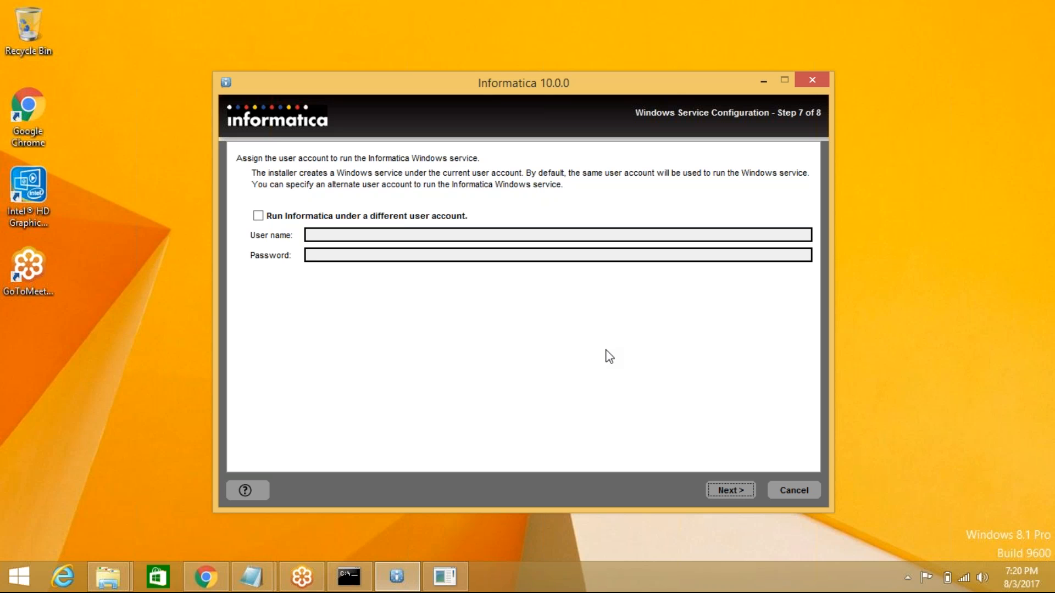
{"action": "left_click", "coordinate": [730, 489]}
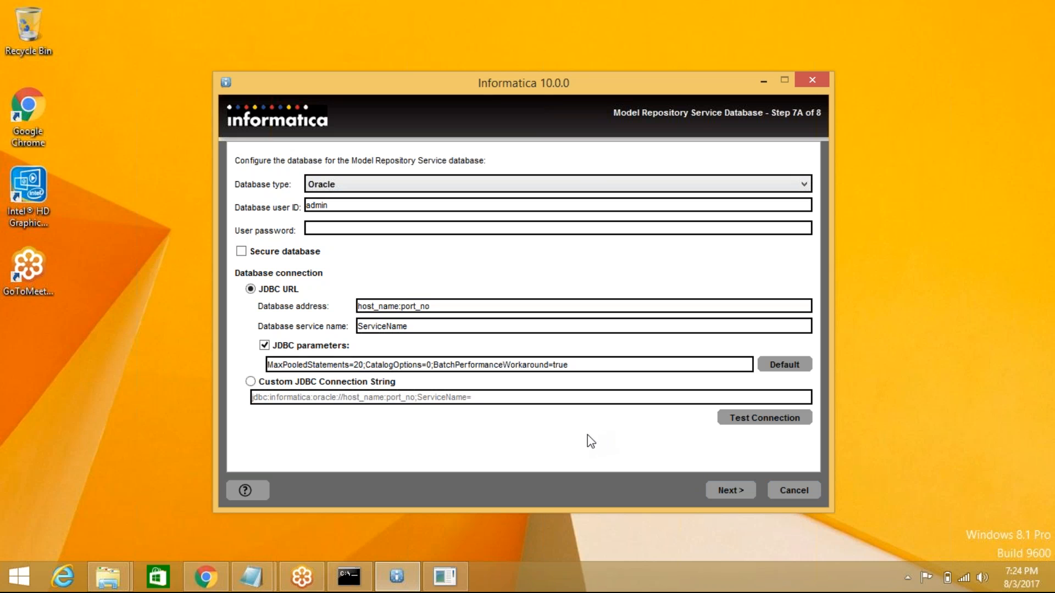
- Cancel the Informatica 10.0.0 installation and confirm with Yes
{"action": "left_click", "coordinate": [796, 488]}
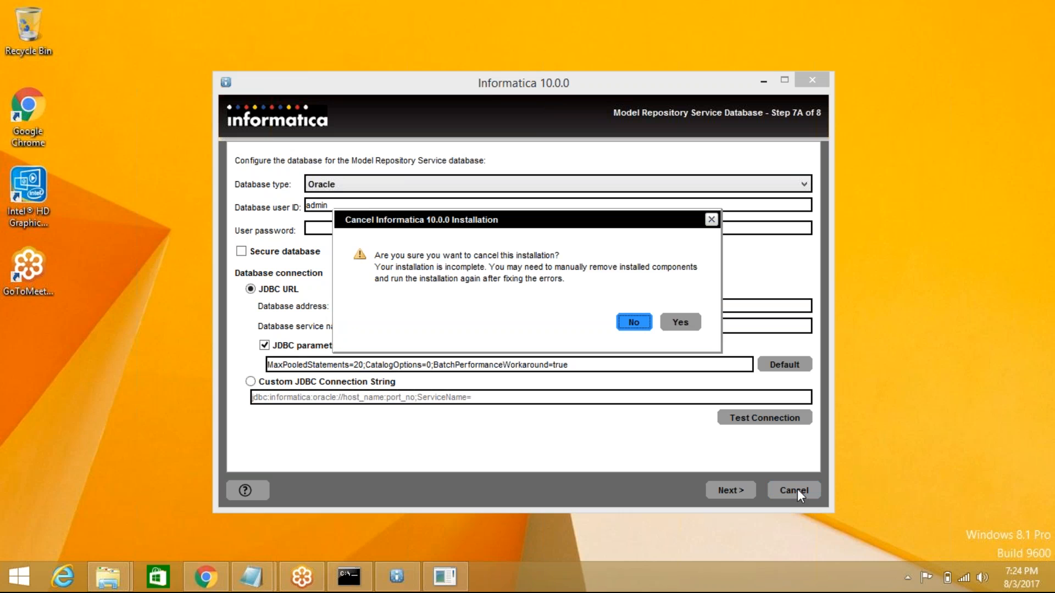
{"action": "left_click", "coordinate": [680, 323]}
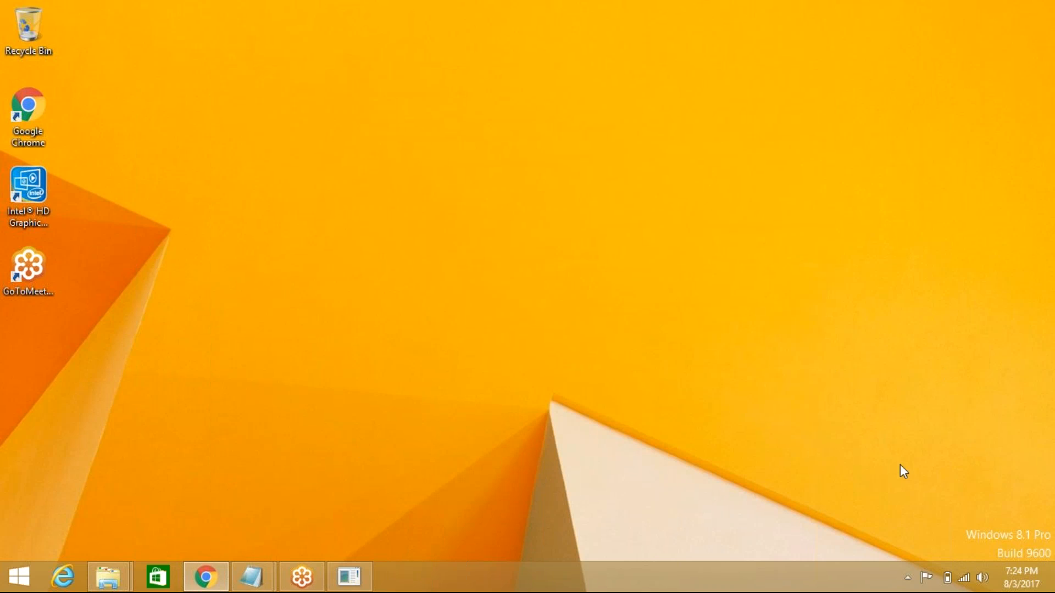
- Search the Start screen for 'view lo' and launch 'View local services'
{"action": "left_click", "coordinate": [15, 586]}
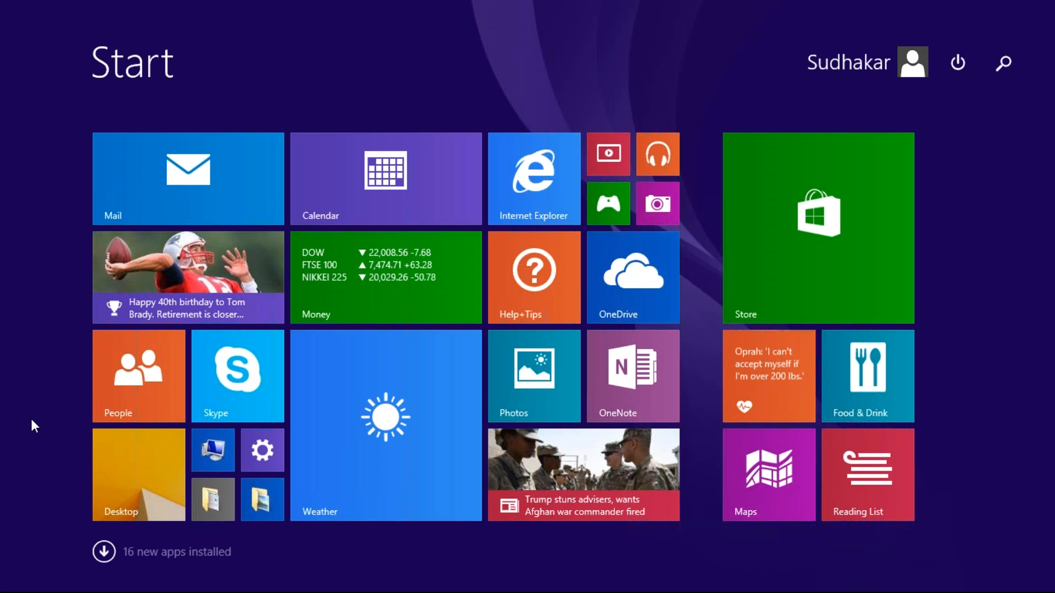
{"action": "type", "text": "video"}
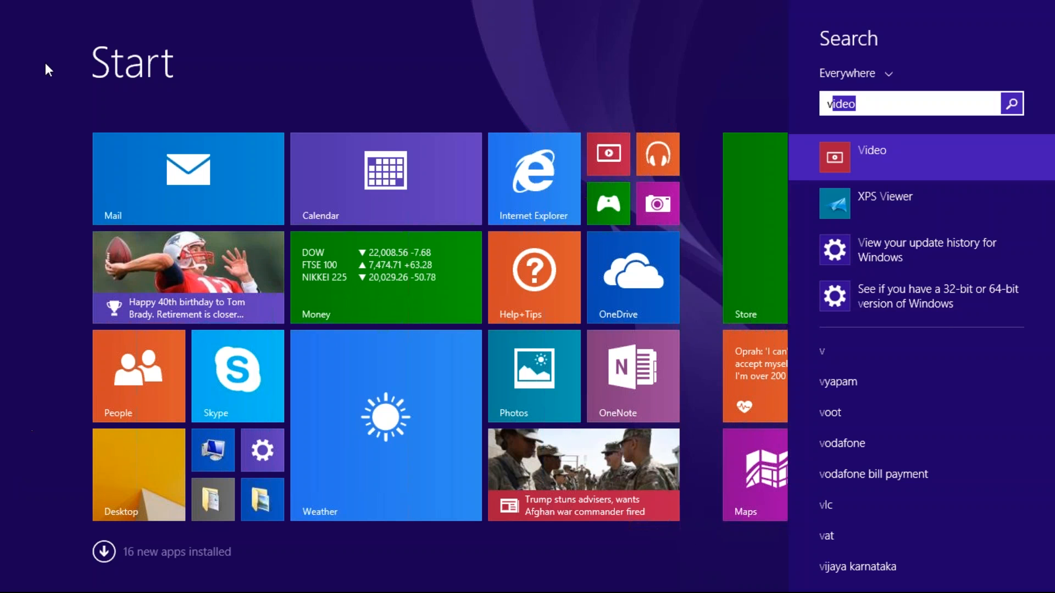
{"action": "key", "text": "Escape"}
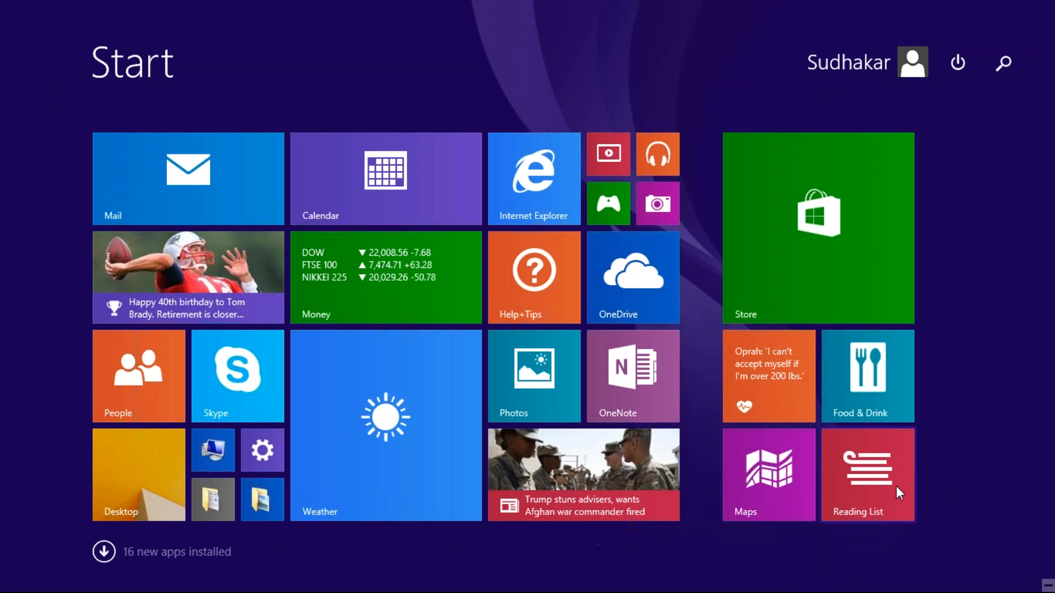
{"action": "left_click", "coordinate": [140, 490]}
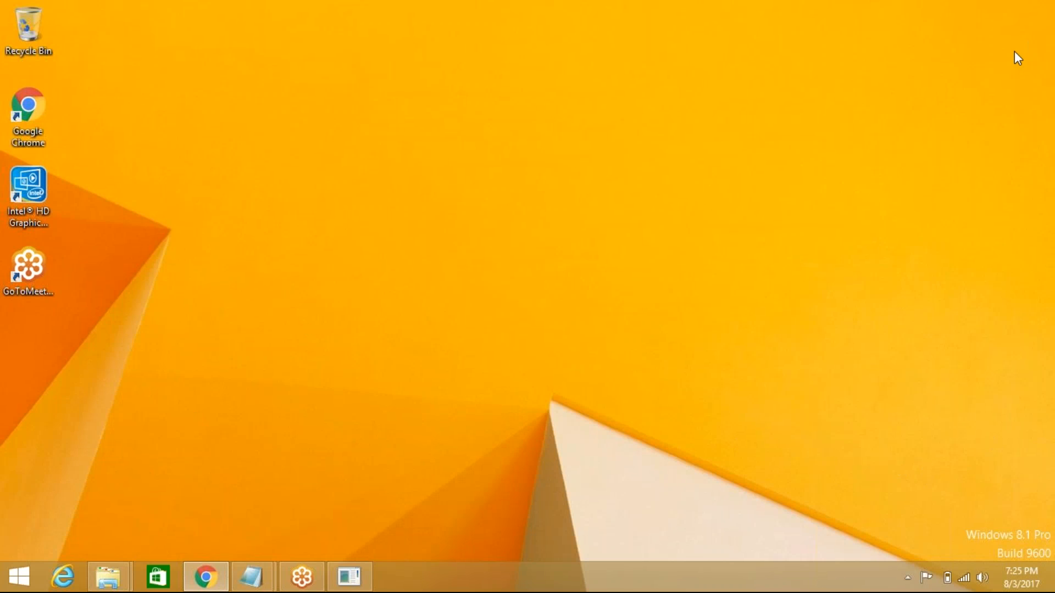
{"action": "left_click", "coordinate": [15, 587]}
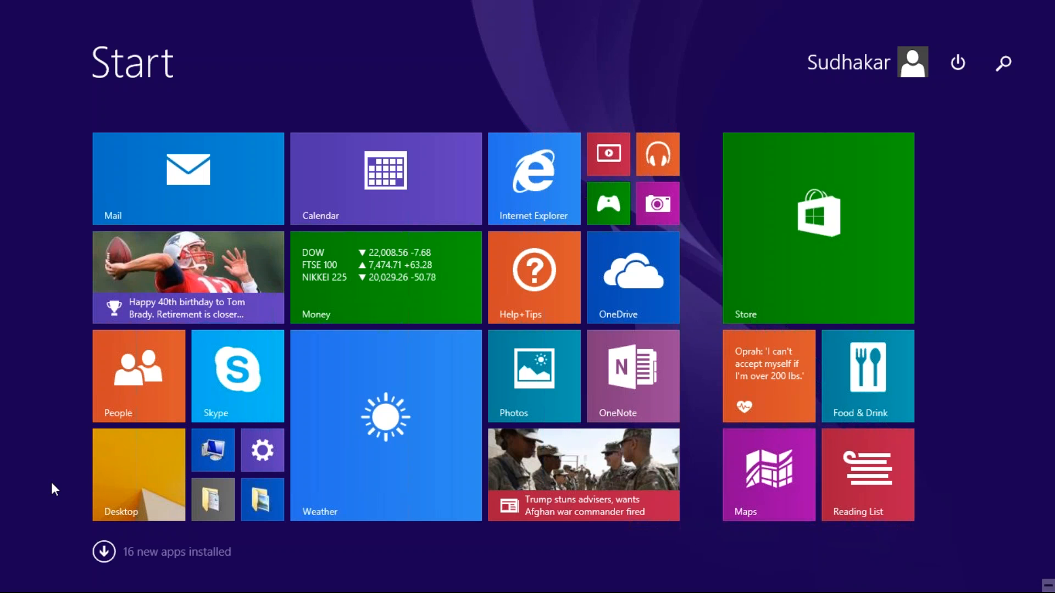
{"action": "type", "text": "view"}
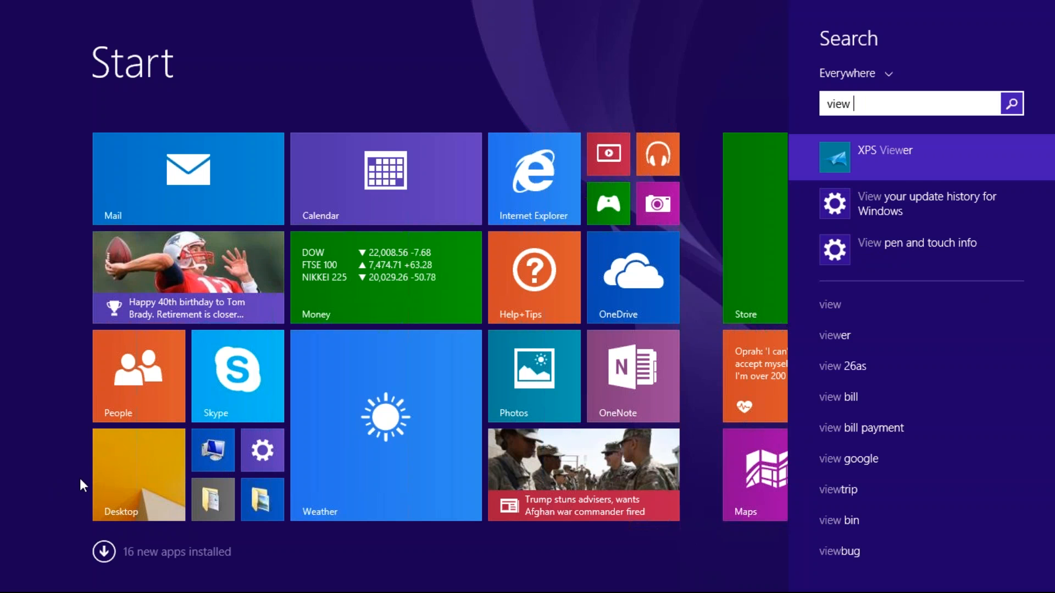
{"action": "type", "text": " lo"}
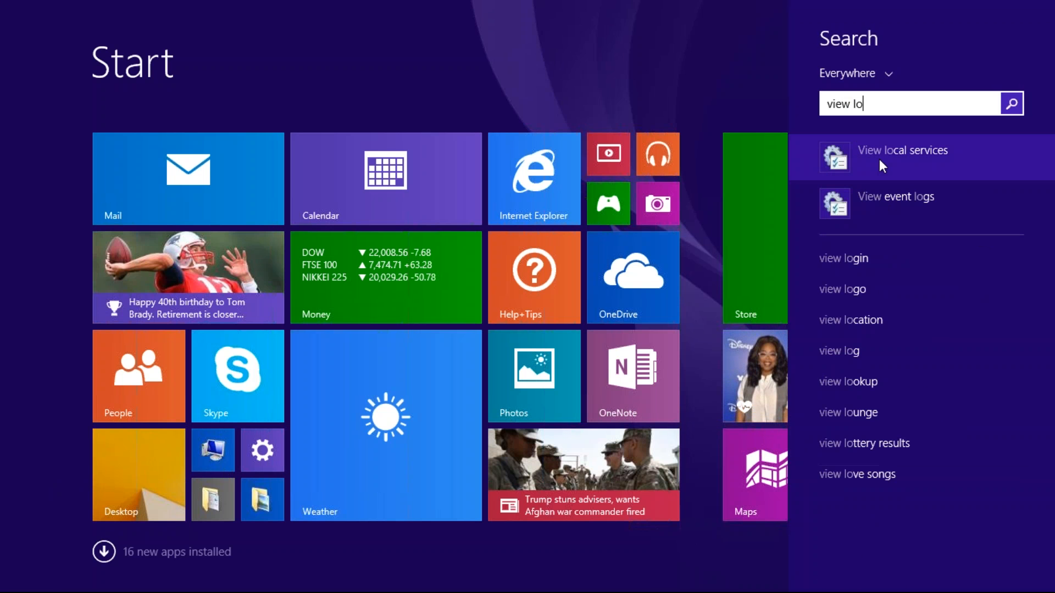
{"action": "left_click", "coordinate": [882, 158]}
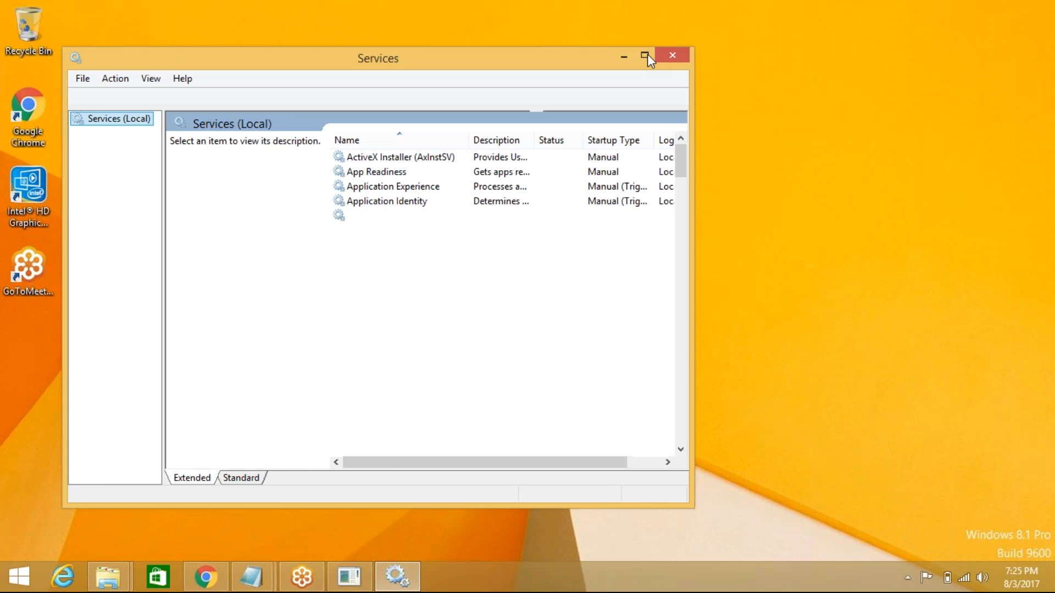
- Verify in the maximized Services list that Informatica 10.0.0 is Running and Automatic, then close it
{"action": "left_click", "coordinate": [646, 56]}
{"action": "left_click", "coordinate": [329, 253]}
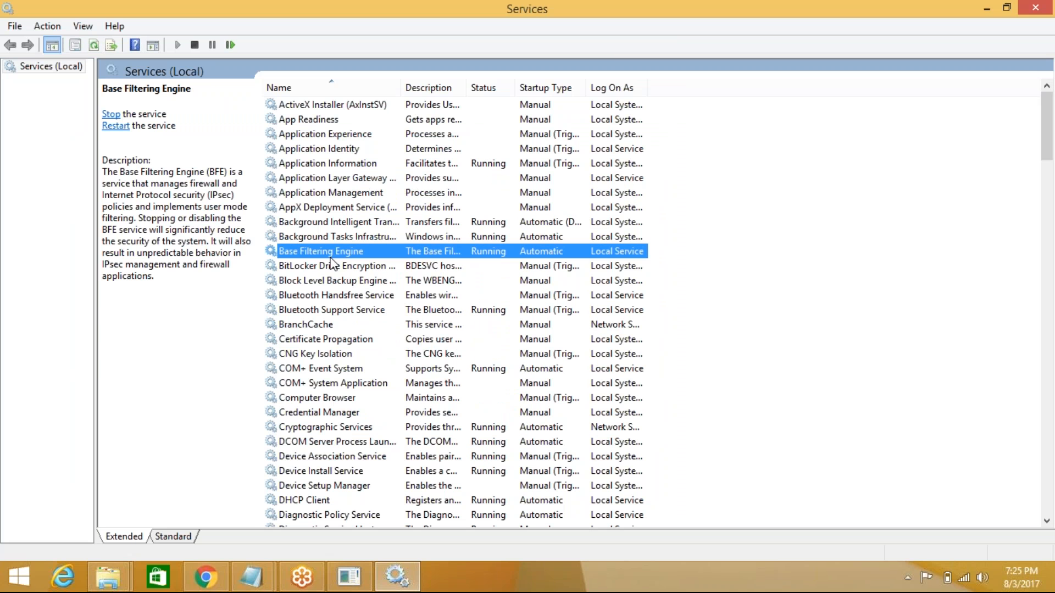
{"action": "key", "text": "i"}
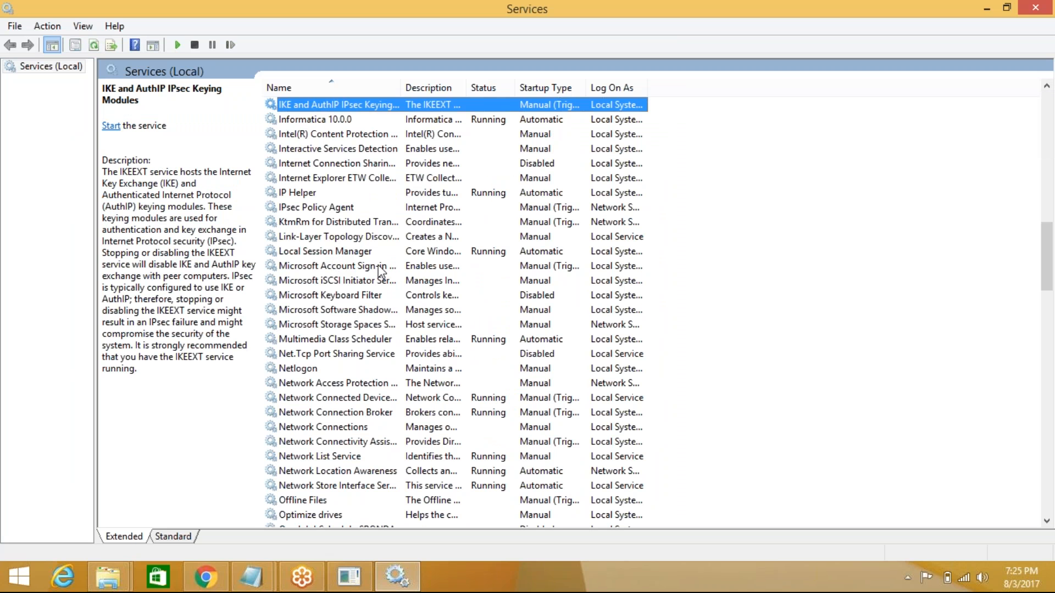
{"action": "left_click", "coordinate": [335, 121]}
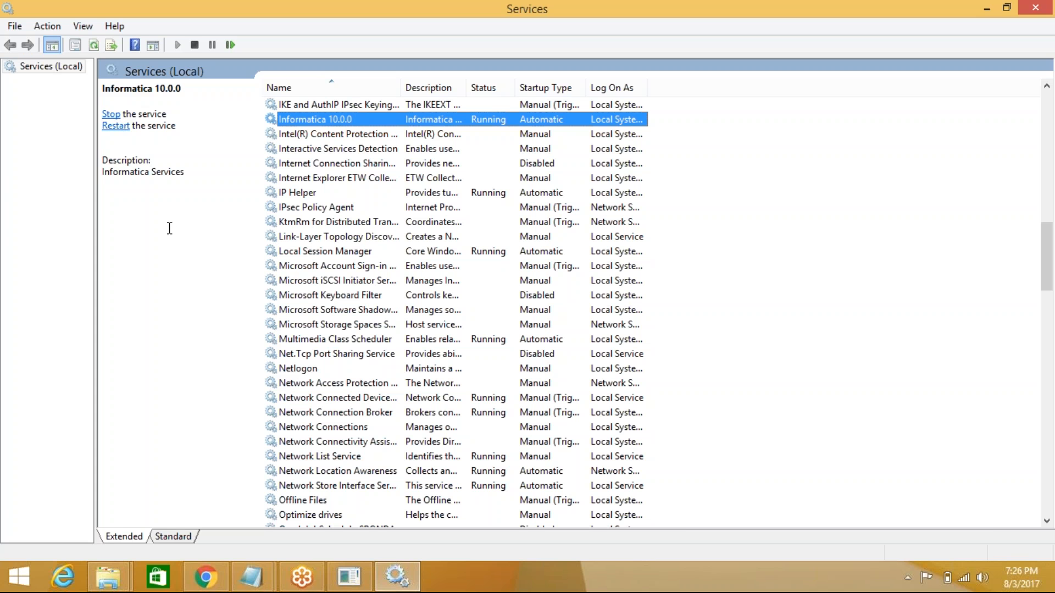
{"action": "left_click", "coordinate": [1026, 8]}
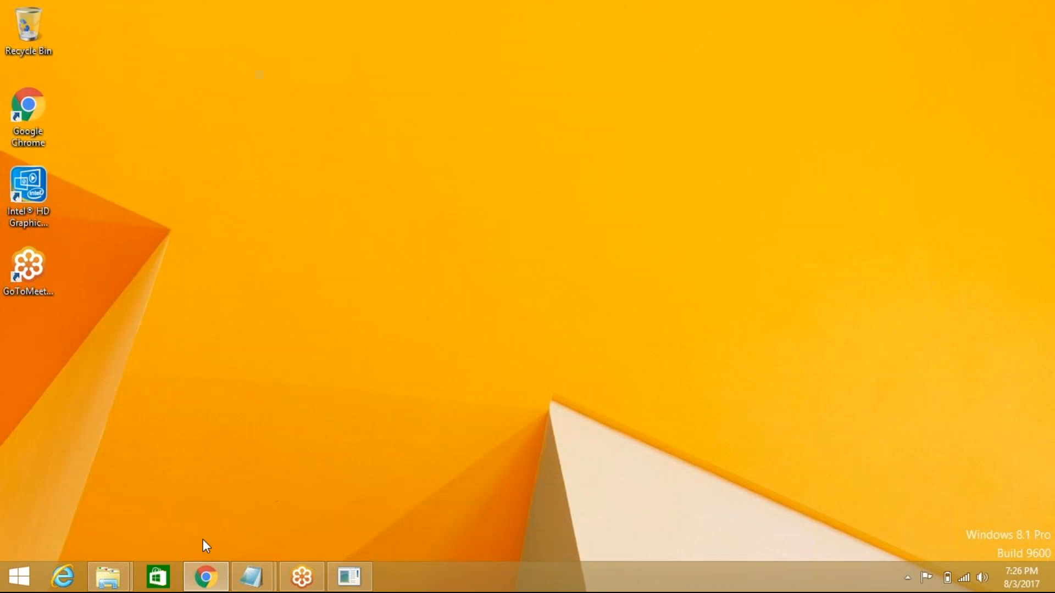
- Bring Chrome forward and open a new Google tab beside the GoToMeeting tab
{"action": "left_click", "coordinate": [205, 577]}
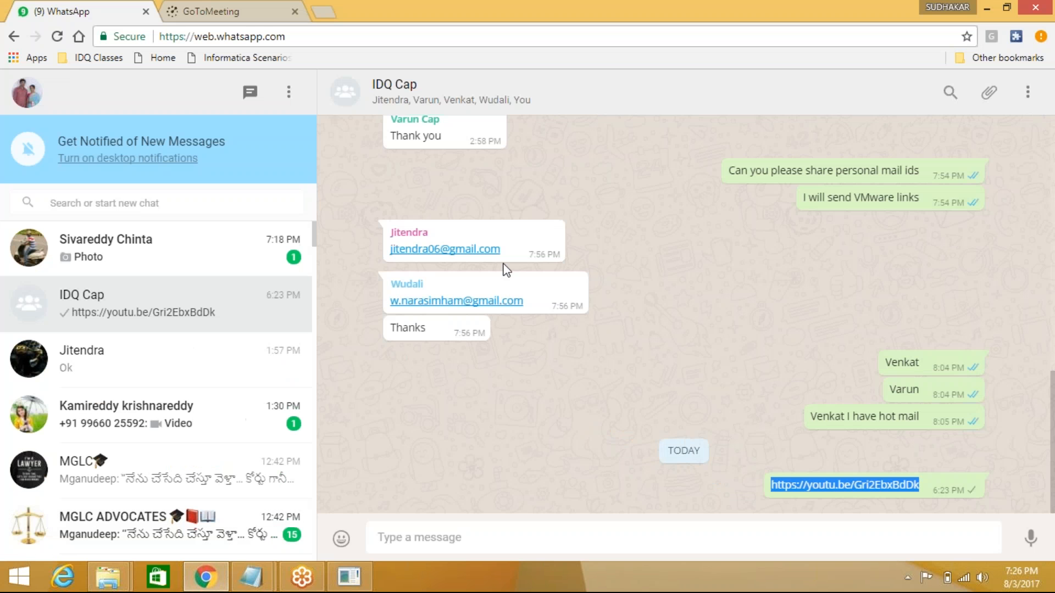
{"action": "left_click", "coordinate": [236, 11]}
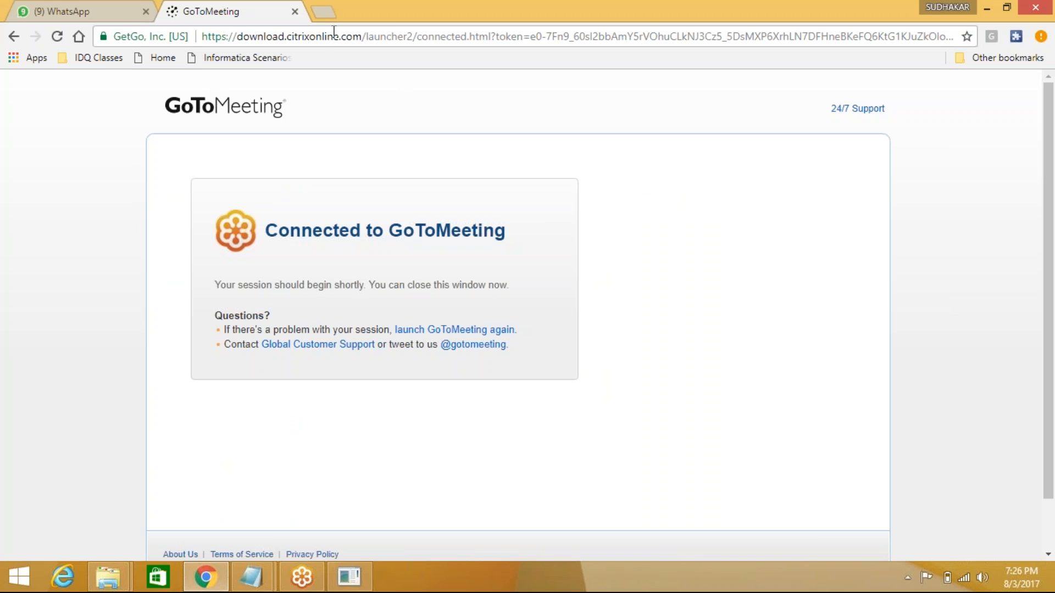
{"action": "left_click", "coordinate": [322, 12]}
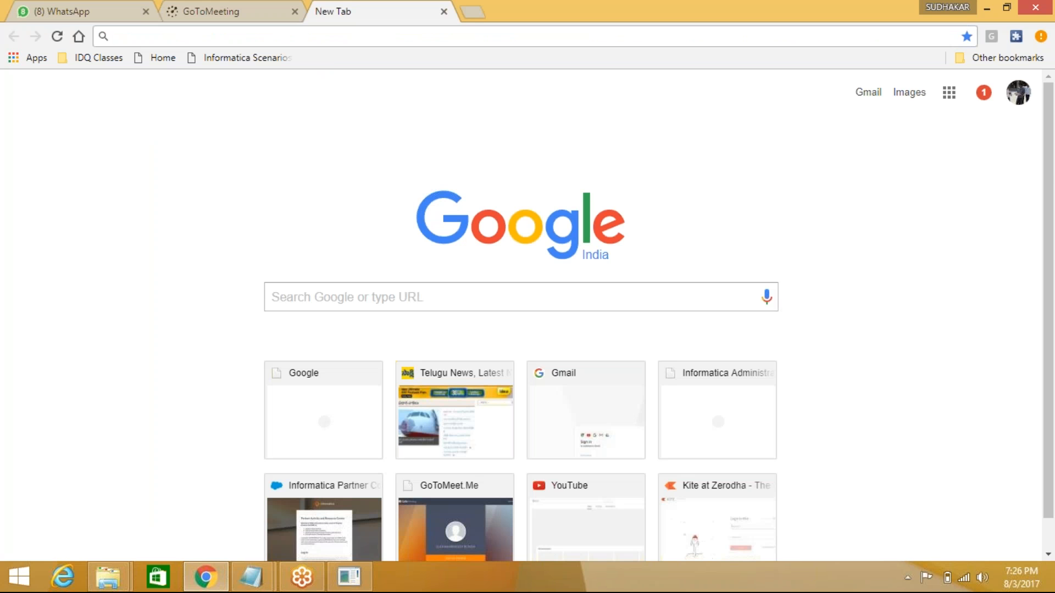
- Load localhost:8443/administrator, then change the address to localhost:6008 and load it
{"action": "type", "text": "loca"}
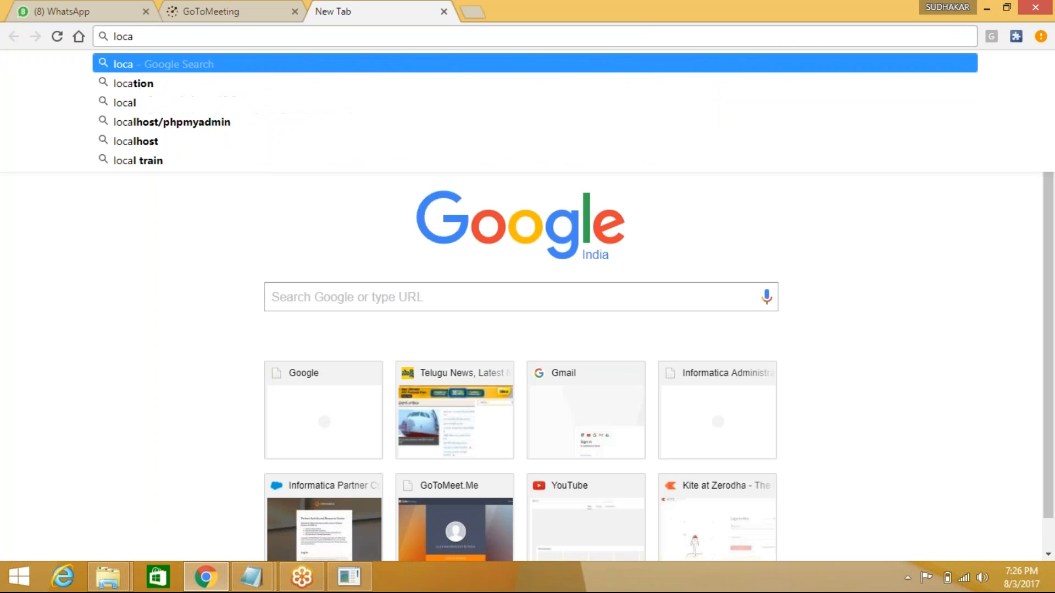
{"action": "type", "text": "lhost"}
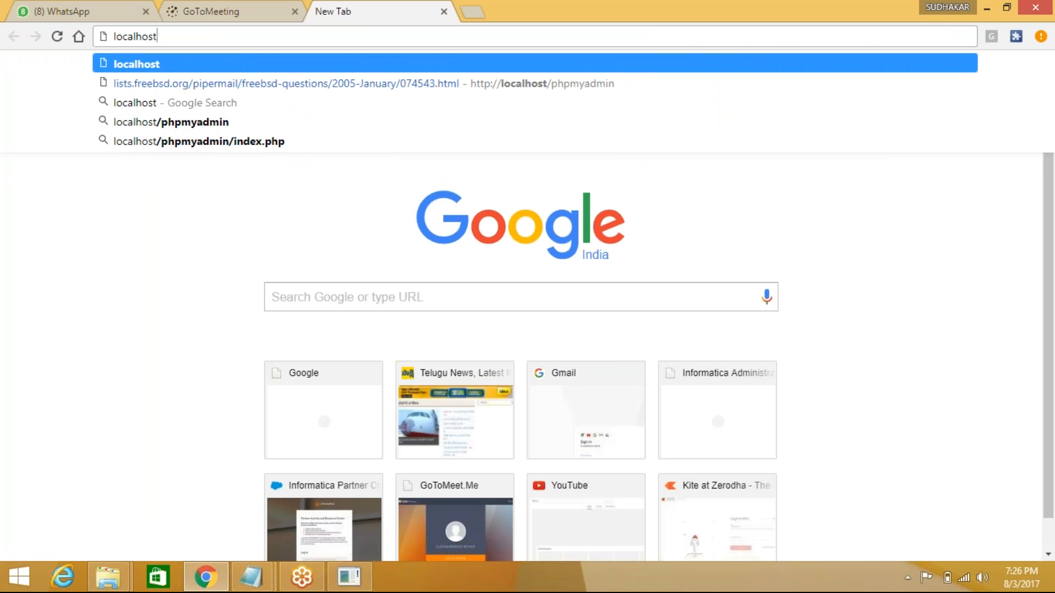
{"action": "type", "text": ":8443"}
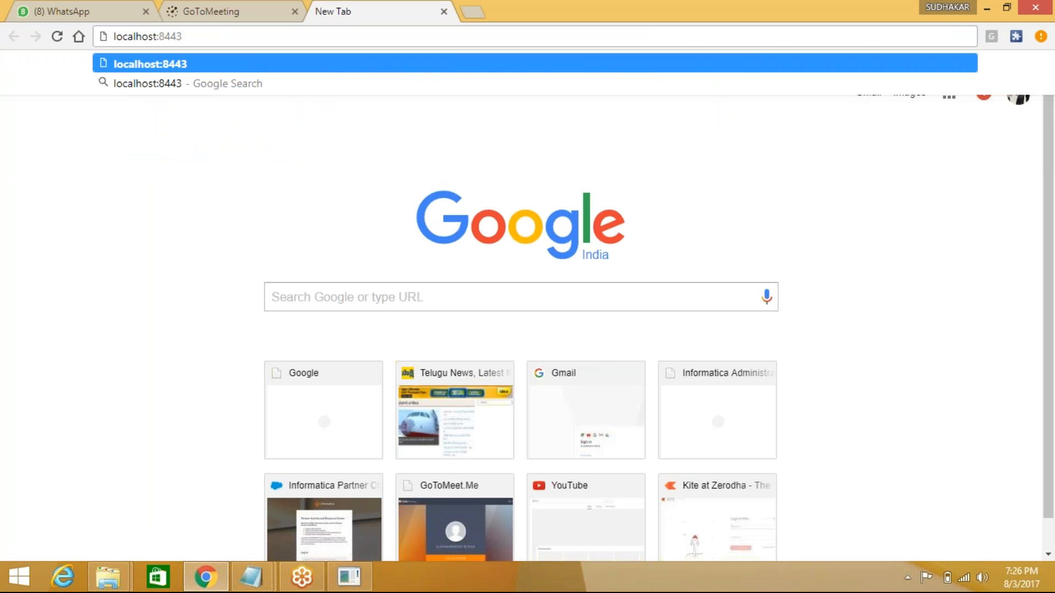
{"action": "type", "text": "/ad"}
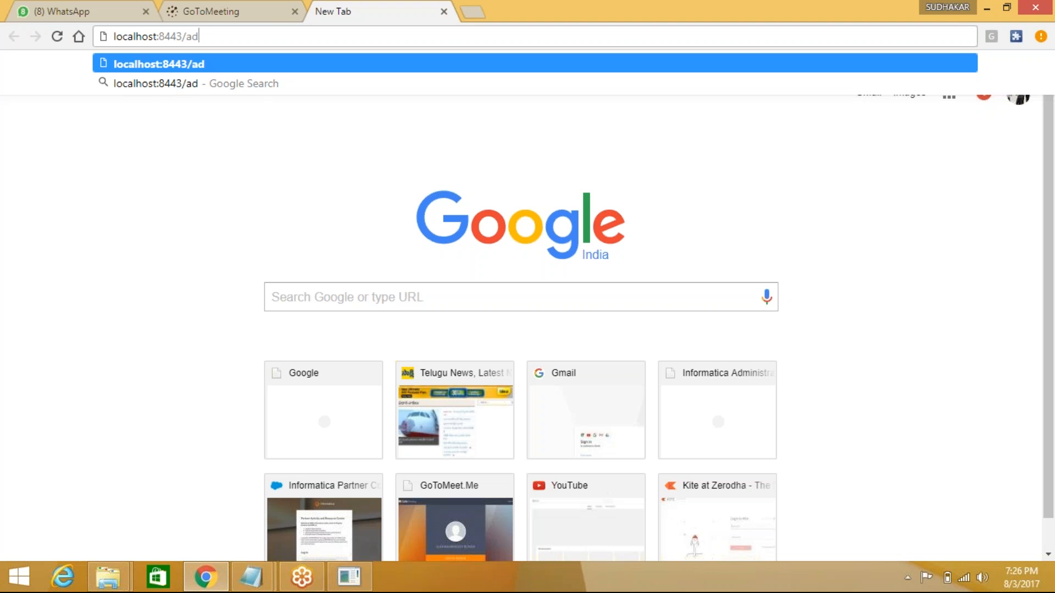
{"action": "type", "text": "minist"}
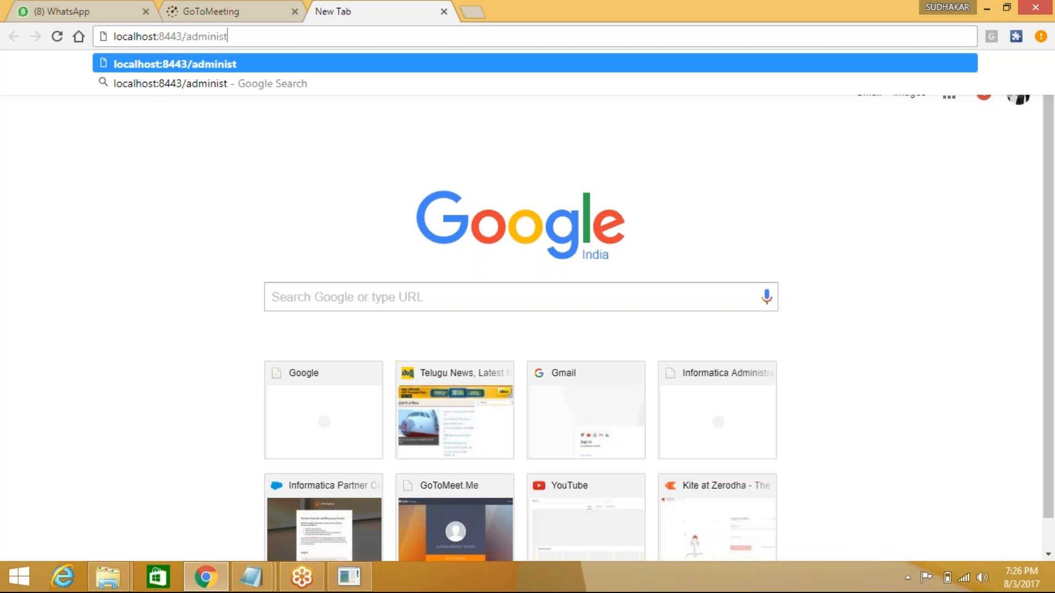
{"action": "type", "text": "rator"}
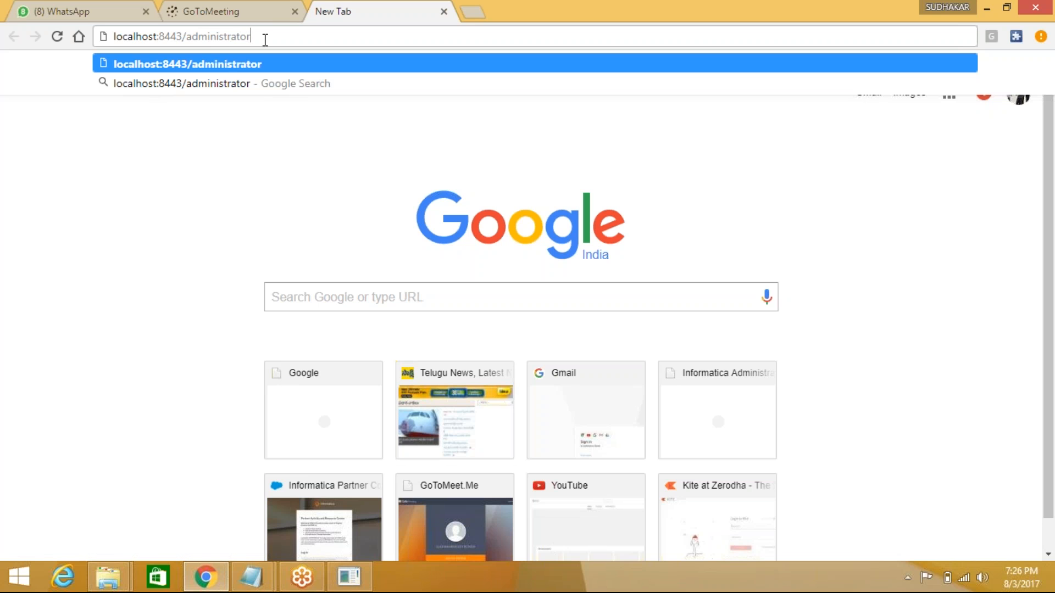
{"action": "key", "text": "Return"}
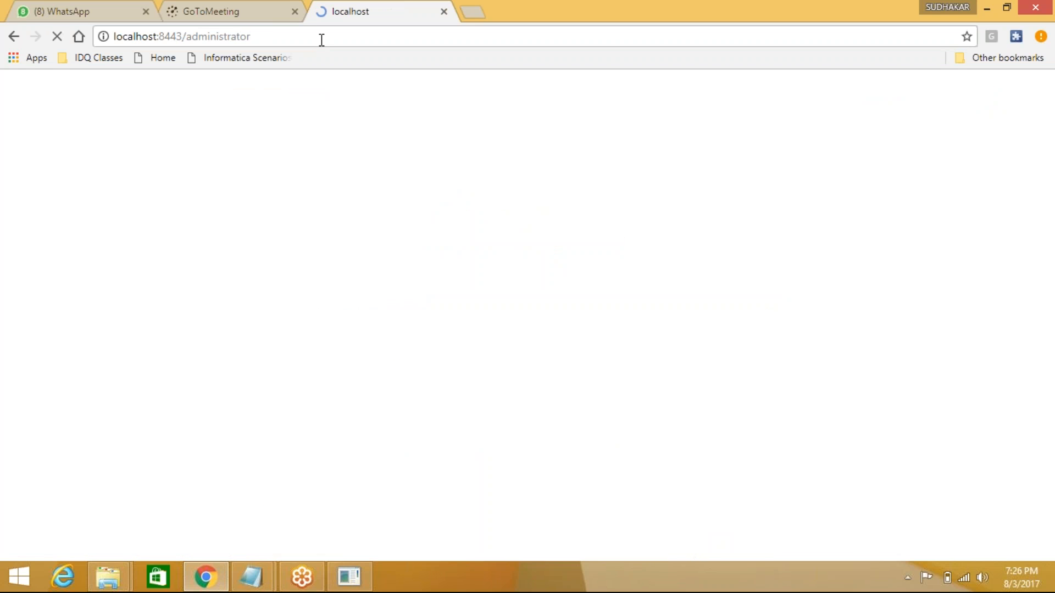
{"action": "left_click", "coordinate": [268, 35]}
{"action": "left_click", "coordinate": [273, 35]}
{"action": "left_click_drag", "start_coordinate": [271, 35], "coordinate": [159, 36]}
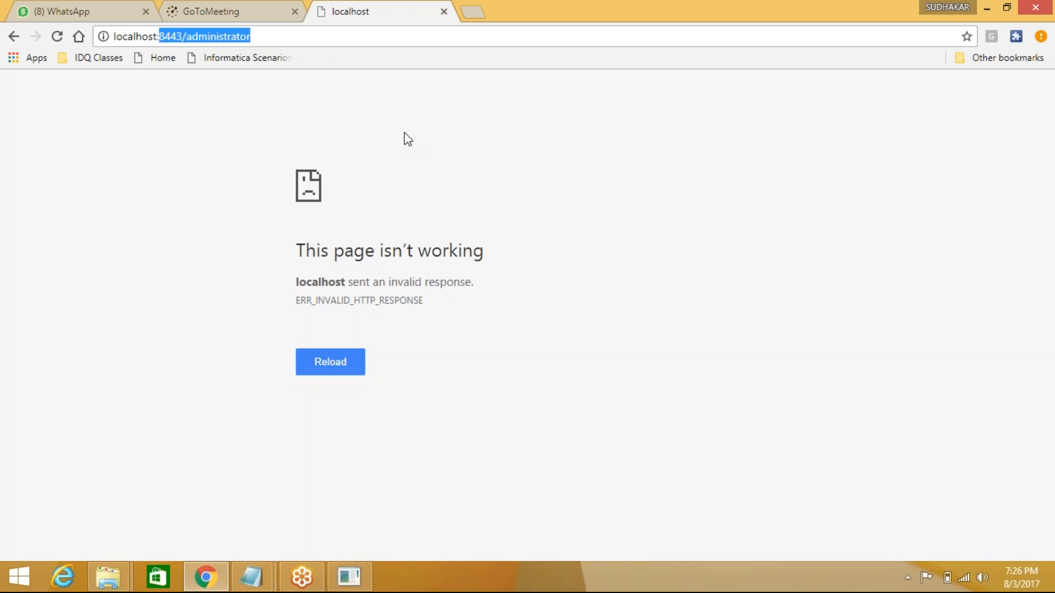
{"action": "type", "text": "600"}
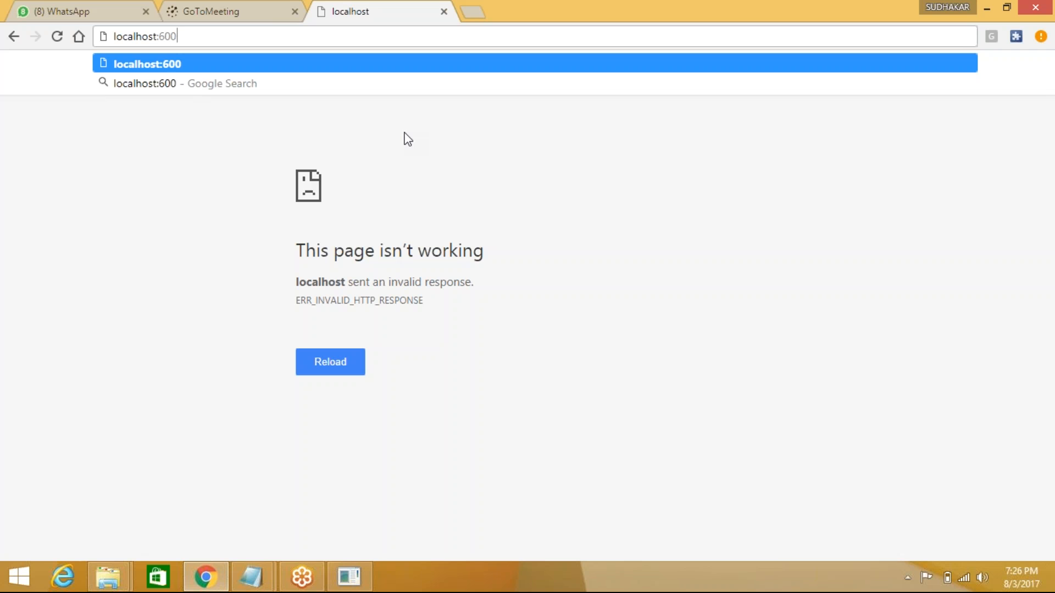
{"action": "type", "text": "8"}
{"action": "key", "text": "Return"}
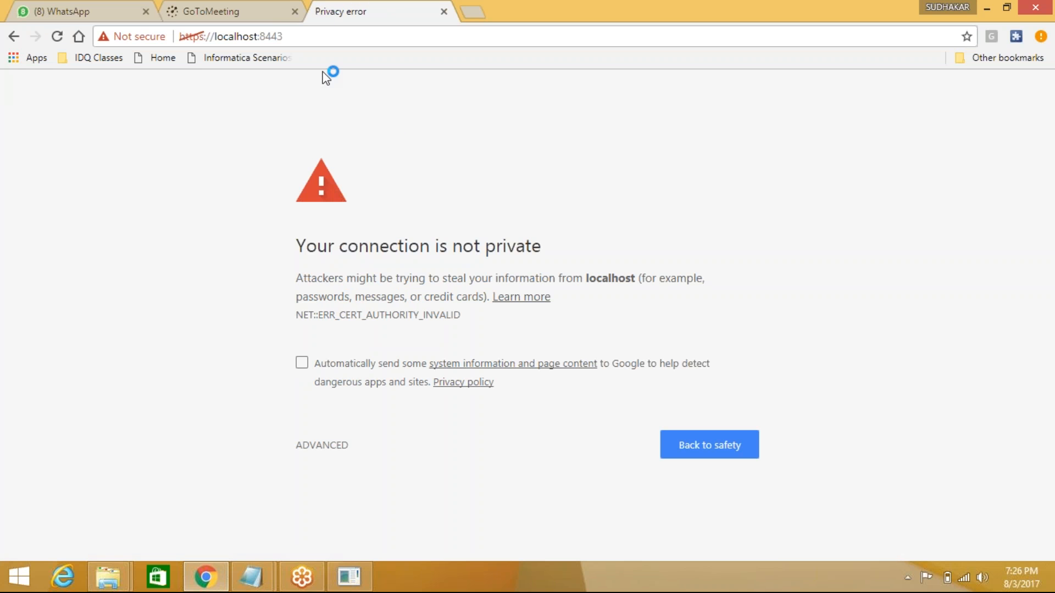
- Get past the certificate warning via ADVANCED and 'Proceed to localhost (unsafe)'
{"action": "left_click", "coordinate": [309, 450]}
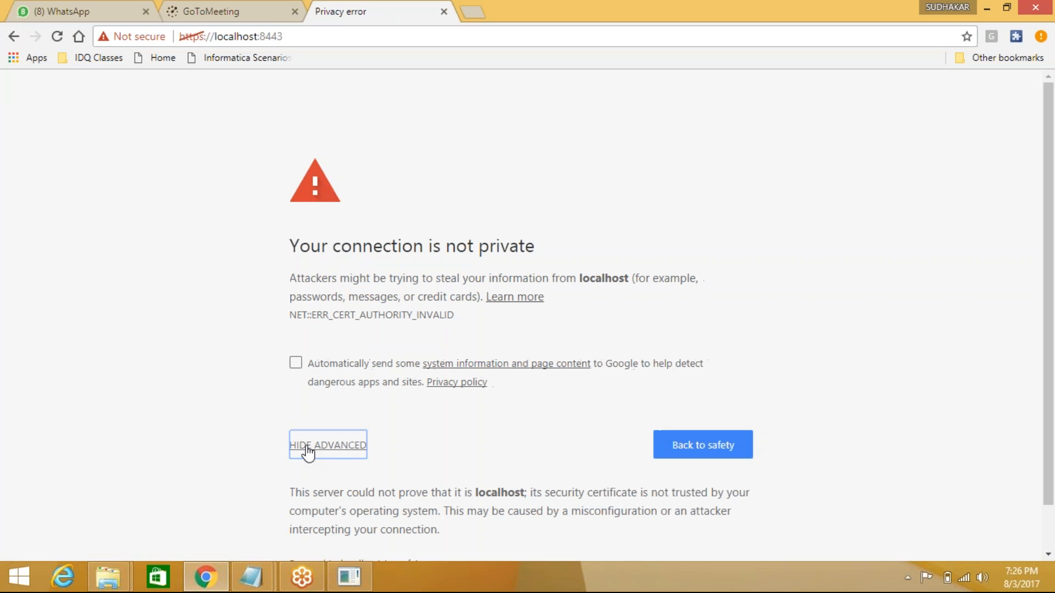
{"action": "scroll", "coordinate": [393, 440], "scroll_direction": "down", "scroll_amount": 1}
{"action": "left_click", "coordinate": [351, 514]}
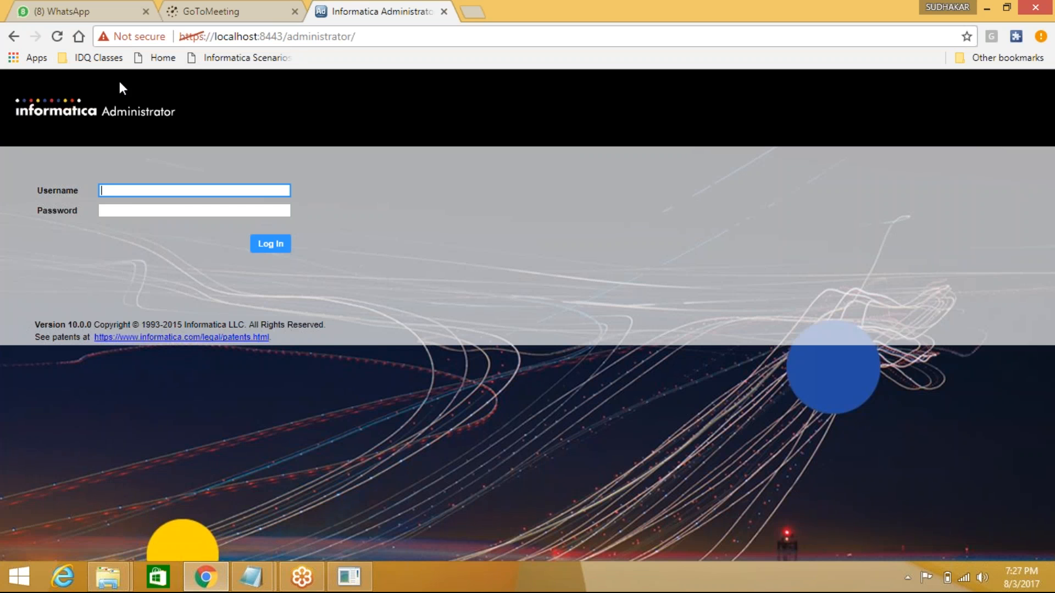
- Reload the localhost console address and log in as Administrator with the account password
{"action": "left_click", "coordinate": [367, 34]}
{"action": "type", "text": "loca"}
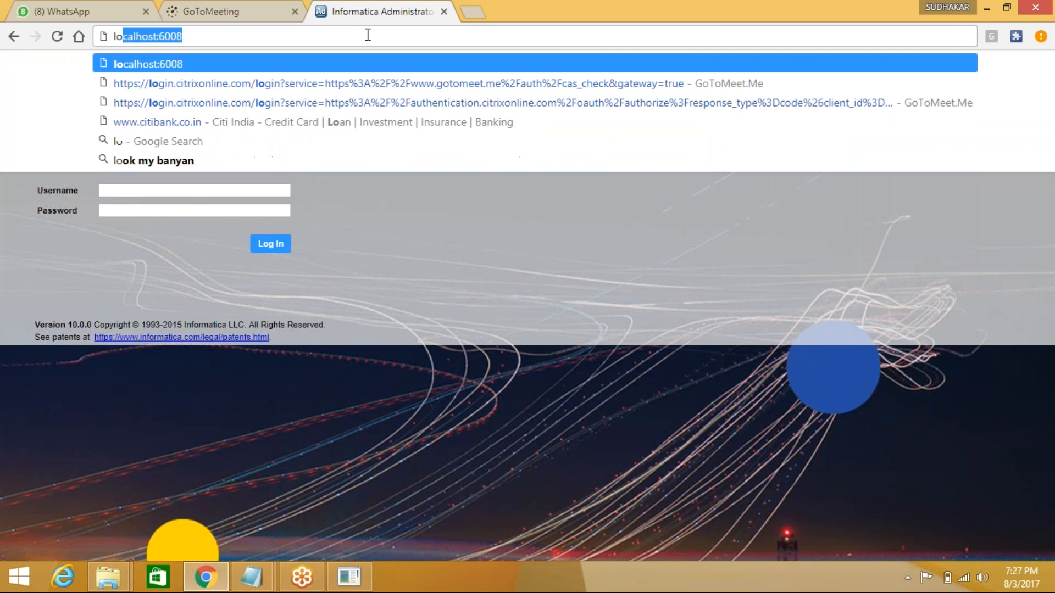
{"action": "left_click", "coordinate": [198, 62]}
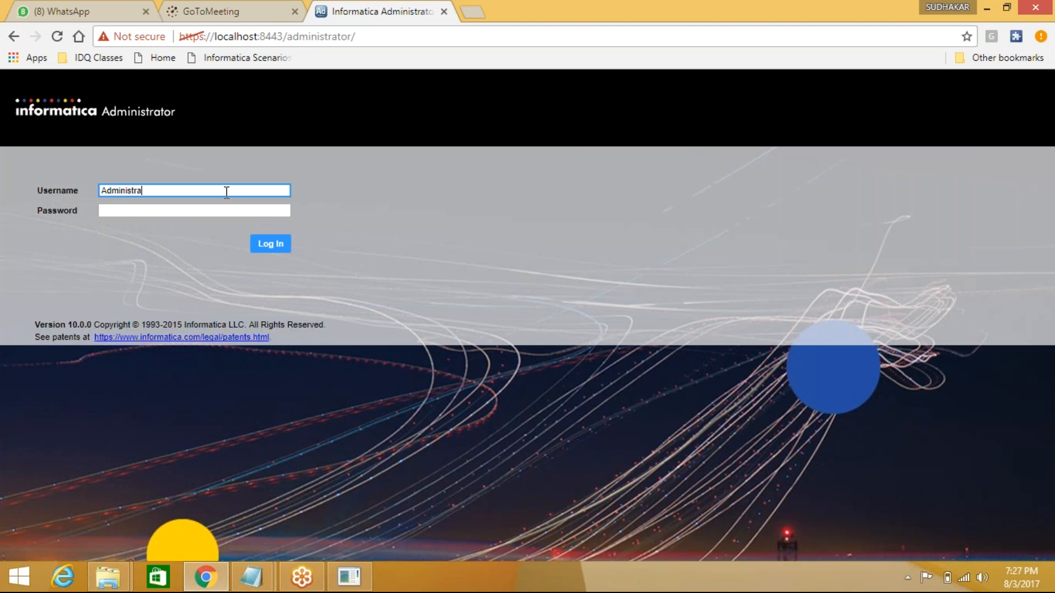
{"action": "key", "text": "Tab"}
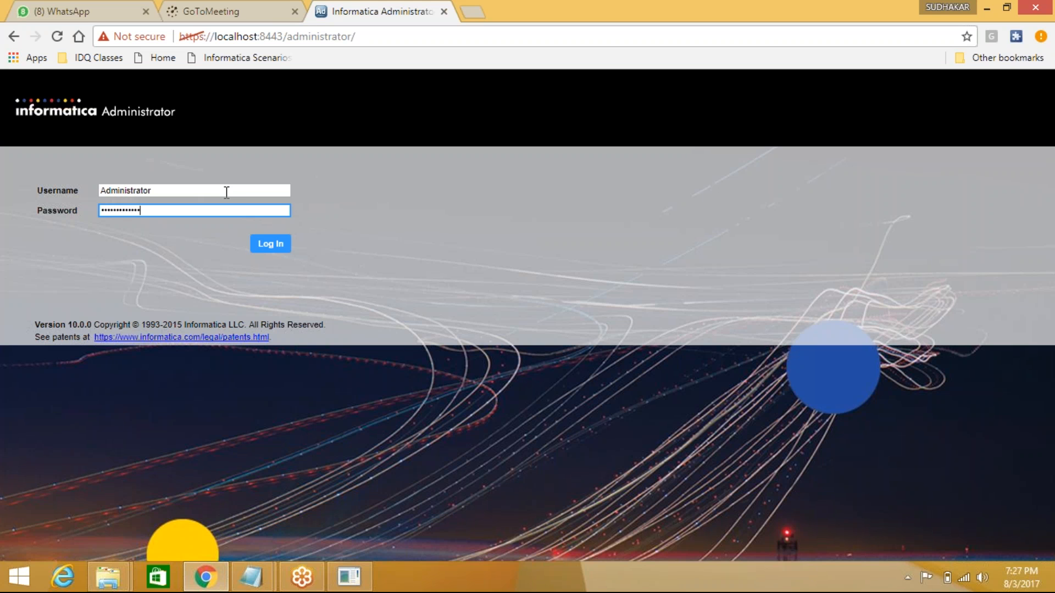
{"action": "left_click", "coordinate": [272, 245]}
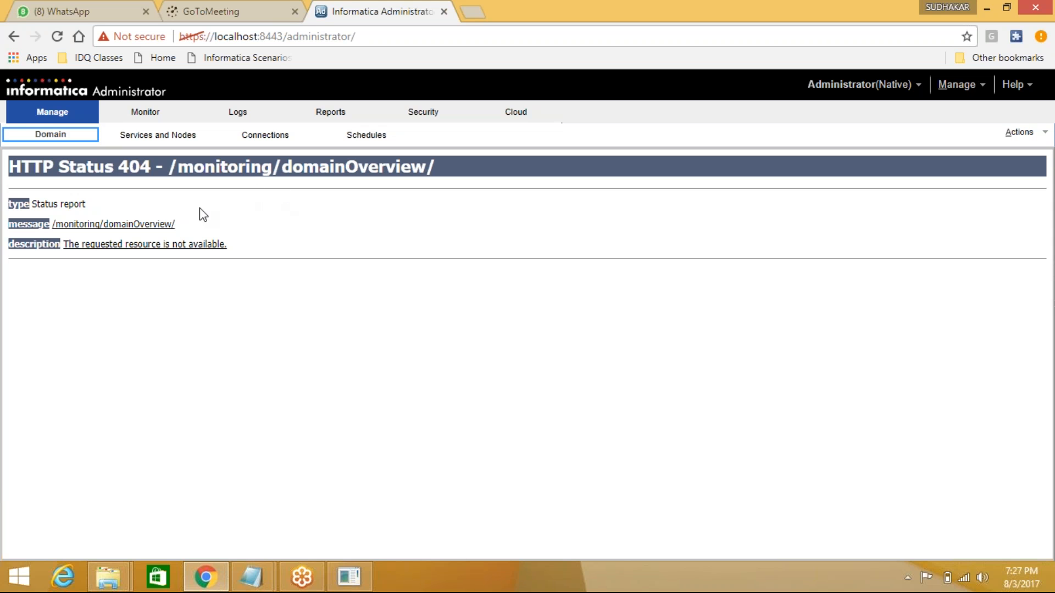
- Switch from the 404 Domain page to Services and Nodes and select Domain in the Navigator
{"action": "left_click", "coordinate": [149, 136]}
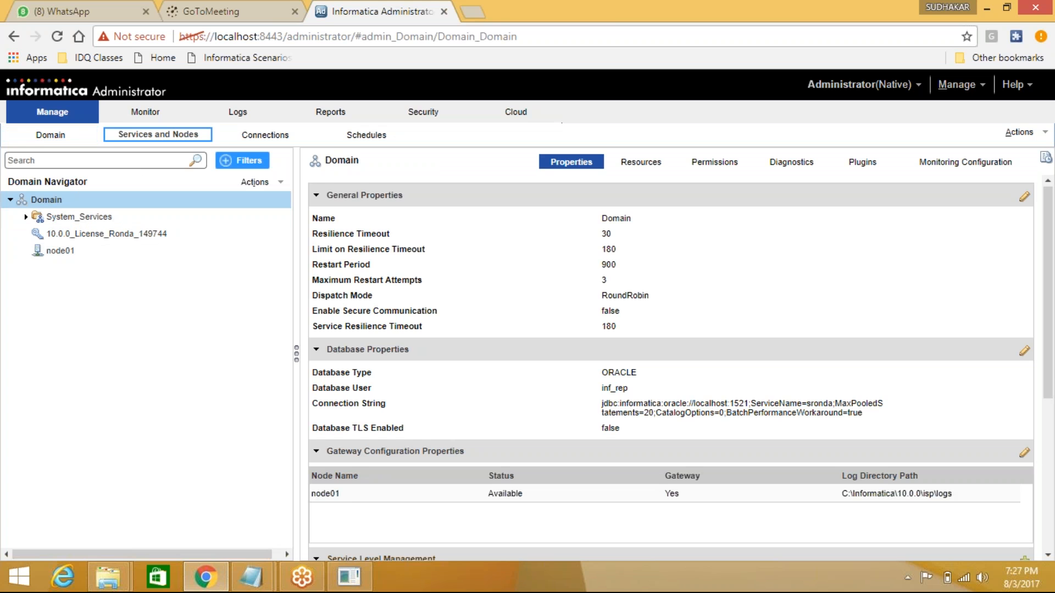
{"action": "left_click", "coordinate": [50, 135]}
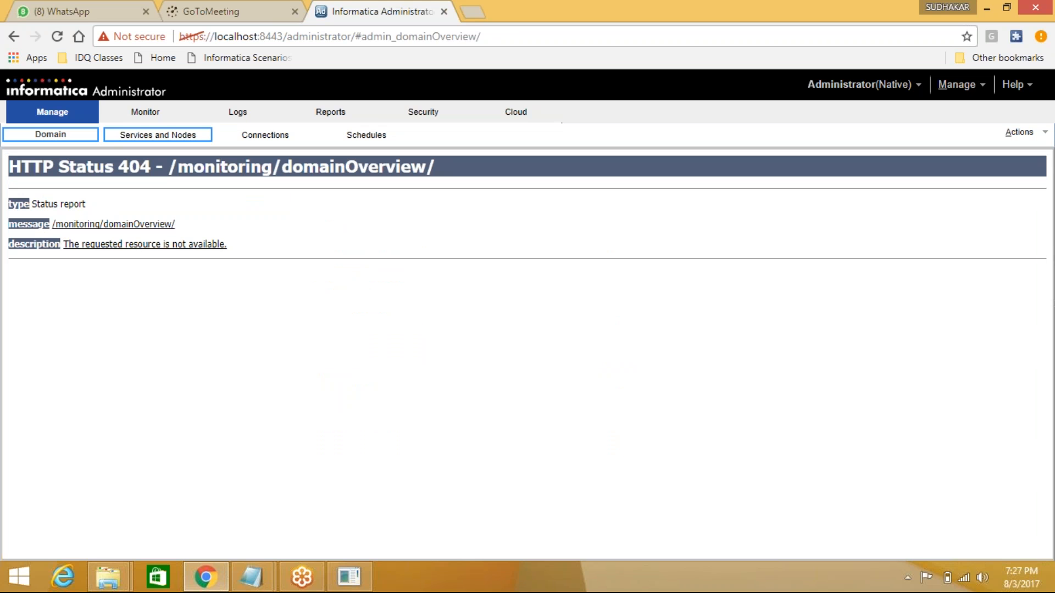
{"action": "left_click", "coordinate": [157, 134]}
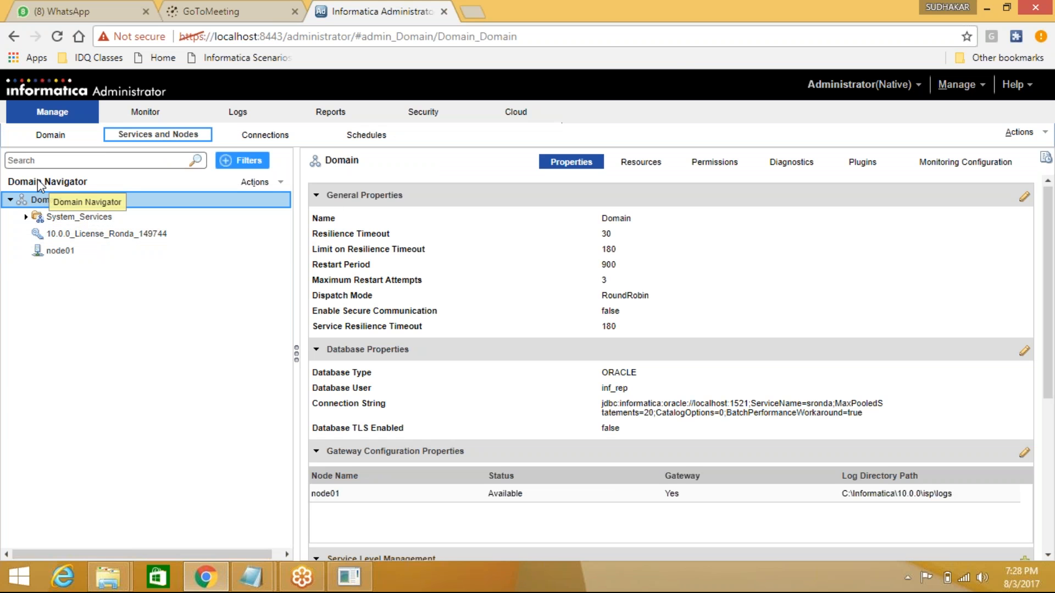
{"action": "left_click", "coordinate": [51, 135]}
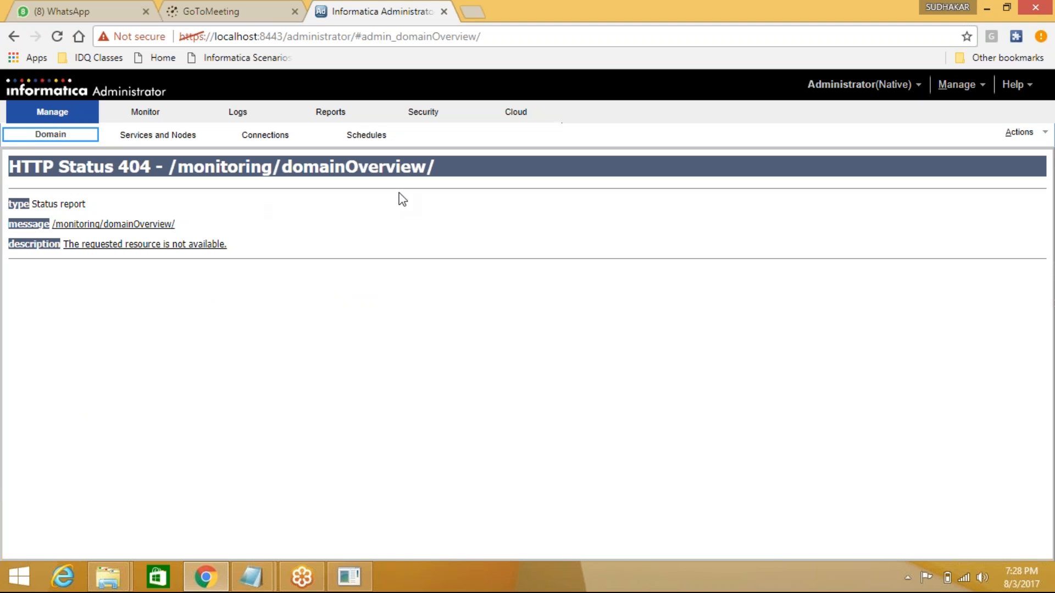
{"action": "left_click", "coordinate": [112, 137]}
{"action": "left_click", "coordinate": [176, 139]}
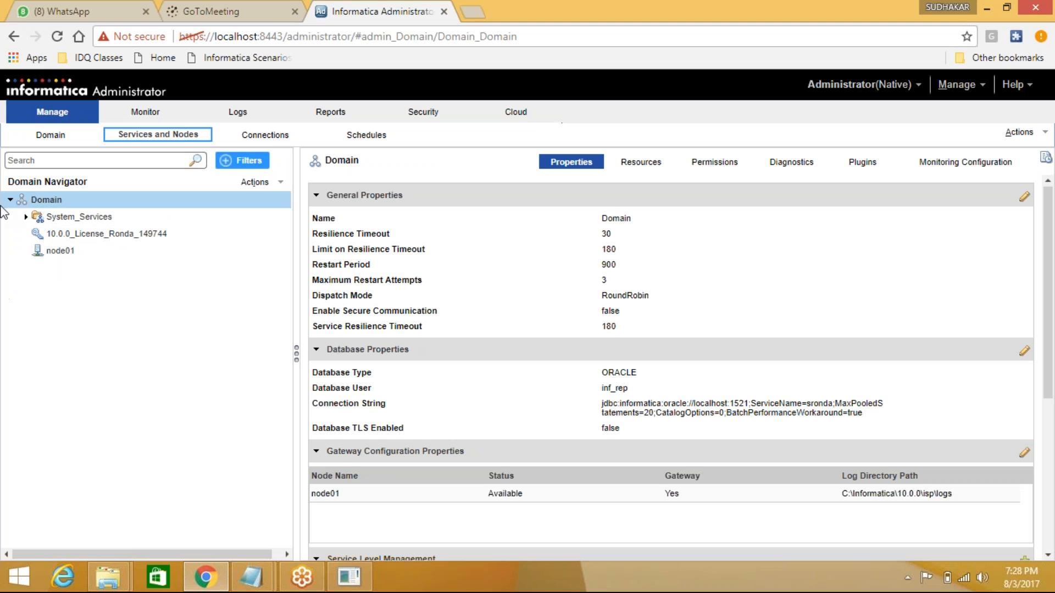
{"action": "left_click", "coordinate": [59, 202]}
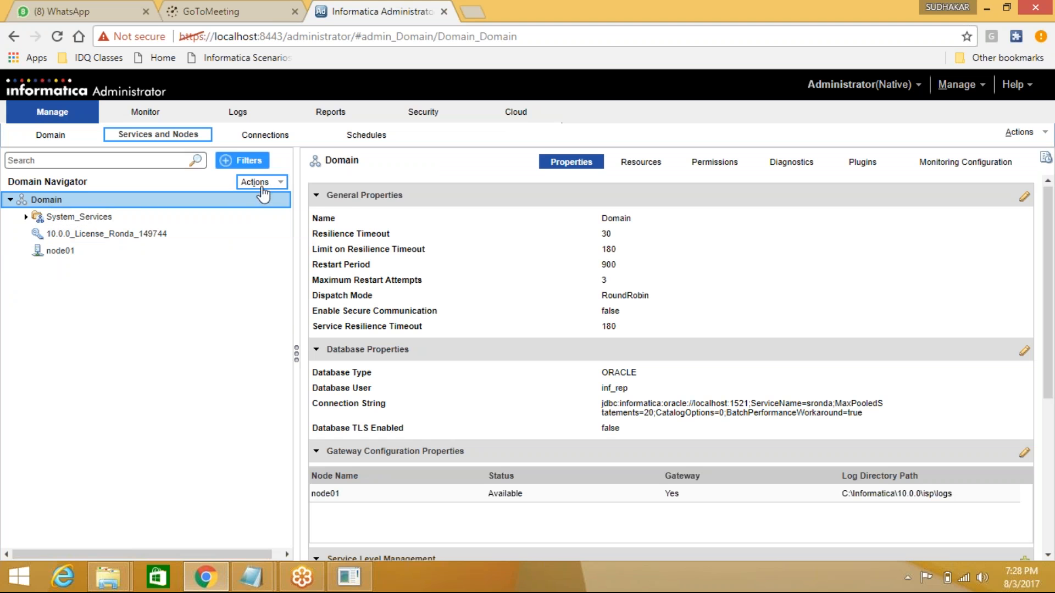
- Via Actions > New, define PowerCenter Repository Service inf_rep with the available license and Primary Node node01
{"action": "left_click", "coordinate": [280, 186]}
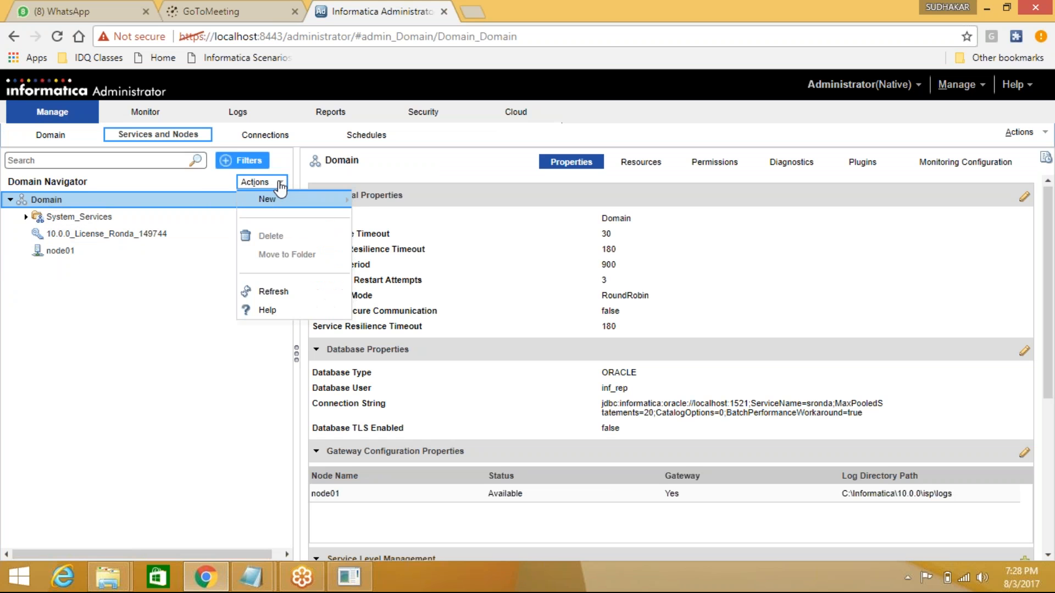
{"action": "mouse_move", "coordinate": [282, 199]}
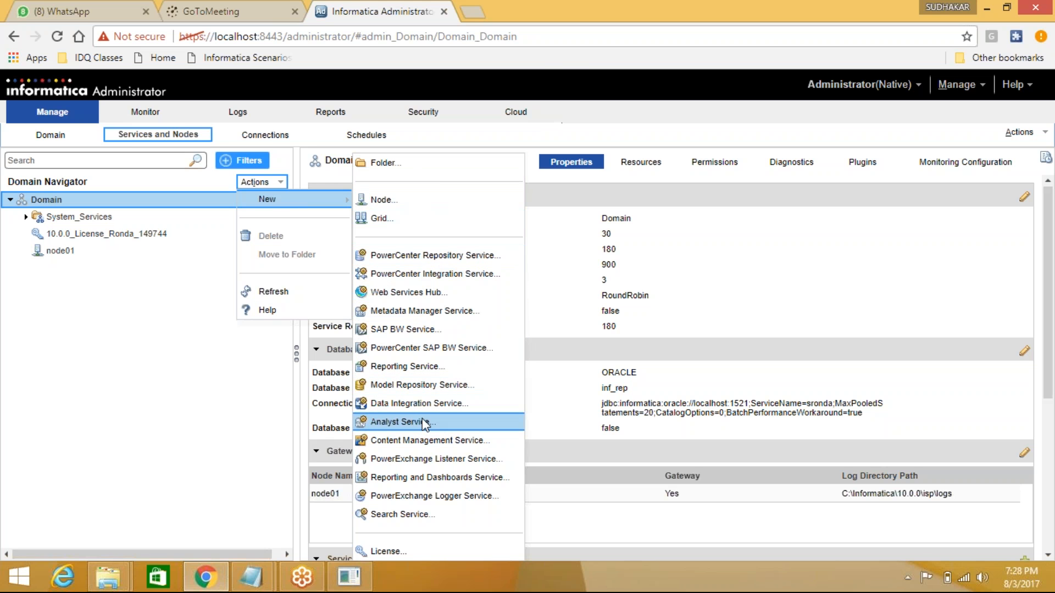
{"action": "left_click", "coordinate": [490, 260]}
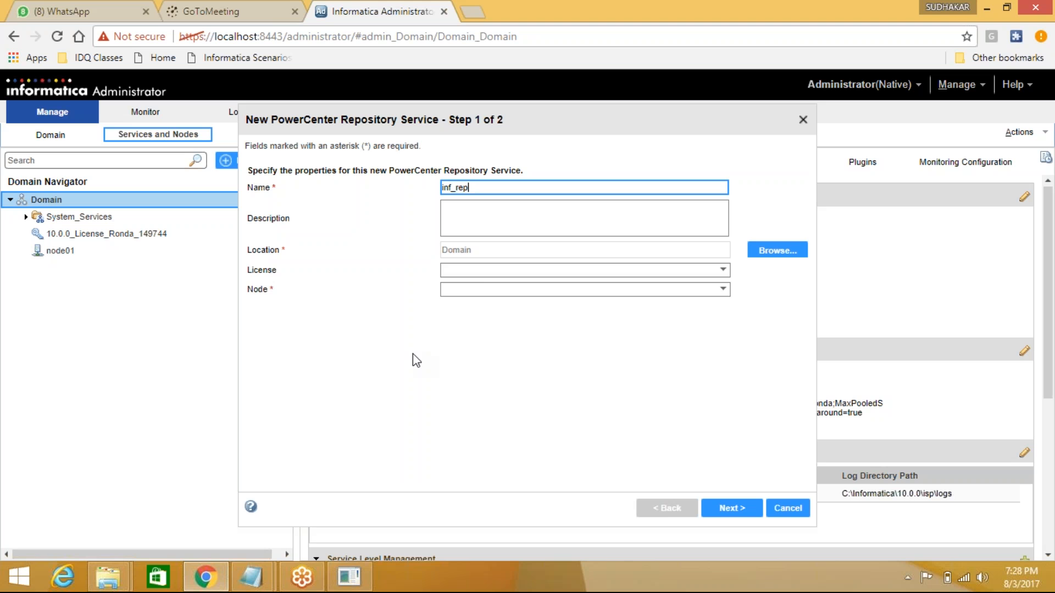
{"action": "left_click", "coordinate": [492, 273]}
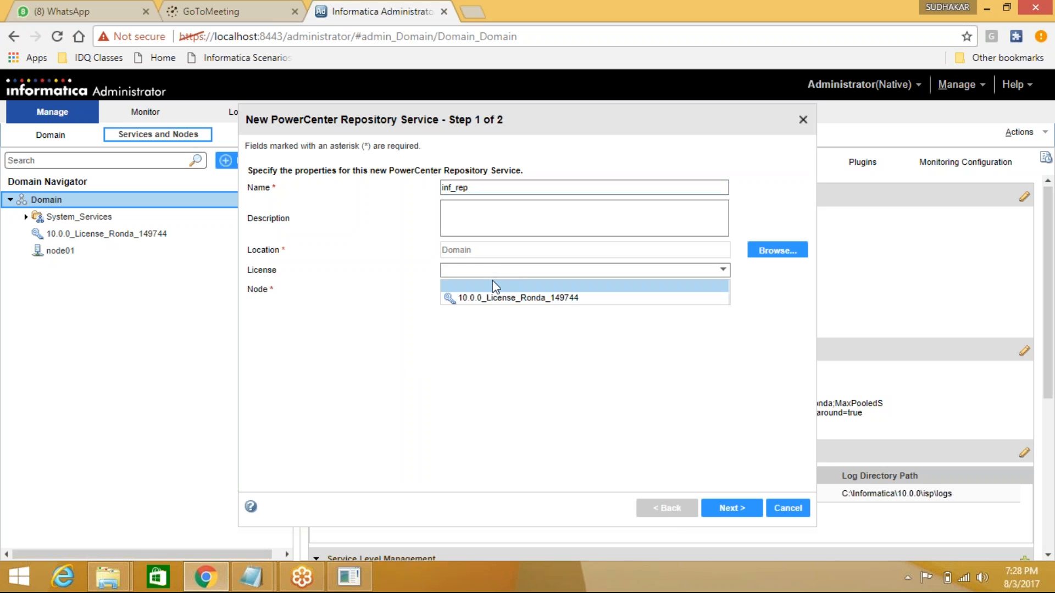
{"action": "left_click", "coordinate": [492, 300]}
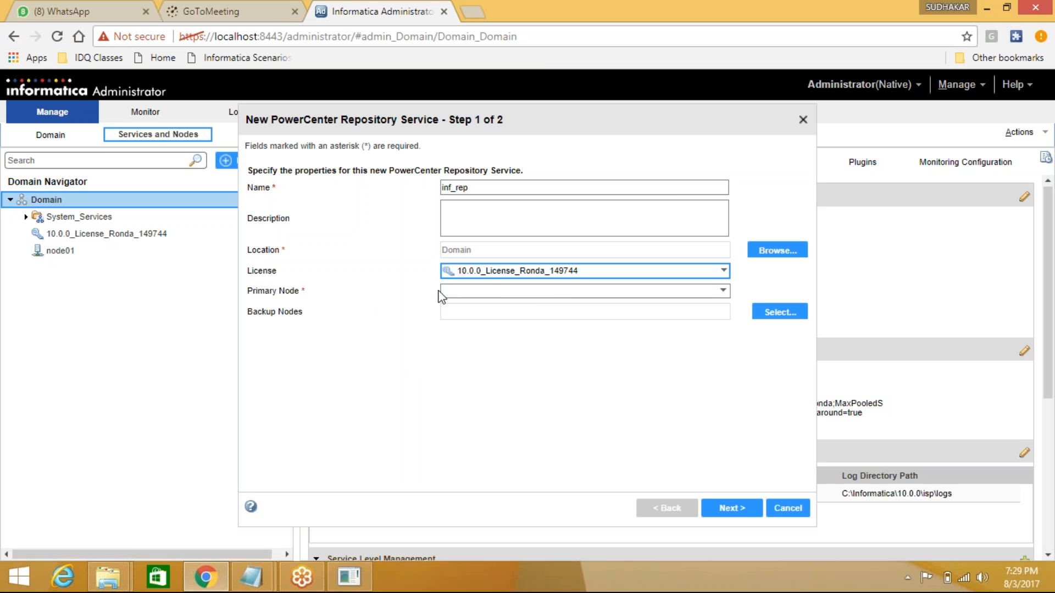
{"action": "left_click", "coordinate": [502, 290]}
{"action": "left_click", "coordinate": [497, 308]}
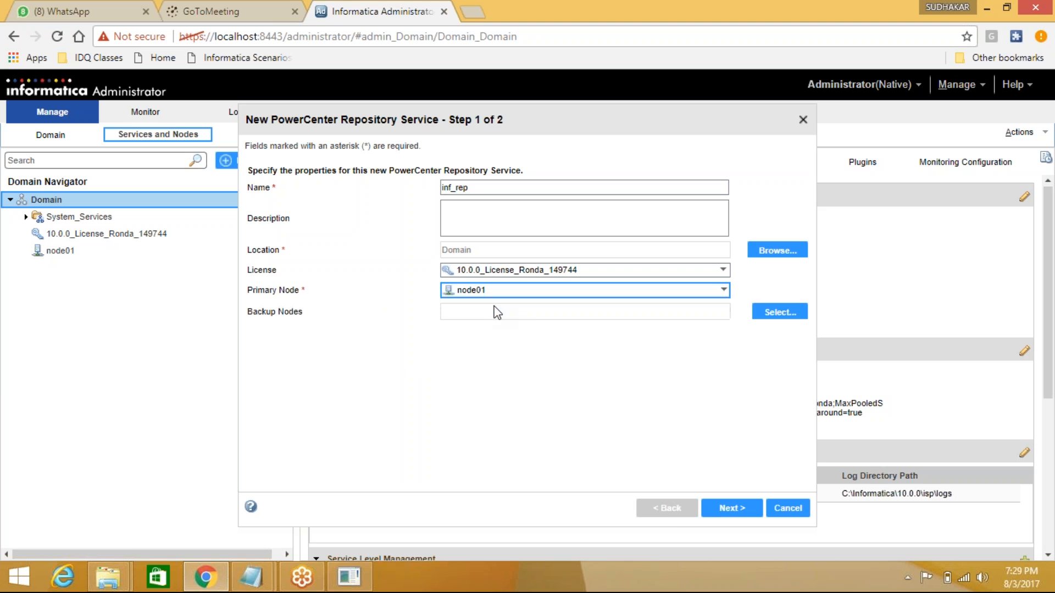
{"action": "left_click", "coordinate": [743, 510]}
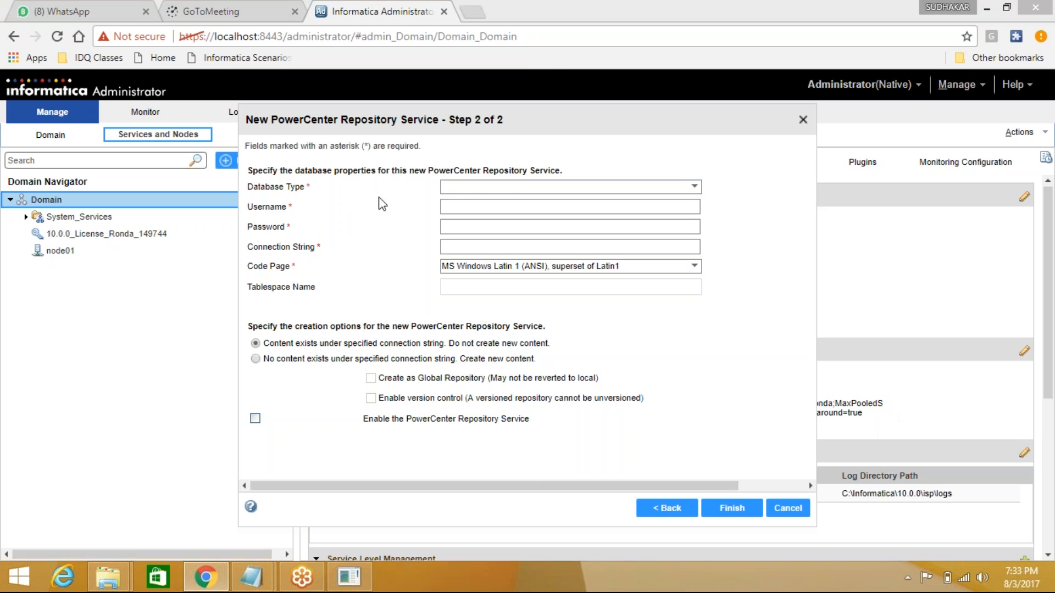
- Set the database type to Oracle with username inf_rep, the account password and the connection string
{"action": "left_click", "coordinate": [479, 187]}
{"action": "left_click", "coordinate": [482, 215]}
{"action": "left_click", "coordinate": [470, 208]}
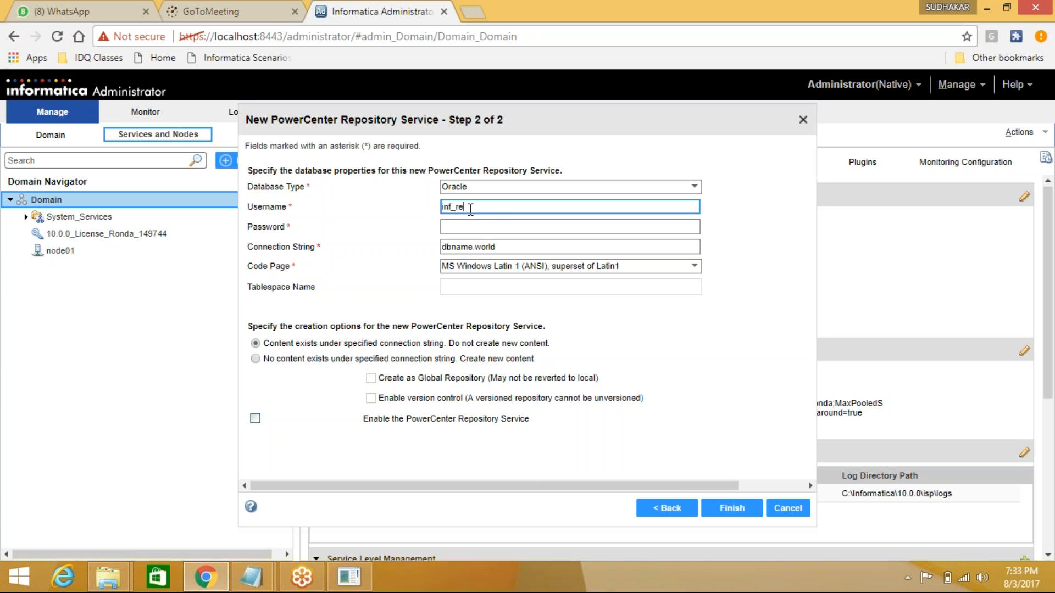
{"action": "double_click", "coordinate": [458, 206]}
{"action": "left_click", "coordinate": [485, 227]}
{"action": "type", "text": "inf_rep"}
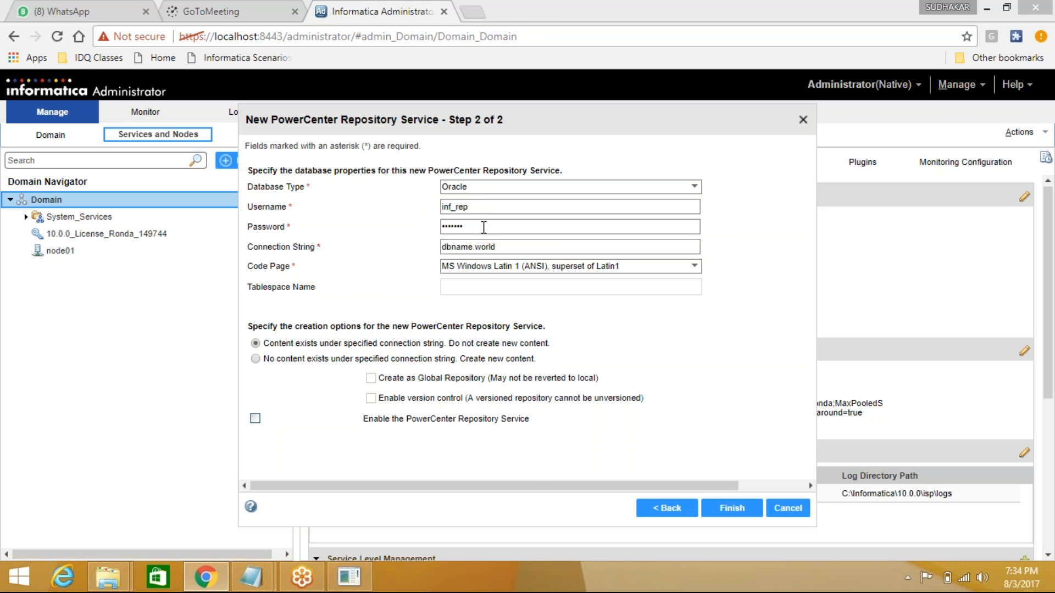
{"action": "left_click", "coordinate": [515, 245]}
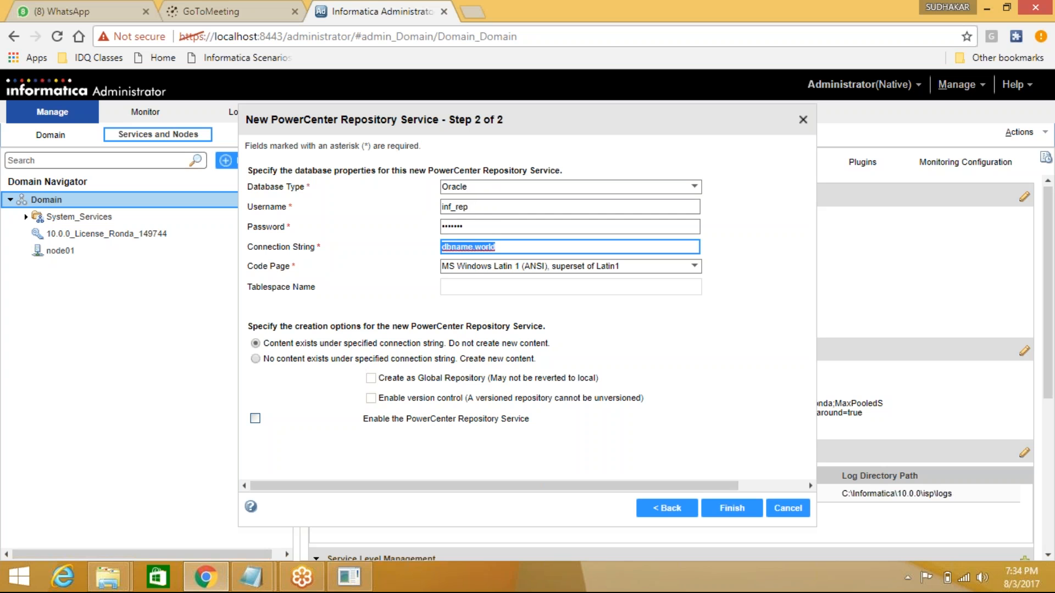
{"action": "type", "text": "sronda"}
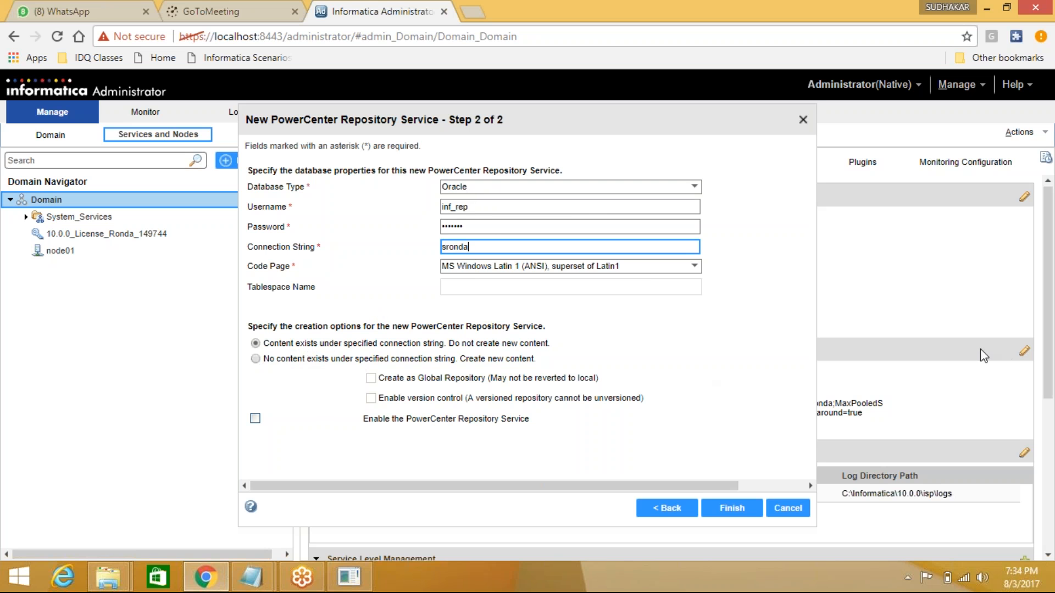
- Select 'No content exists', make it a global repository, and finish creating inf_rep
{"action": "left_click", "coordinate": [256, 359]}
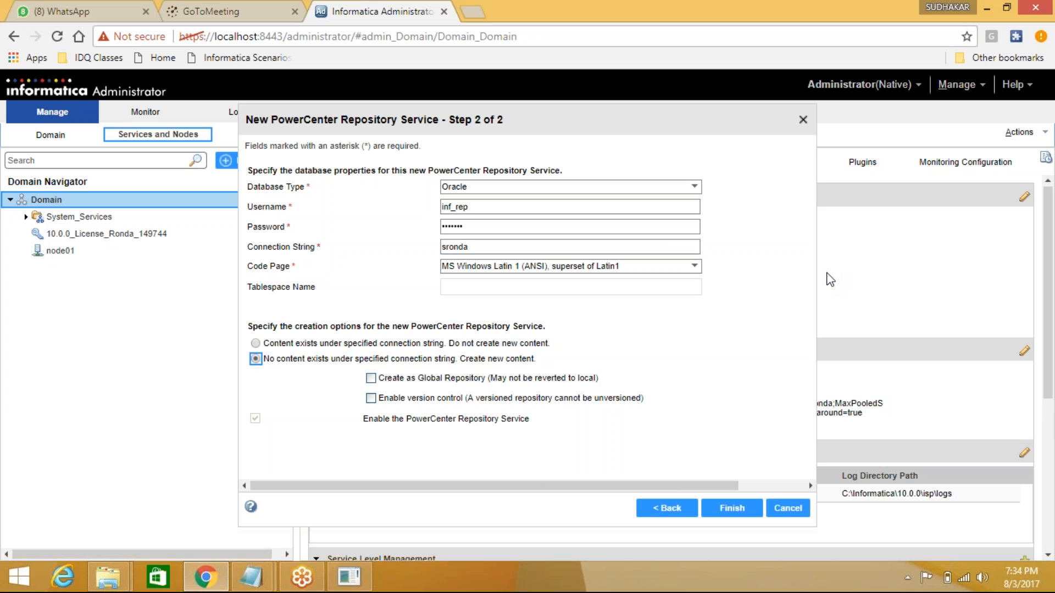
{"action": "left_click", "coordinate": [371, 378]}
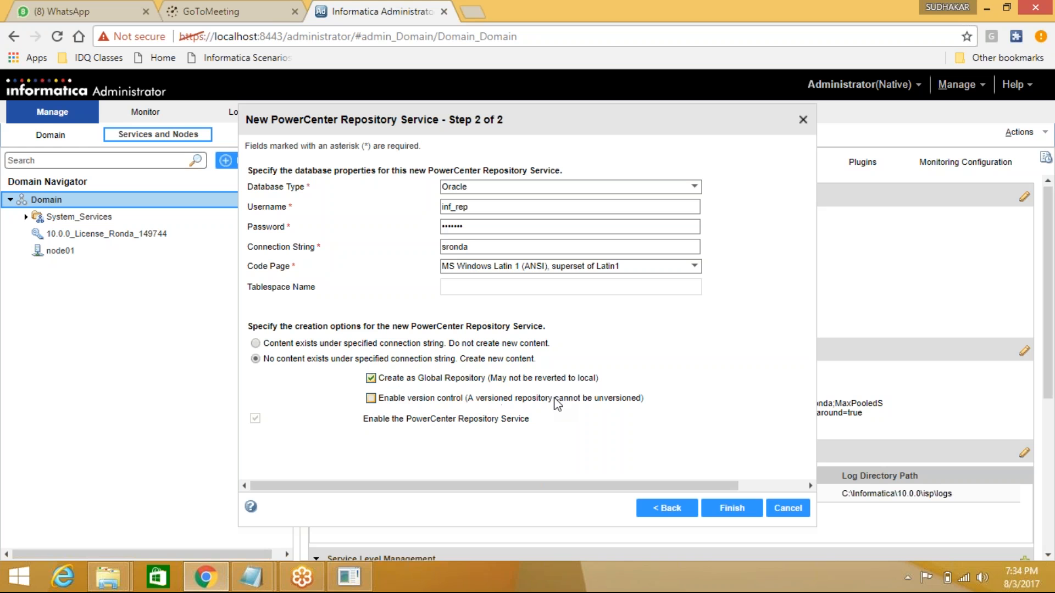
{"action": "left_click", "coordinate": [739, 510]}
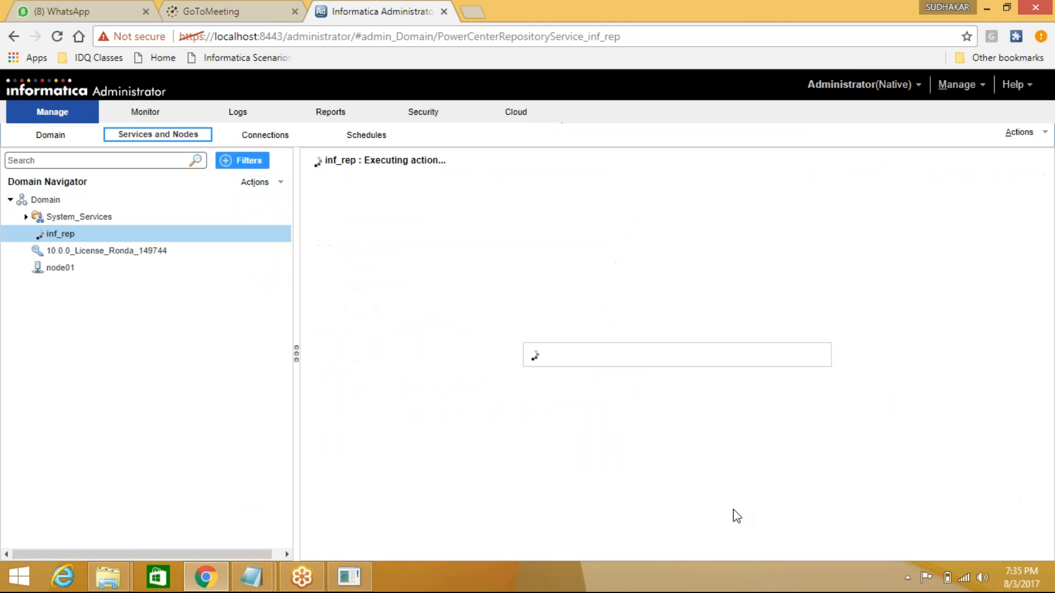
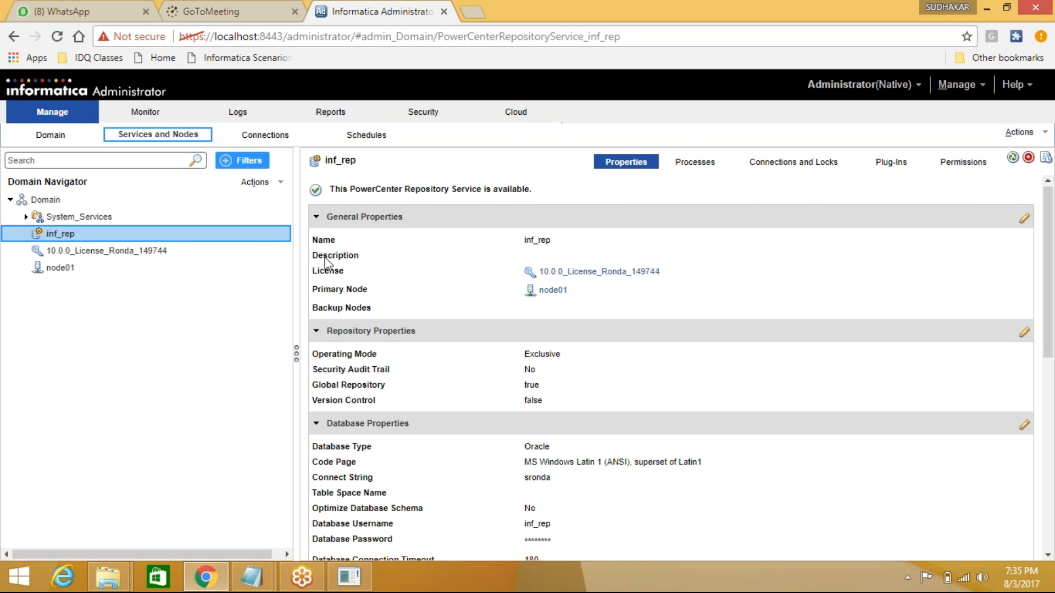
- Change inf_rep's repository operating mode from Exclusive to Normal and save the properties
{"action": "mouse_move", "coordinate": [336, 368]}
{"action": "left_click", "coordinate": [1028, 226]}
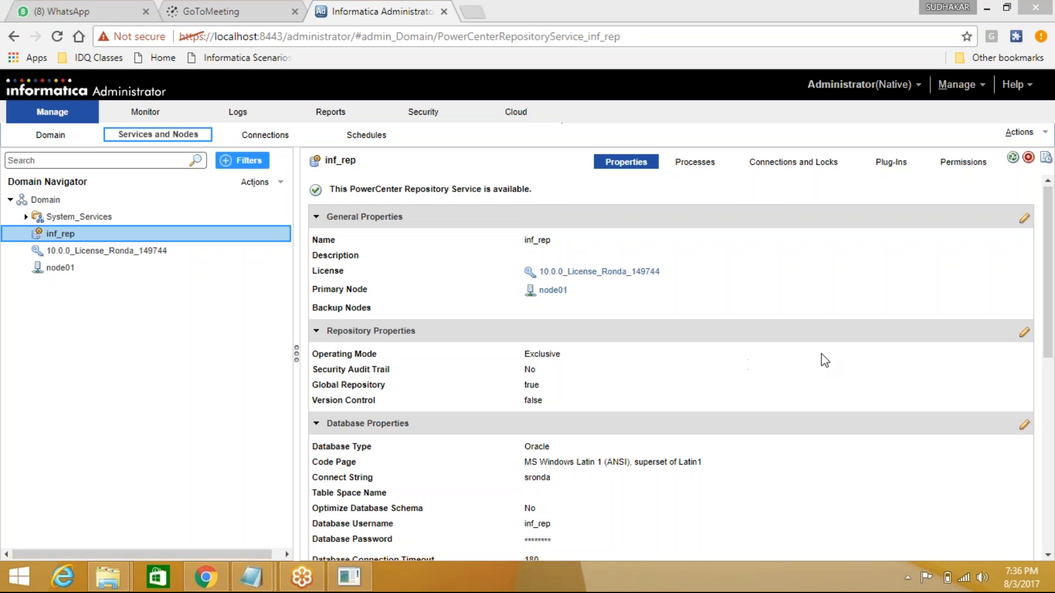
{"action": "left_click", "coordinate": [1026, 333]}
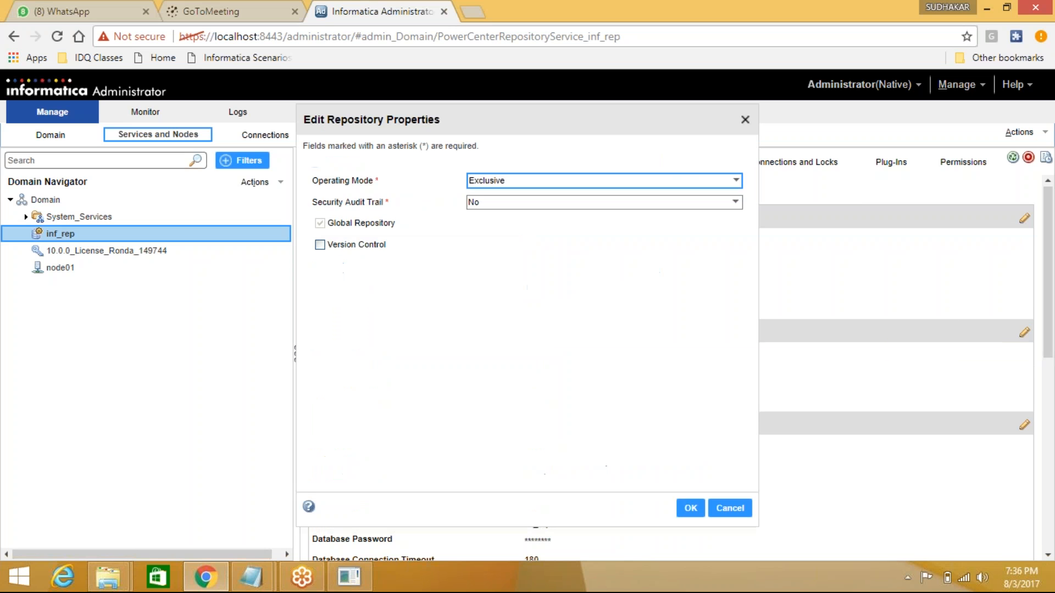
{"action": "left_click", "coordinate": [503, 181]}
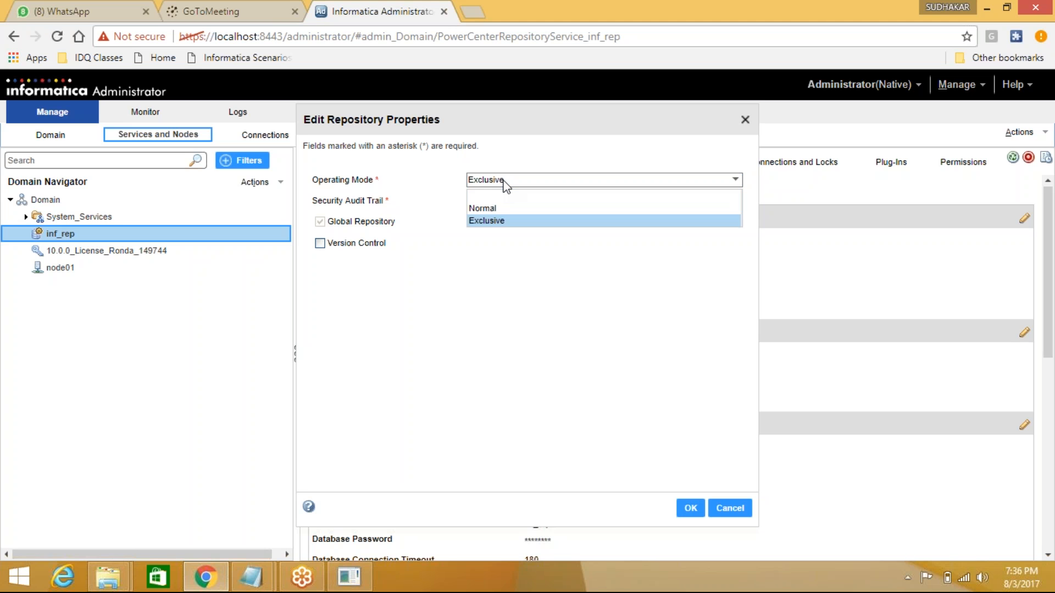
{"action": "left_click", "coordinate": [503, 212]}
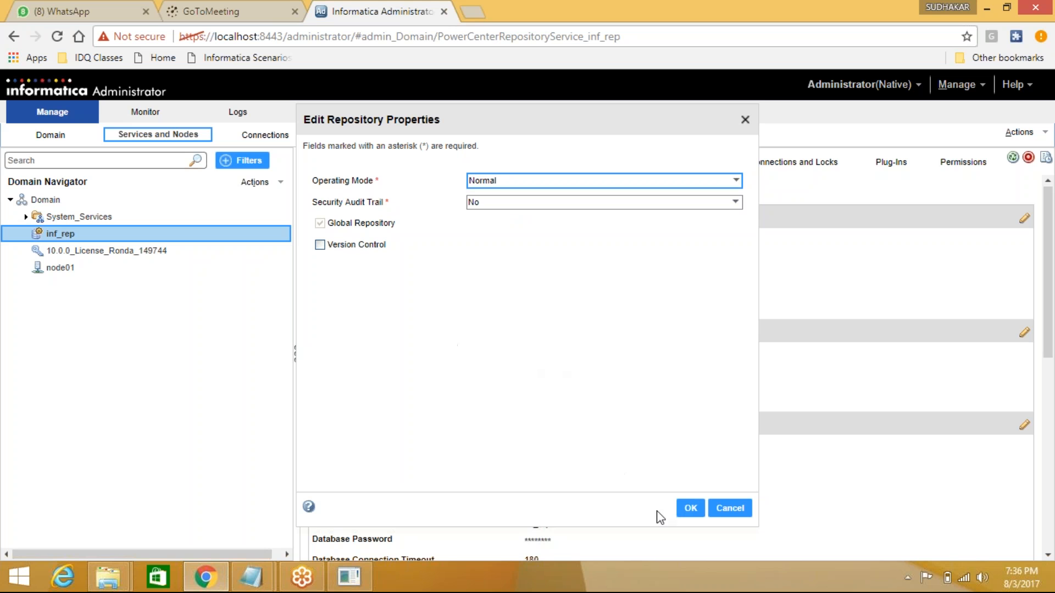
{"action": "left_click", "coordinate": [690, 508]}
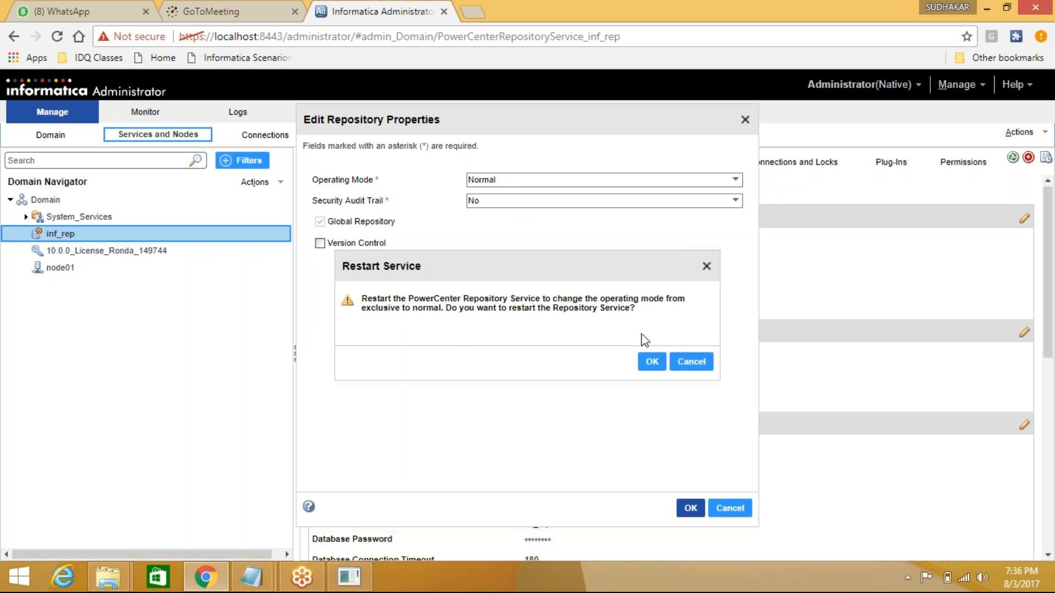
- Confirm the inf_rep restart, then return to Services and Nodes to verify it is available
{"action": "left_click", "coordinate": [652, 362]}
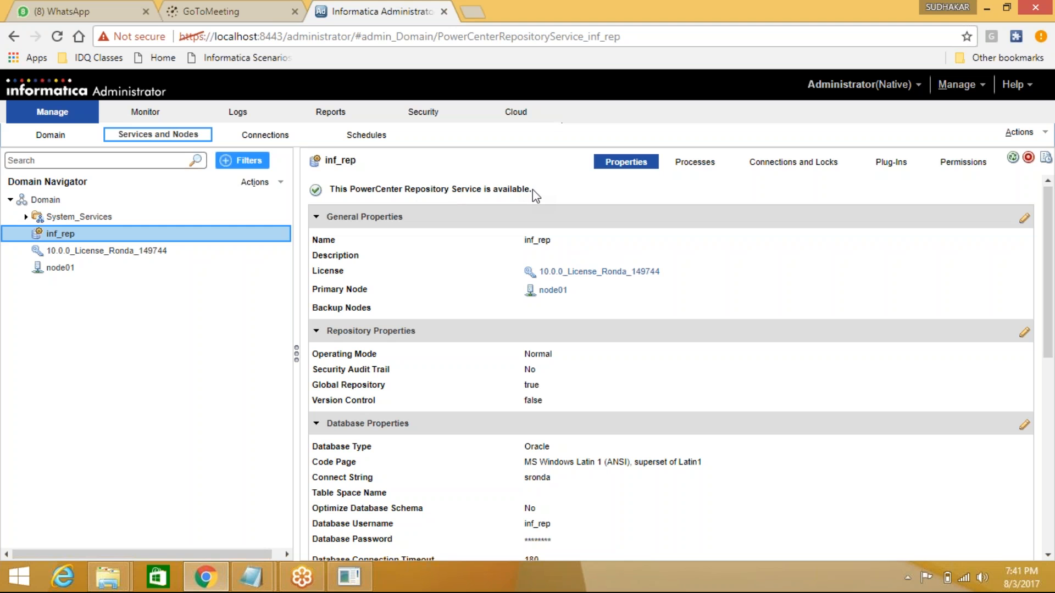
{"action": "left_click", "coordinate": [51, 135]}
{"action": "left_click", "coordinate": [132, 134]}
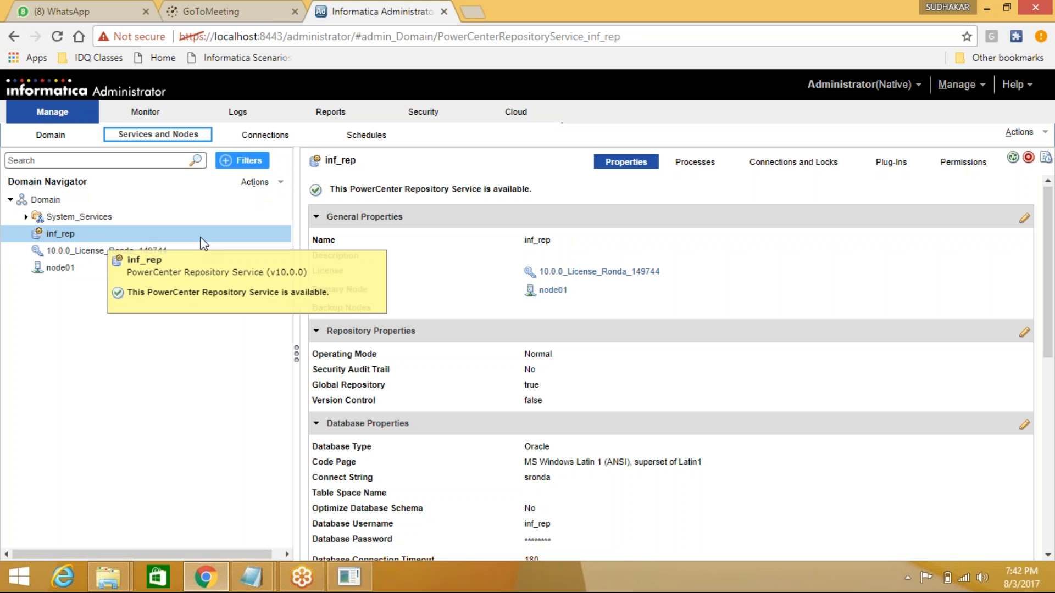
- Select the Domain and start a new PowerCenter Integration Service from Actions > New
{"action": "left_click", "coordinate": [281, 184]}
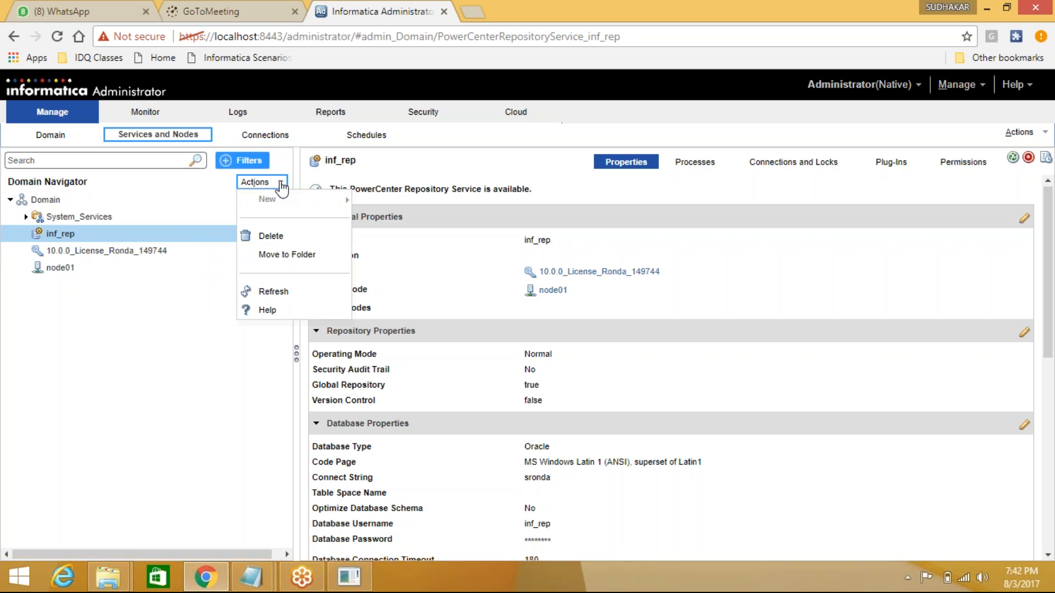
{"action": "left_click", "coordinate": [165, 372]}
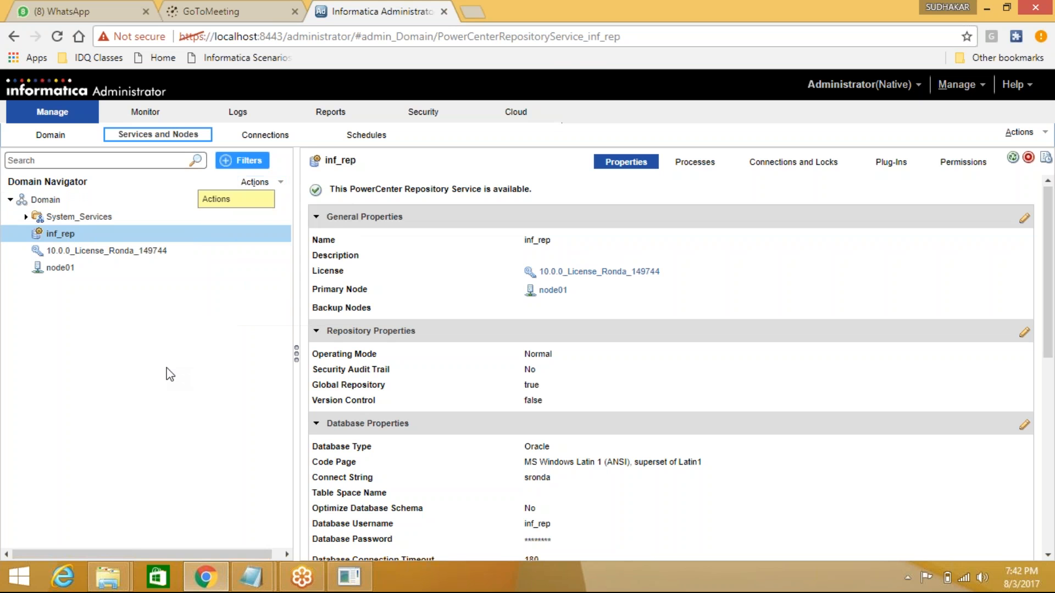
{"action": "left_click", "coordinate": [58, 203]}
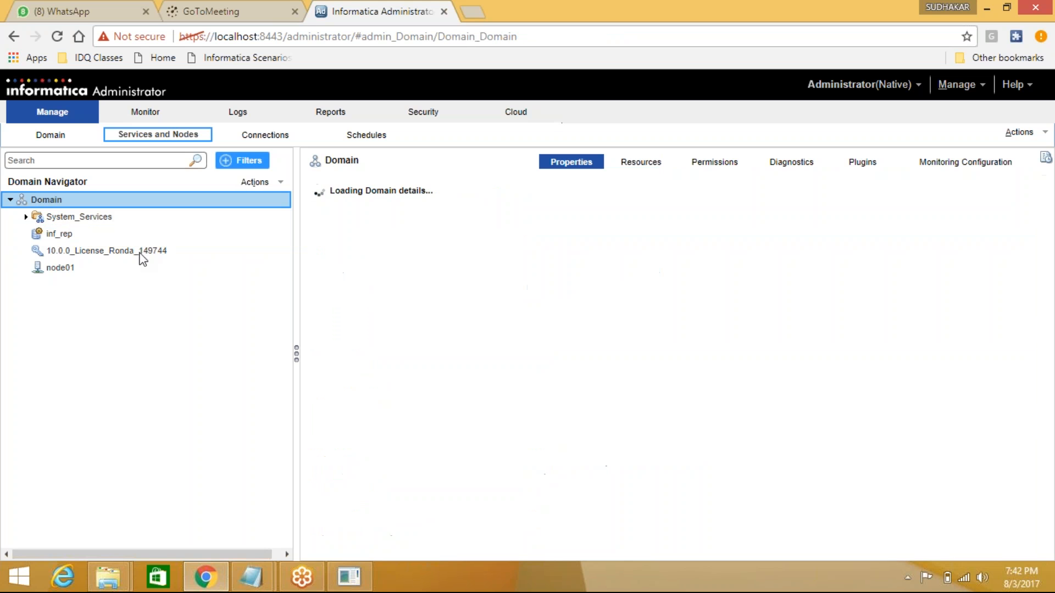
{"action": "left_click", "coordinate": [267, 184]}
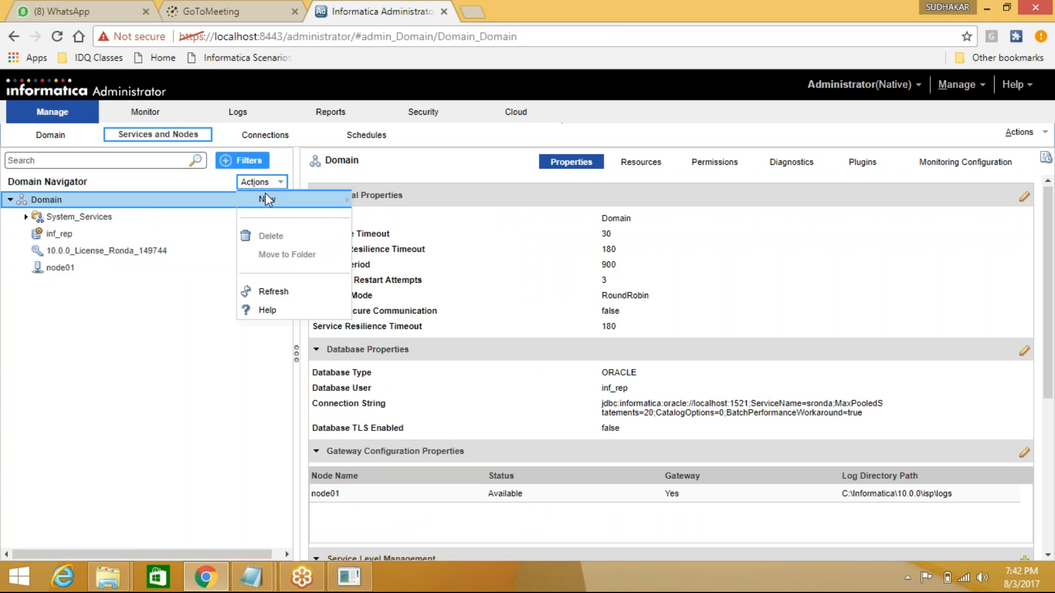
{"action": "mouse_move", "coordinate": [266, 200]}
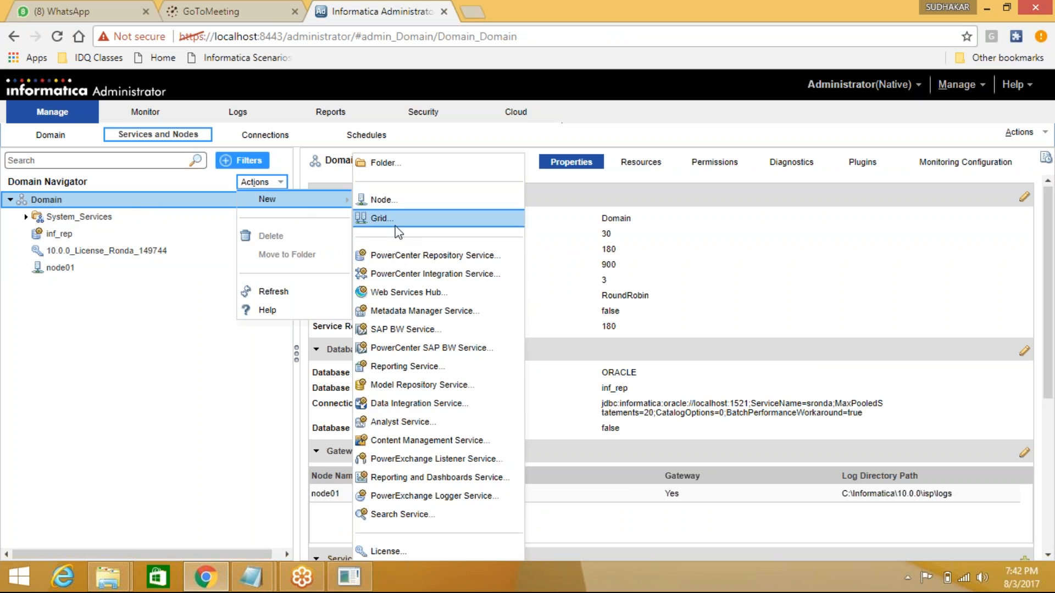
{"action": "left_click", "coordinate": [496, 275]}
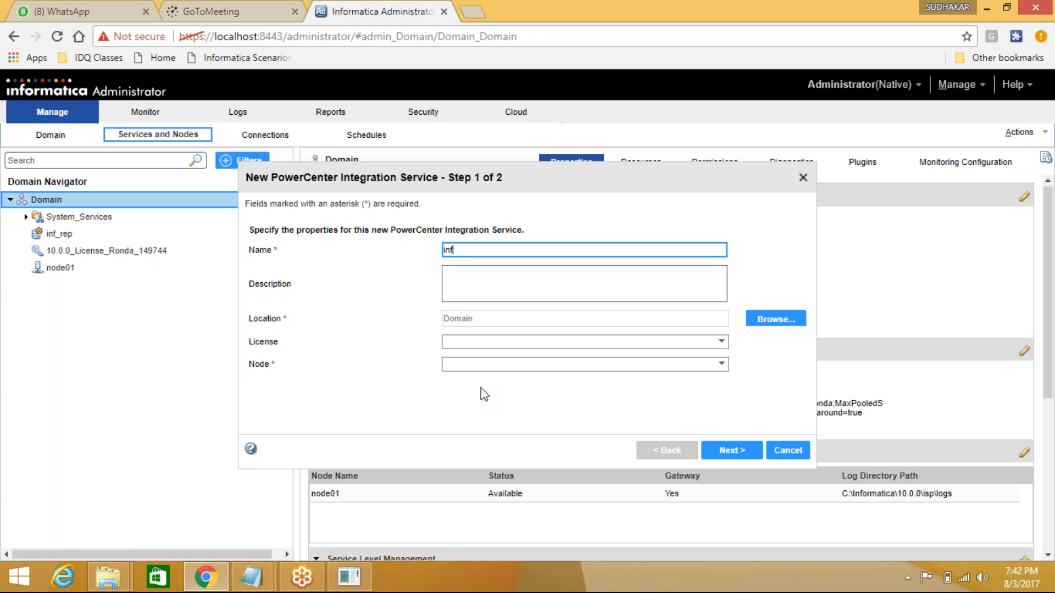
- Name the service inf_int with the 10.0.0 license and primary node node01, then continue
{"action": "type", "text": "in"}
{"action": "left_click", "coordinate": [485, 345]}
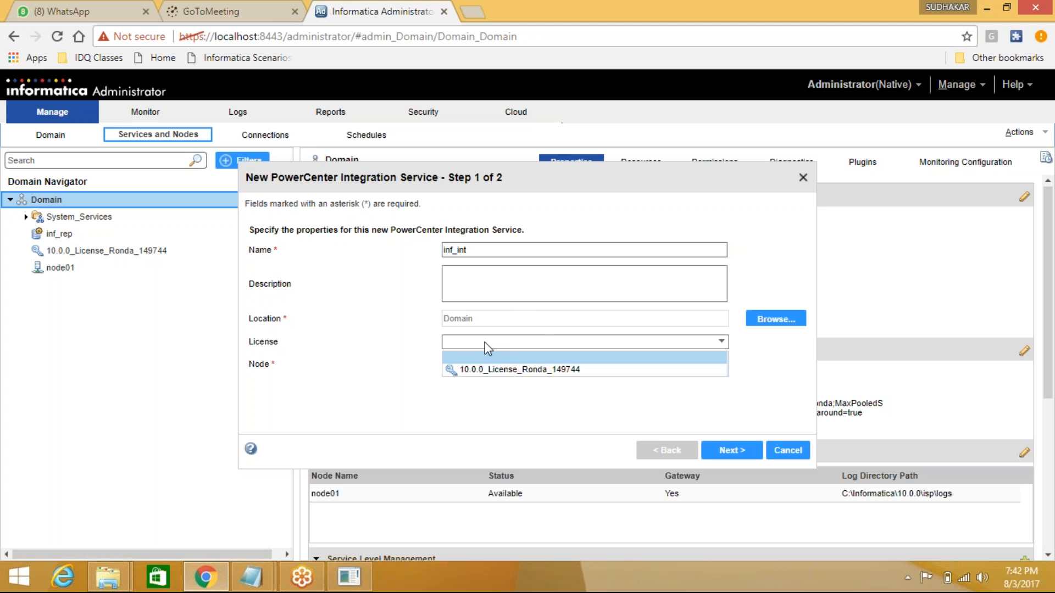
{"action": "left_click", "coordinate": [487, 372]}
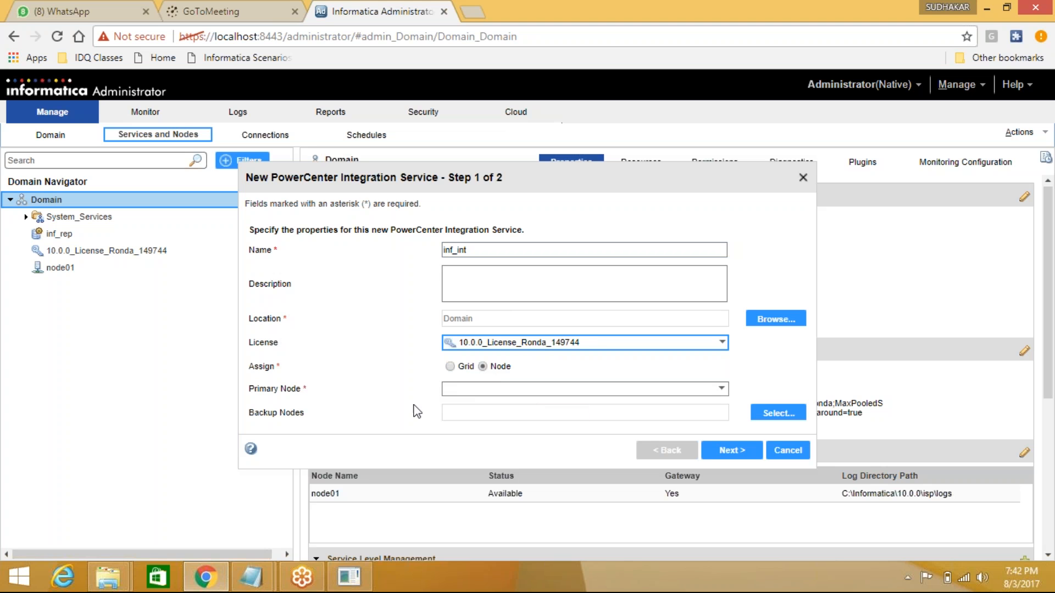
{"action": "left_click", "coordinate": [482, 391]}
{"action": "left_click", "coordinate": [479, 415]}
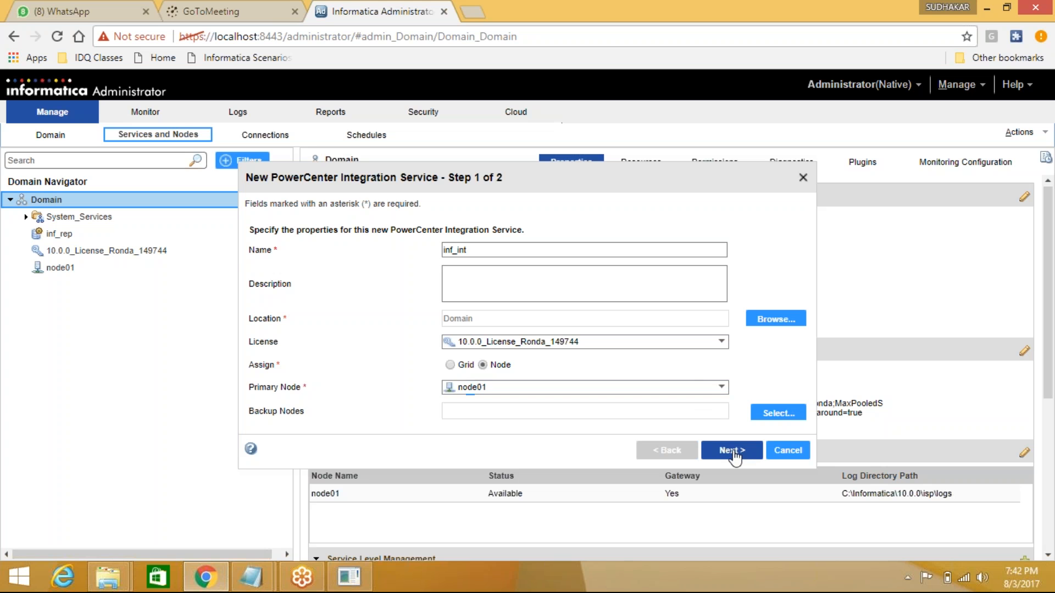
{"action": "left_click", "coordinate": [733, 451]}
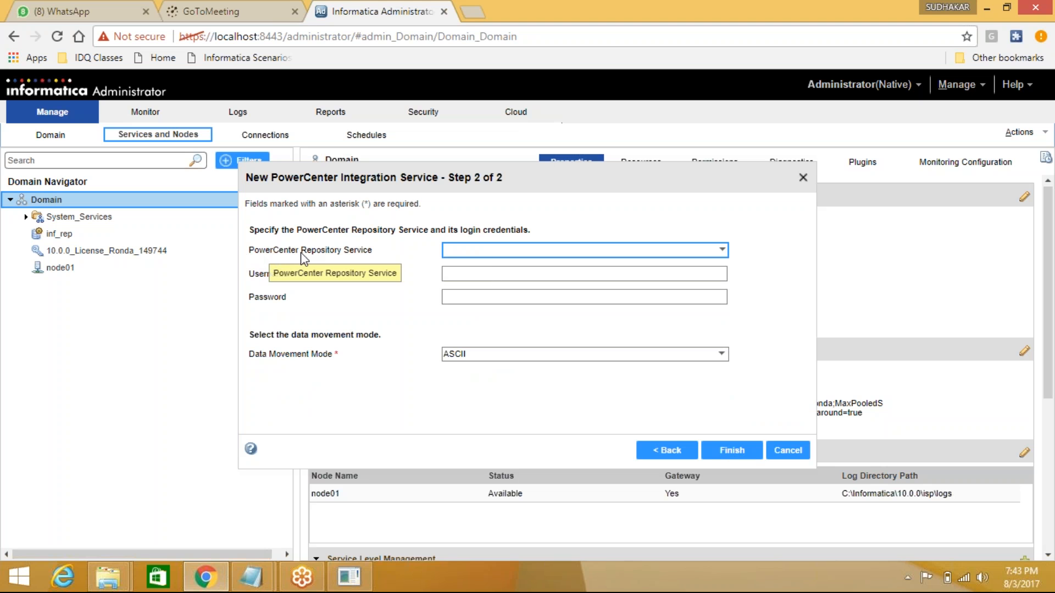
- Link the integration service to inf_rep using the Administrator username and its password
{"action": "left_click", "coordinate": [475, 256]}
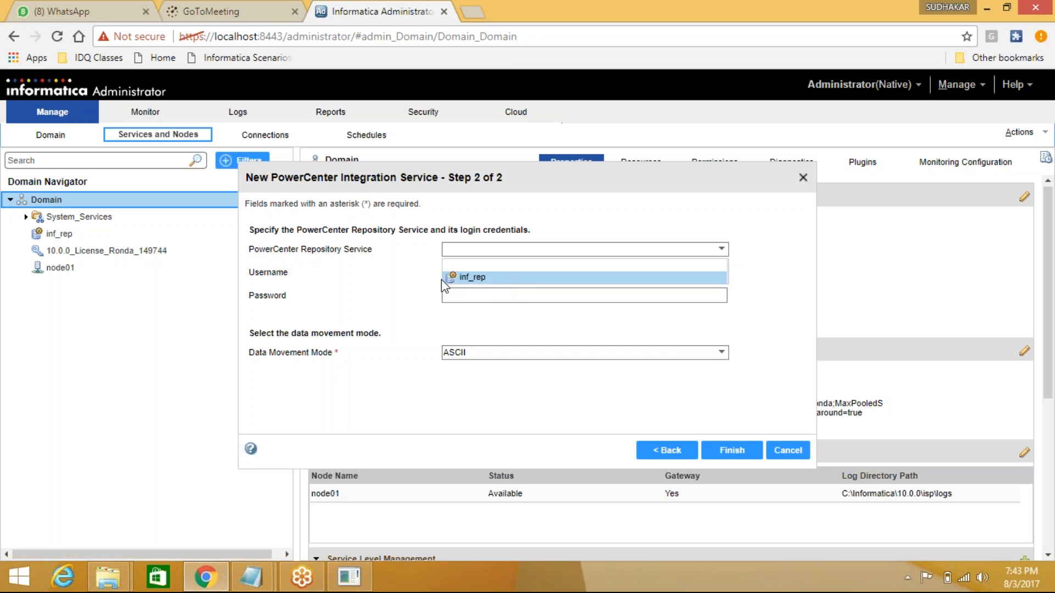
{"action": "left_click", "coordinate": [490, 280]}
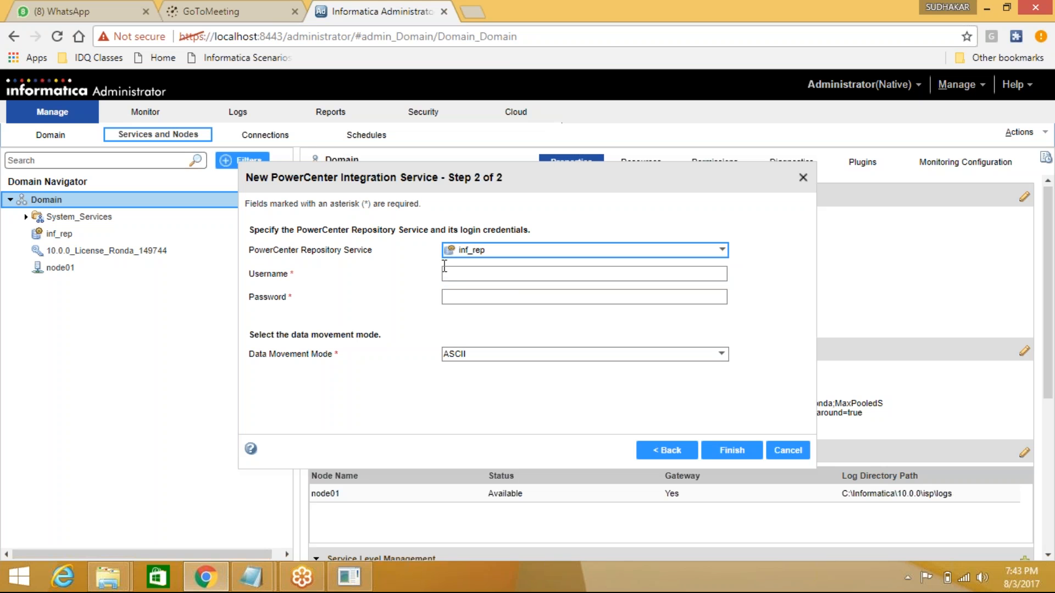
{"action": "left_click", "coordinate": [472, 274]}
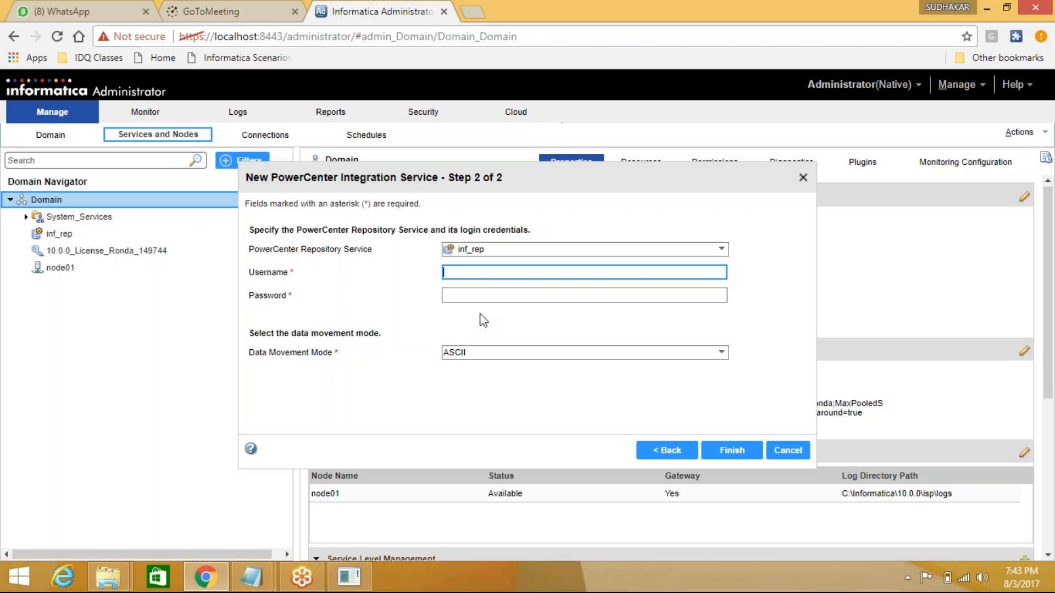
{"action": "type", "text": "A"}
{"action": "type", "text": "dministrator"}
{"action": "key", "text": "Tab"}
{"action": "type", "text": "Ad"}
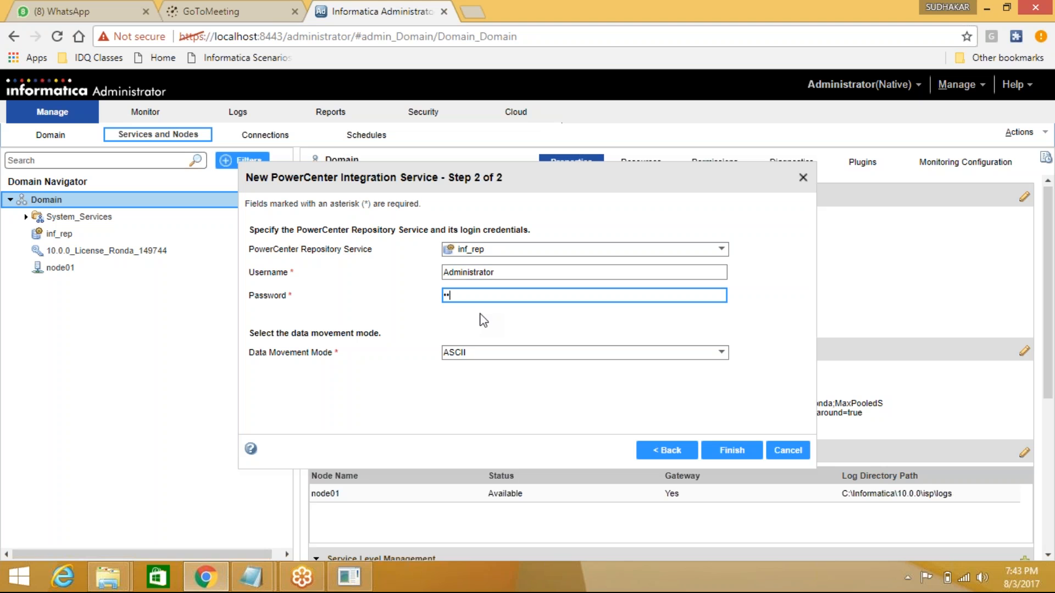
{"action": "type", "text": "minist"}
- Set data movement mode to Unicode, finish, and accept the node01 code page
{"action": "left_click", "coordinate": [478, 359]}
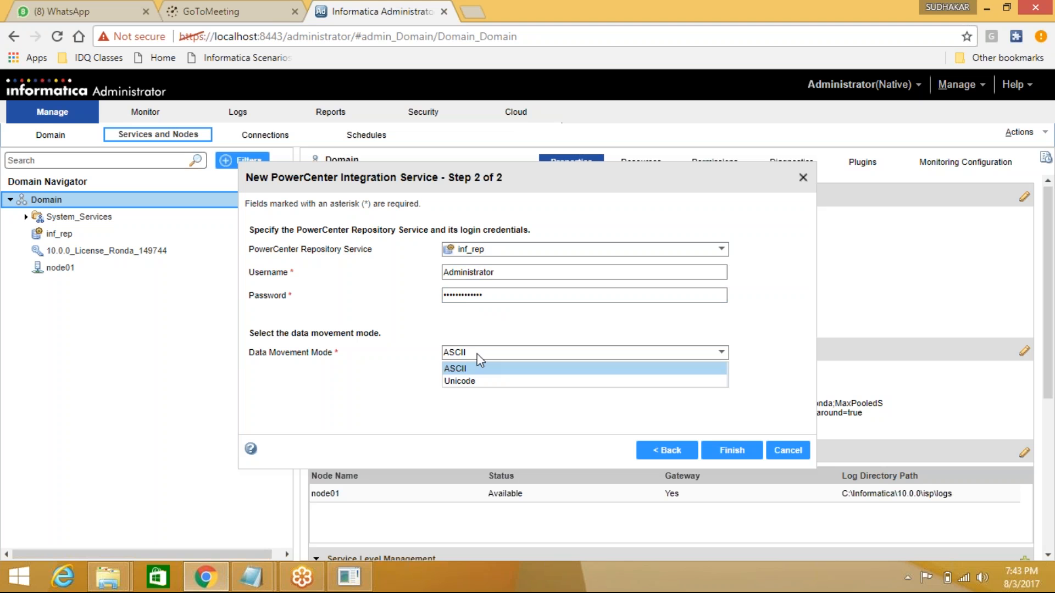
{"action": "left_click", "coordinate": [481, 382]}
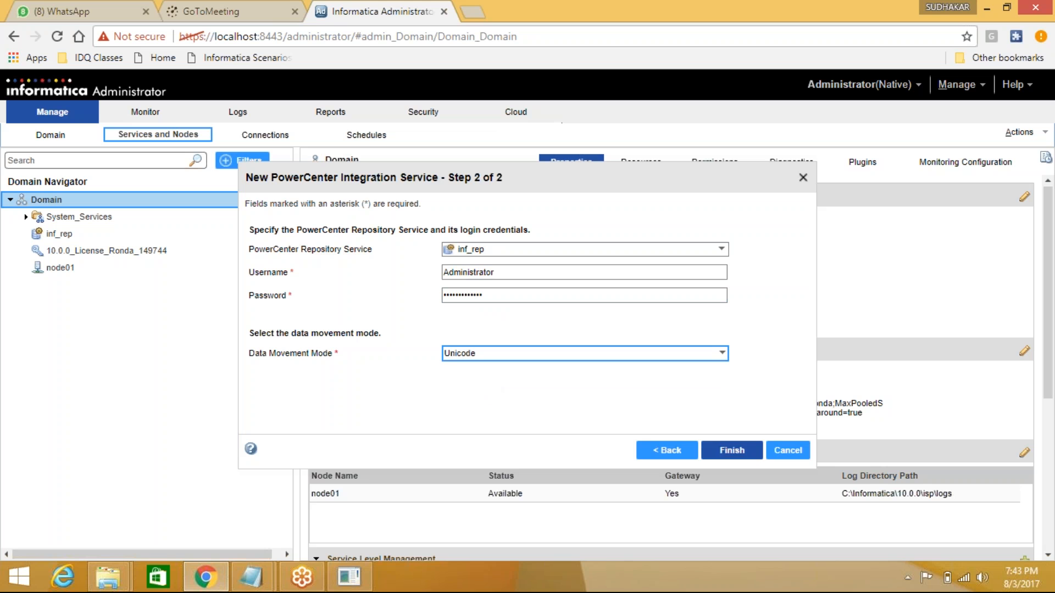
{"action": "left_click", "coordinate": [744, 454]}
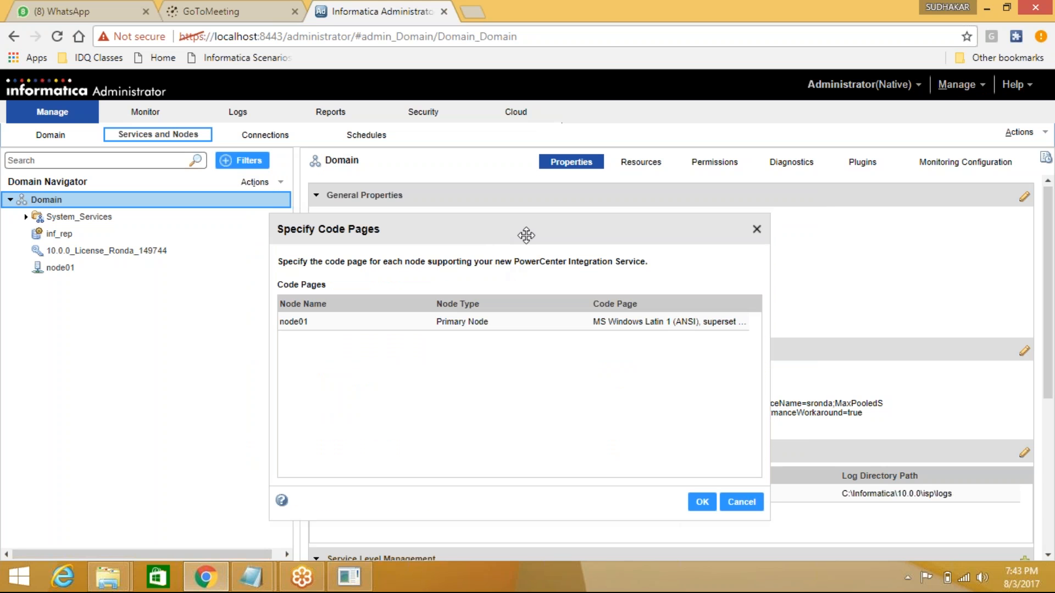
{"action": "left_click", "coordinate": [344, 323]}
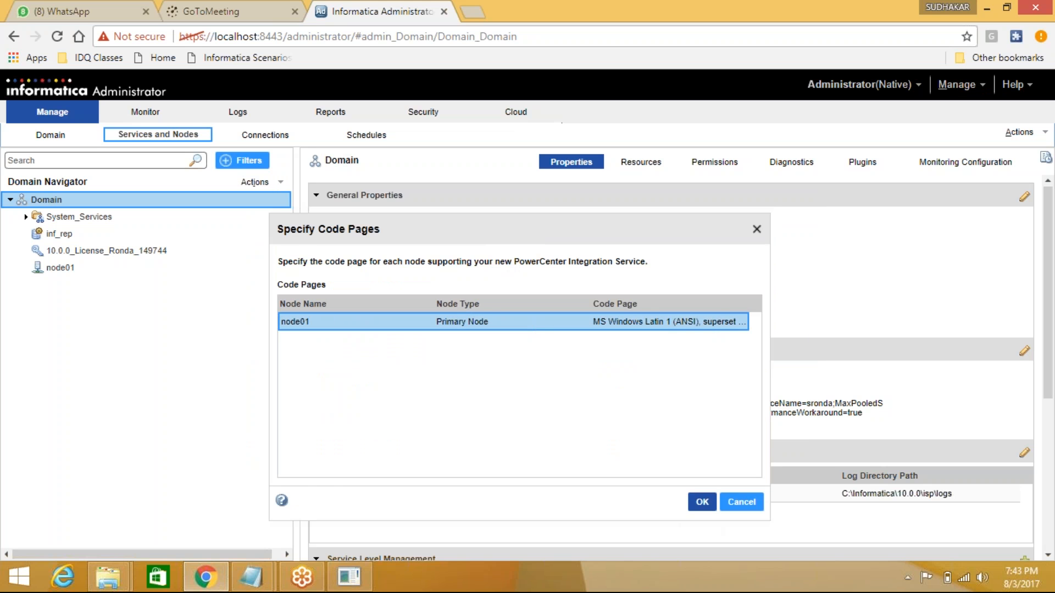
{"action": "left_click", "coordinate": [700, 502]}
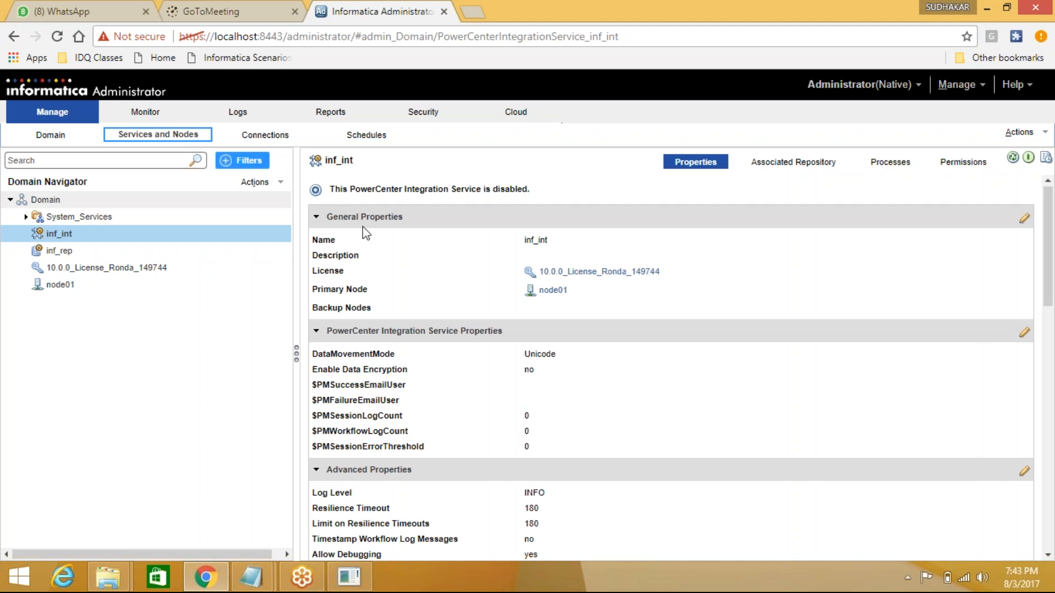
- Recycle inf_int to enable it, then review the inf_rep and inf_int properties
{"action": "left_click", "coordinate": [223, 233]}
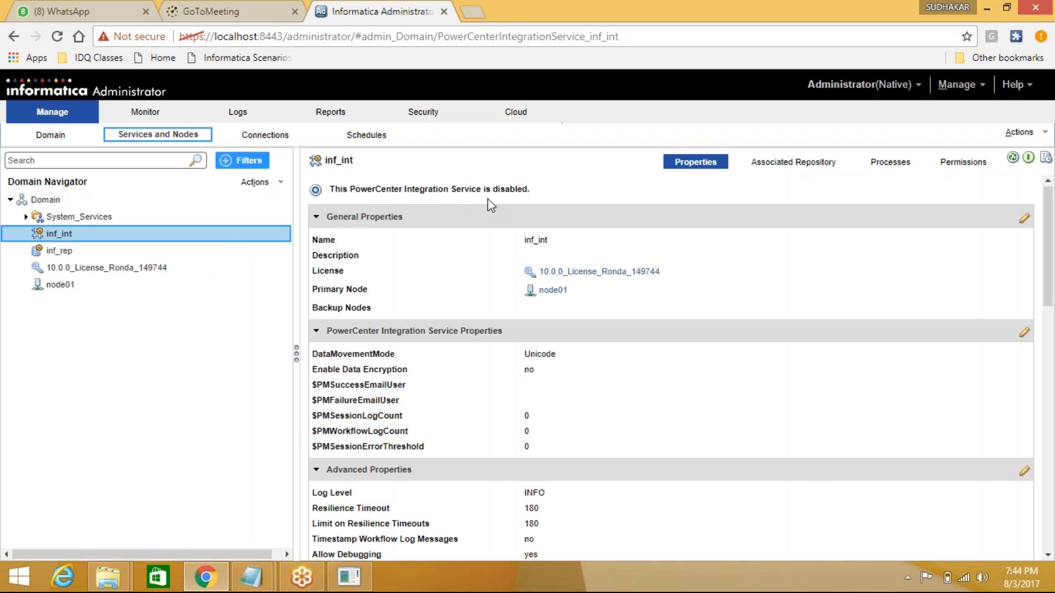
{"action": "left_click", "coordinate": [1014, 161]}
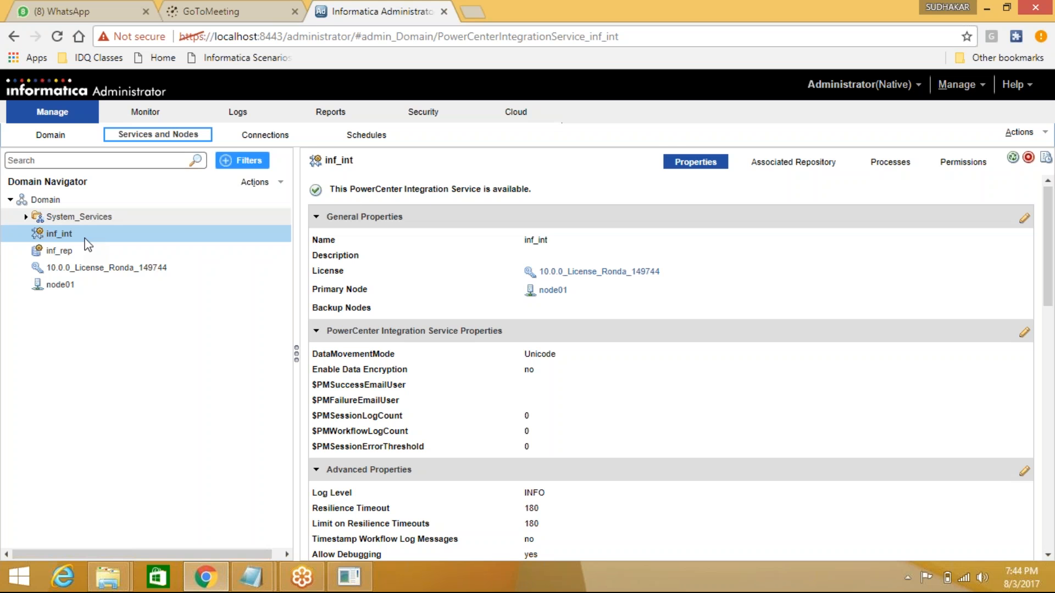
{"action": "left_click", "coordinate": [70, 252]}
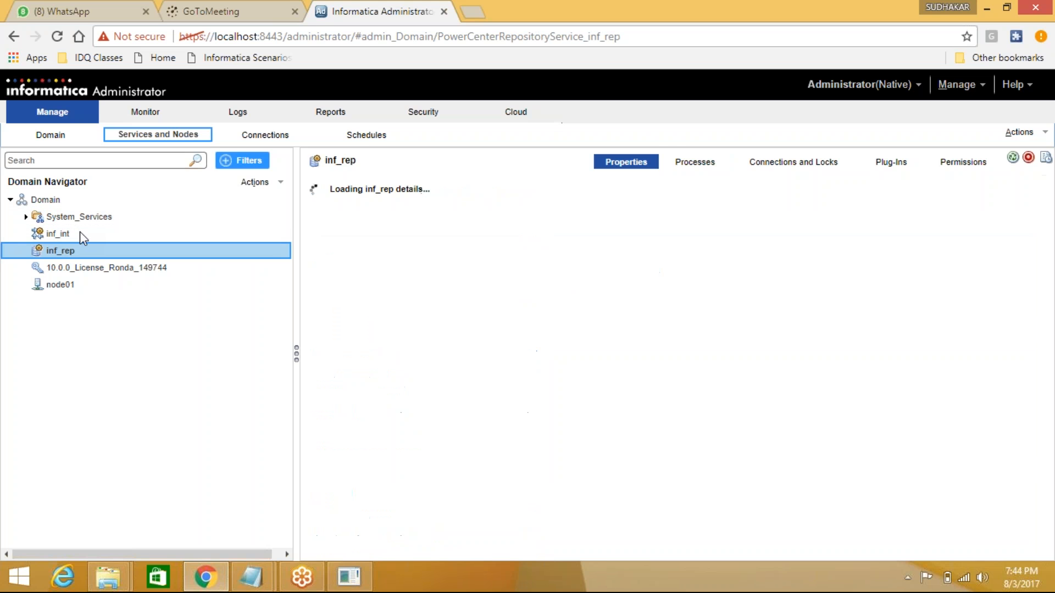
{"action": "left_click", "coordinate": [69, 237]}
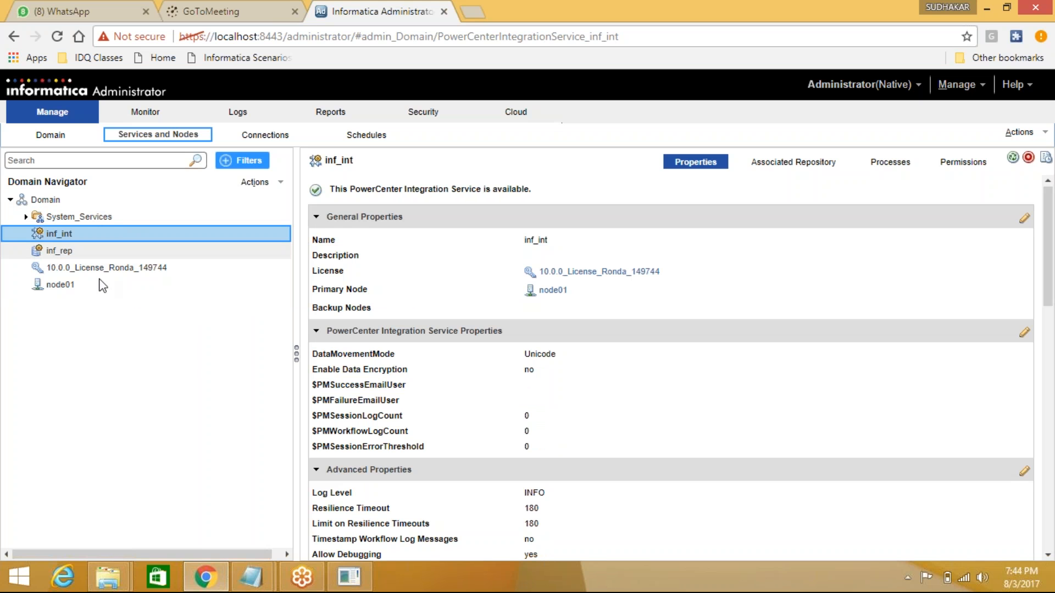
{"action": "left_click", "coordinate": [59, 252]}
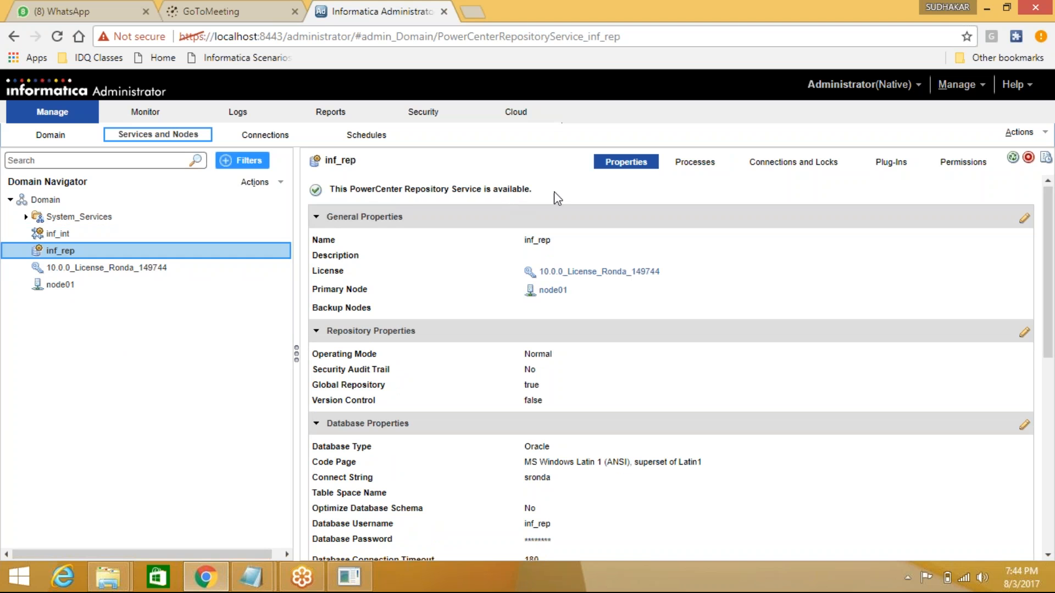
{"action": "left_click", "coordinate": [55, 234]}
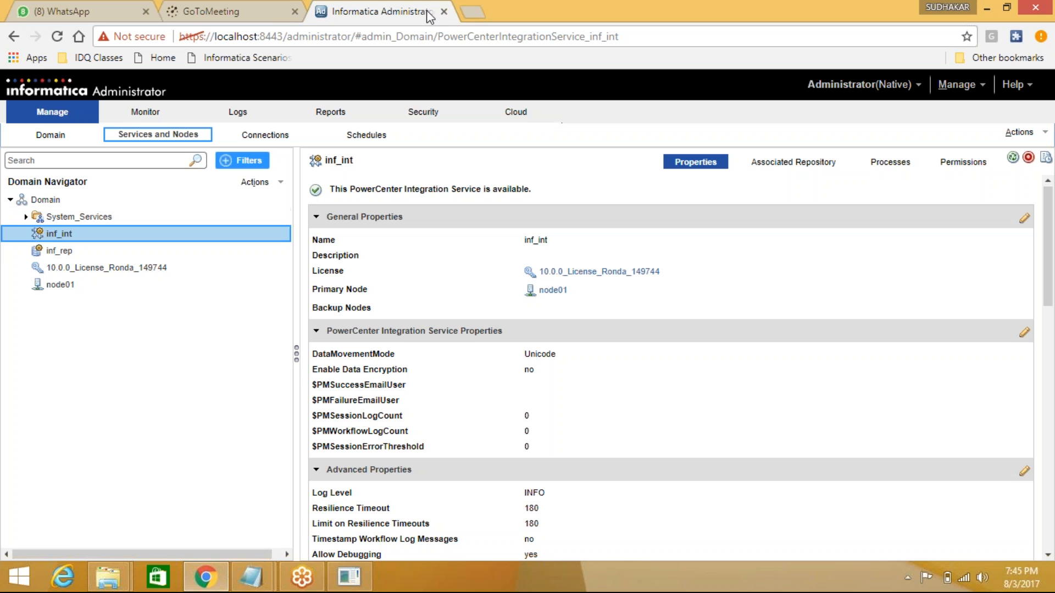
- Close the Administrator tab and run install from the 1000_Client_Installer_winem-64t folder
{"action": "left_click", "coordinate": [444, 11]}
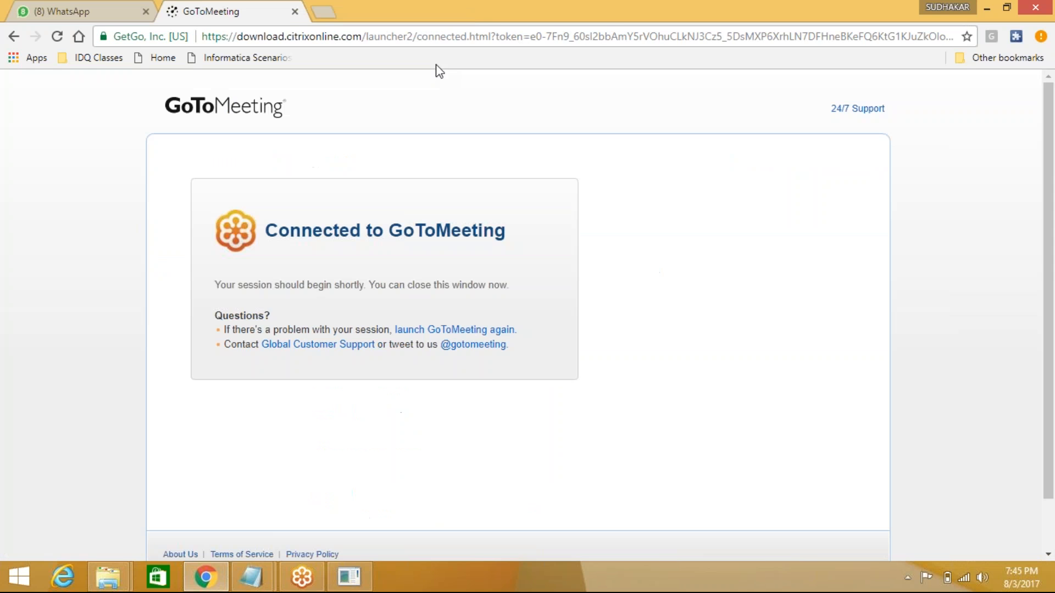
{"action": "left_click", "coordinate": [989, 8]}
{"action": "mouse_move", "coordinate": [121, 586]}
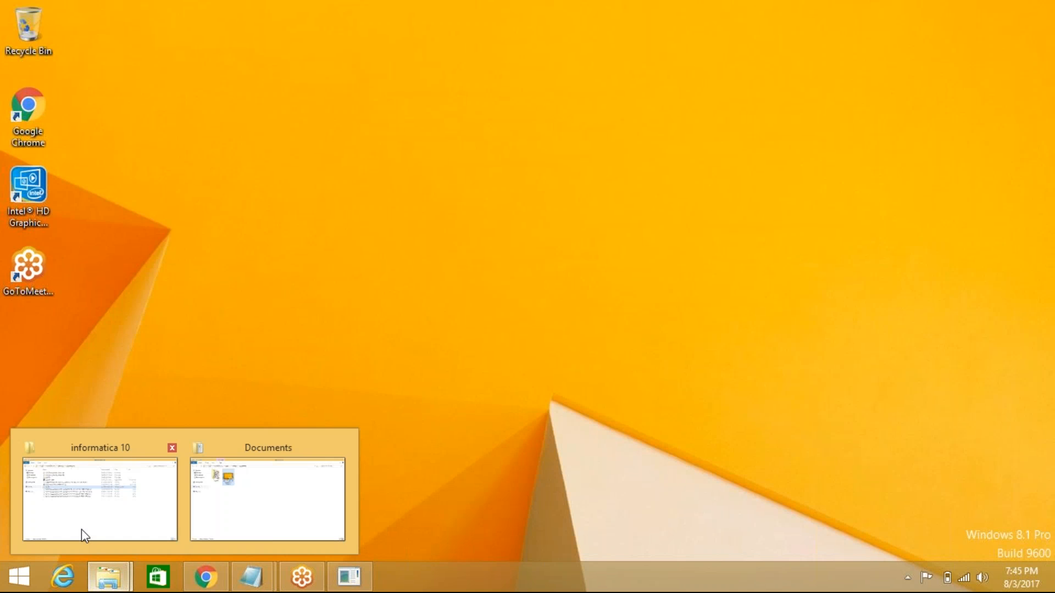
{"action": "left_click", "coordinate": [112, 510]}
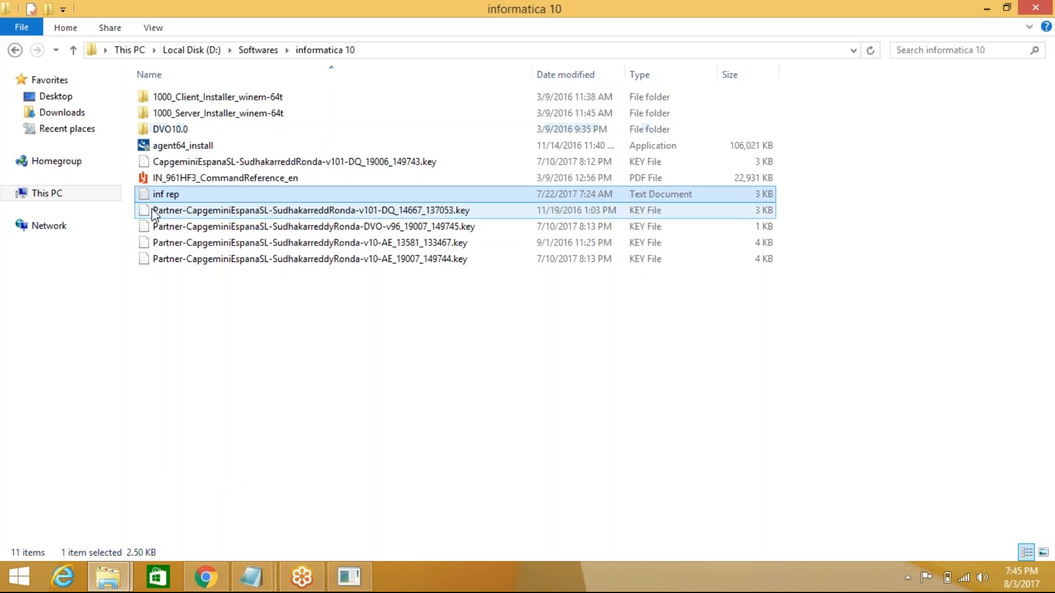
{"action": "double_click", "coordinate": [269, 103]}
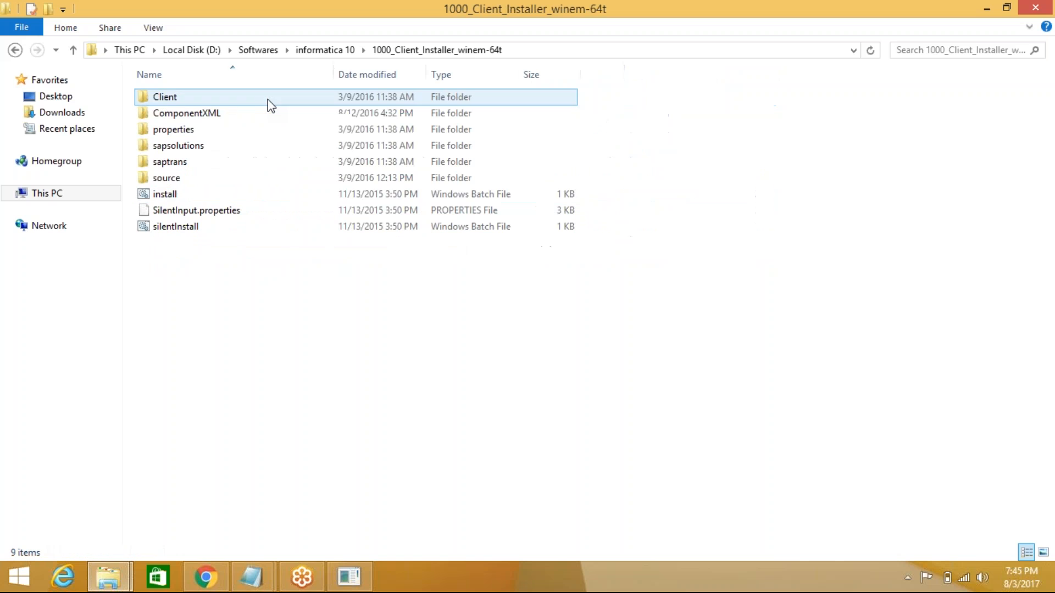
{"action": "double_click", "coordinate": [165, 194]}
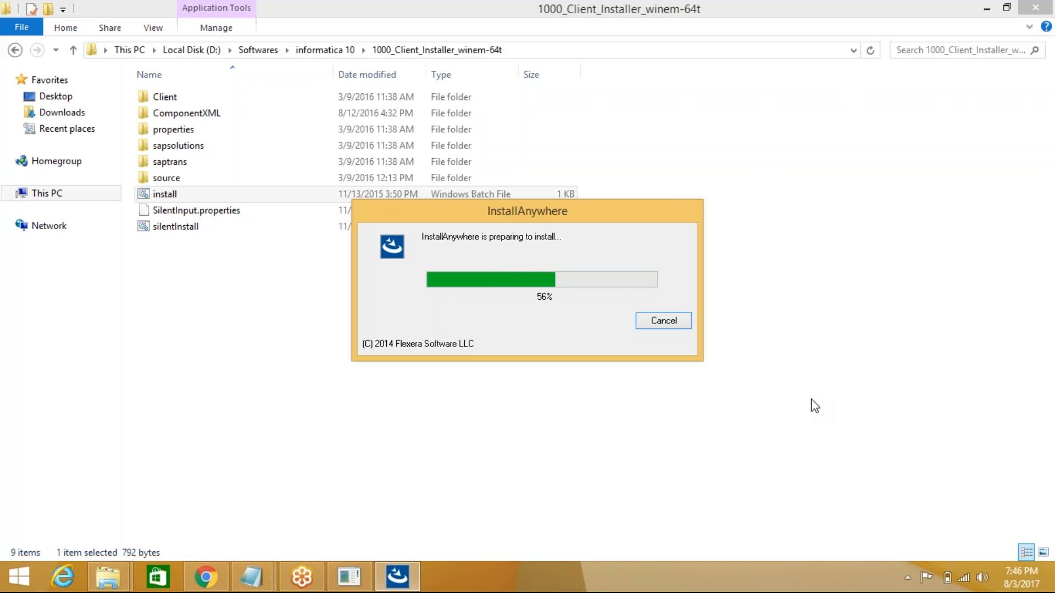
- Choose a fresh client install with both Informatica Developer and PowerCenter Client selected
{"action": "left_click", "coordinate": [1026, 44]}
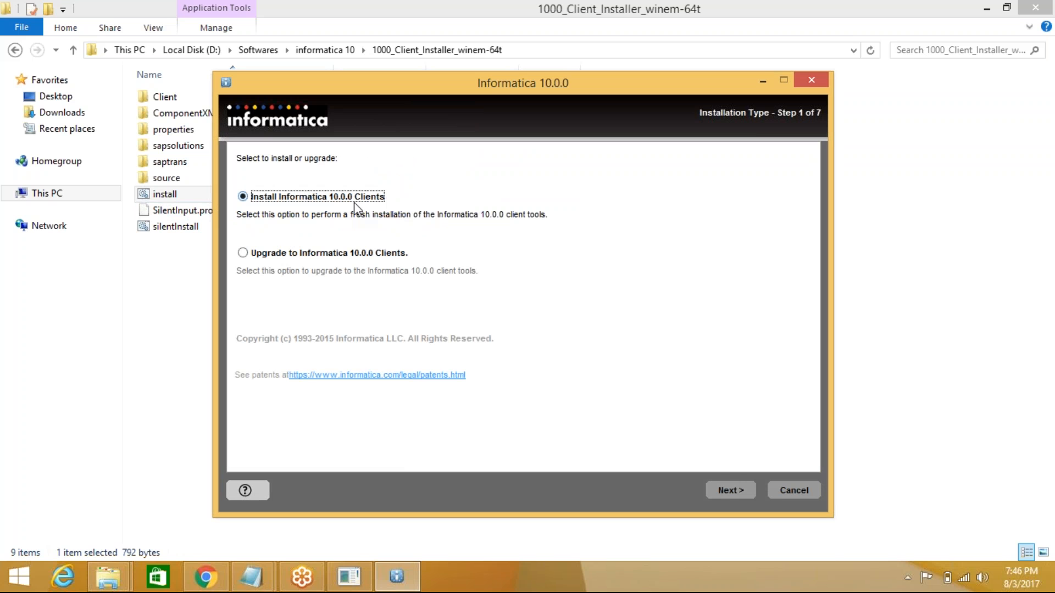
{"action": "left_click", "coordinate": [746, 489]}
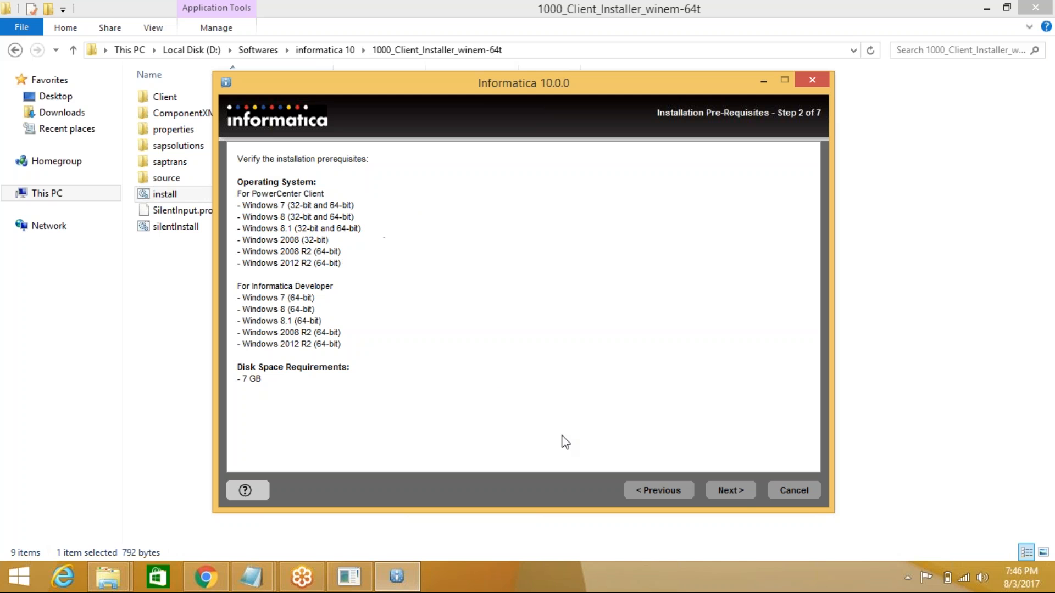
{"action": "left_click", "coordinate": [730, 490]}
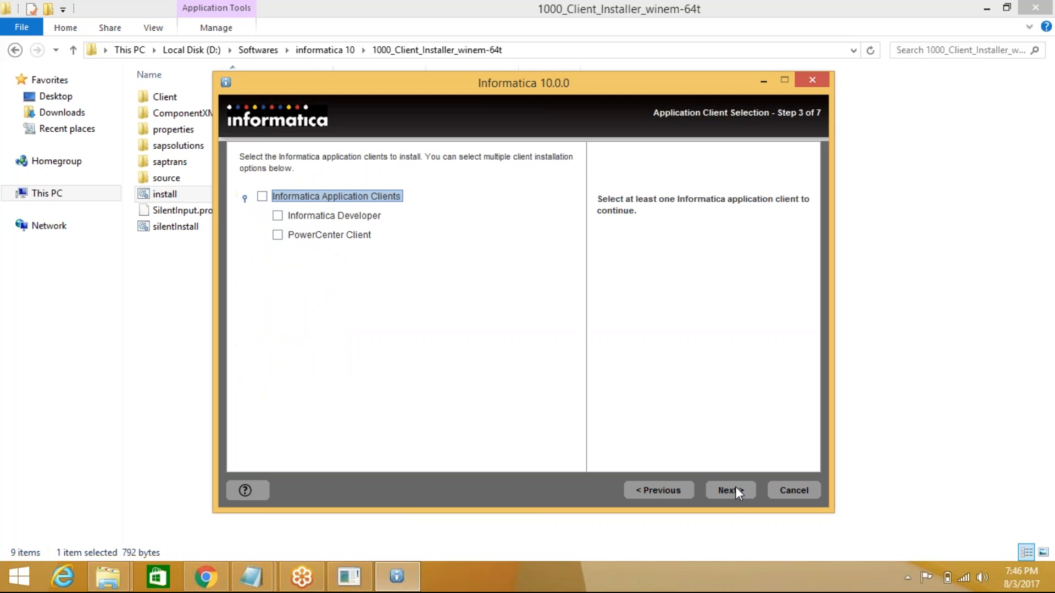
{"action": "left_click", "coordinate": [262, 197]}
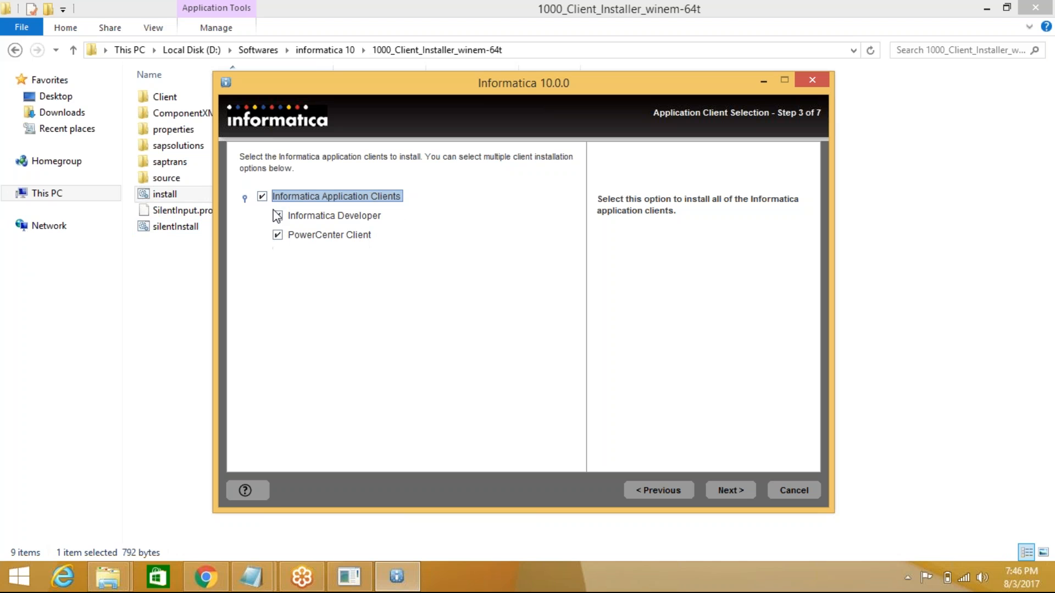
{"action": "left_click", "coordinate": [728, 491]}
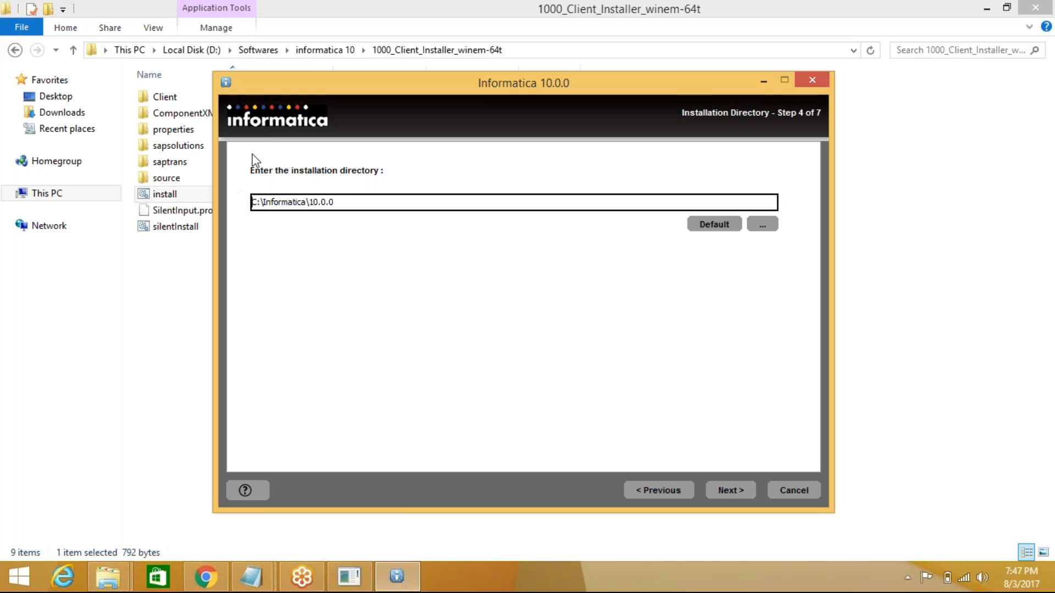
- Install the clients into C:\Informatica\10.0.0 and close the installer after it reports SUCCESS
{"action": "left_click", "coordinate": [746, 490]}
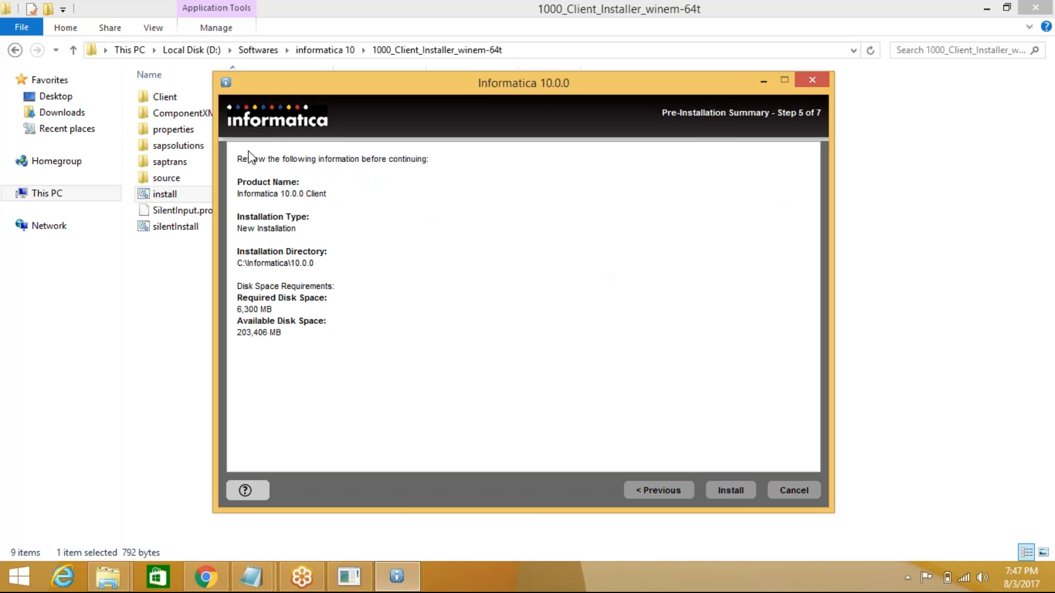
{"action": "left_click", "coordinate": [737, 490]}
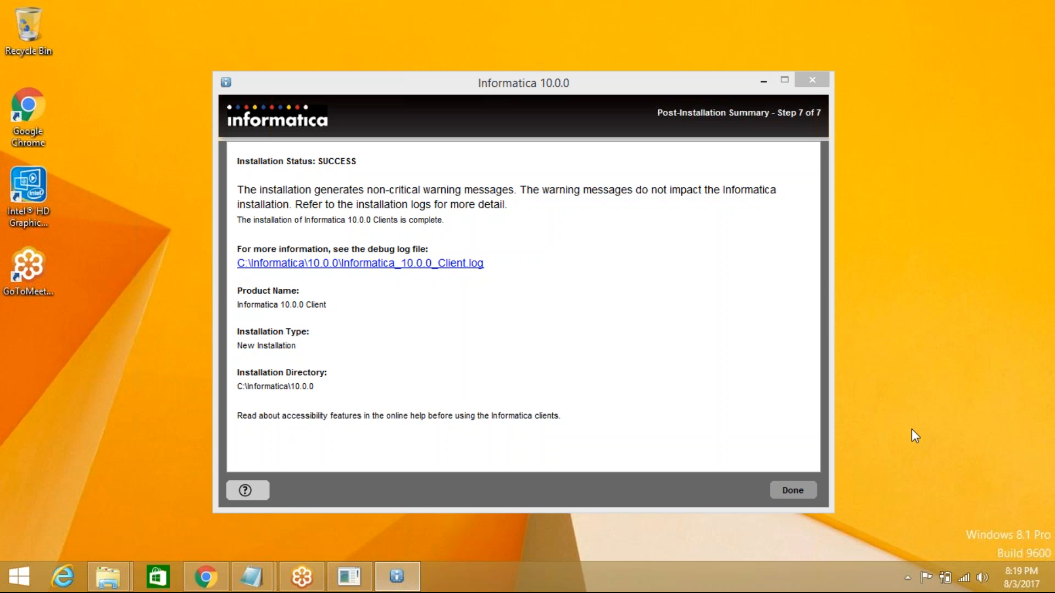
{"action": "left_click", "coordinate": [793, 490]}
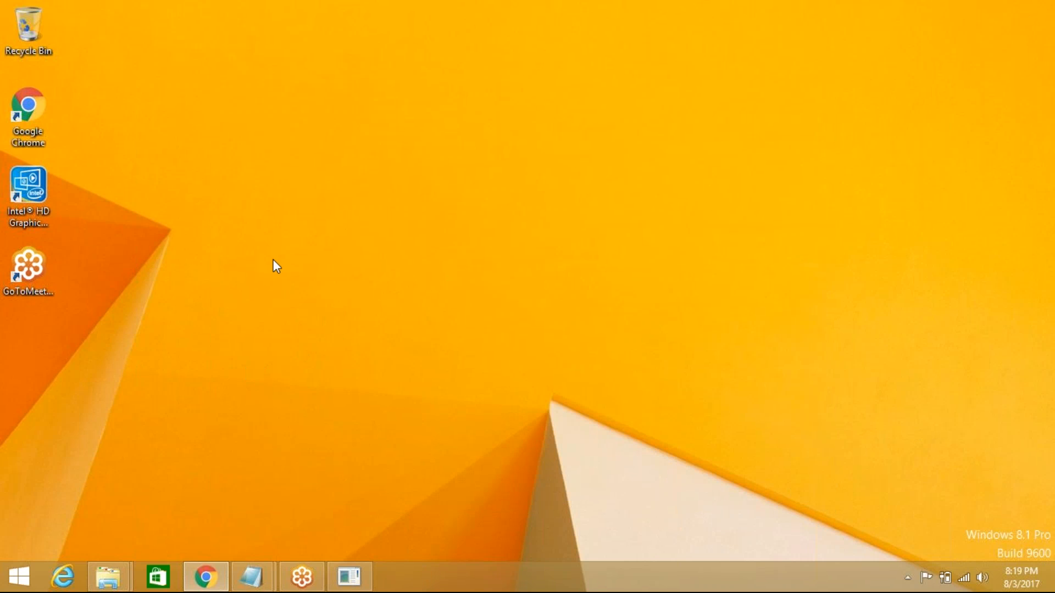
- Launch PowerCenter Designer via a 'desi' search, disable startup tips, and maximize its window
{"action": "left_click", "coordinate": [20, 575]}
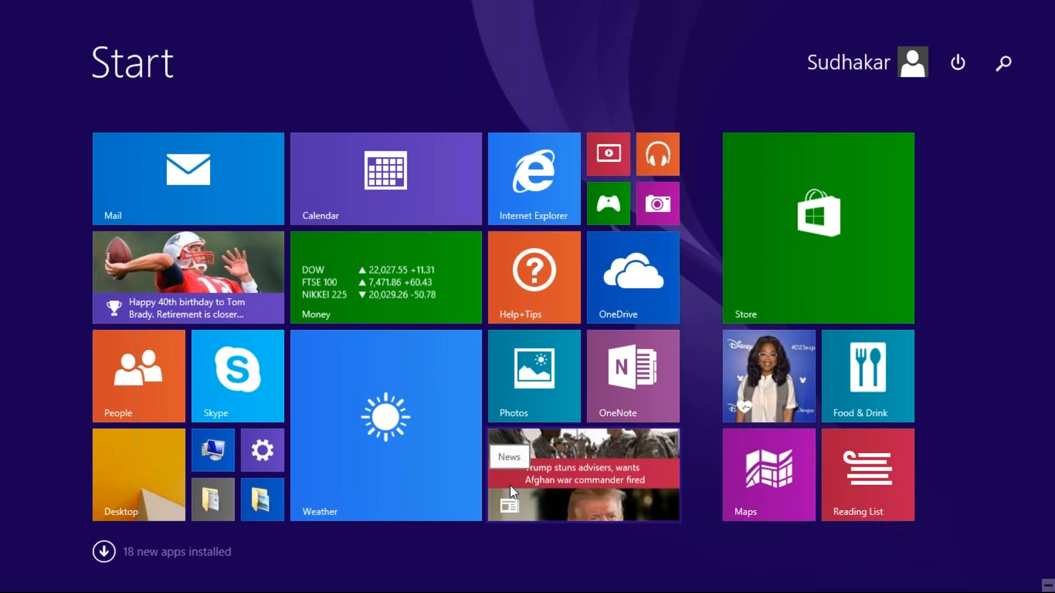
{"action": "type", "text": "des"}
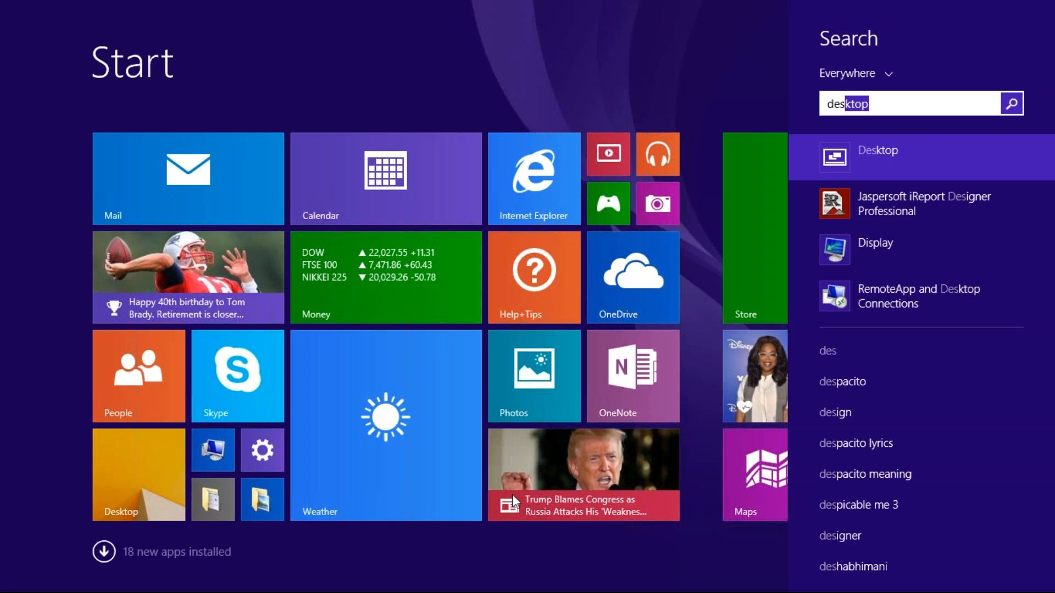
{"action": "type", "text": "igner Professional"}
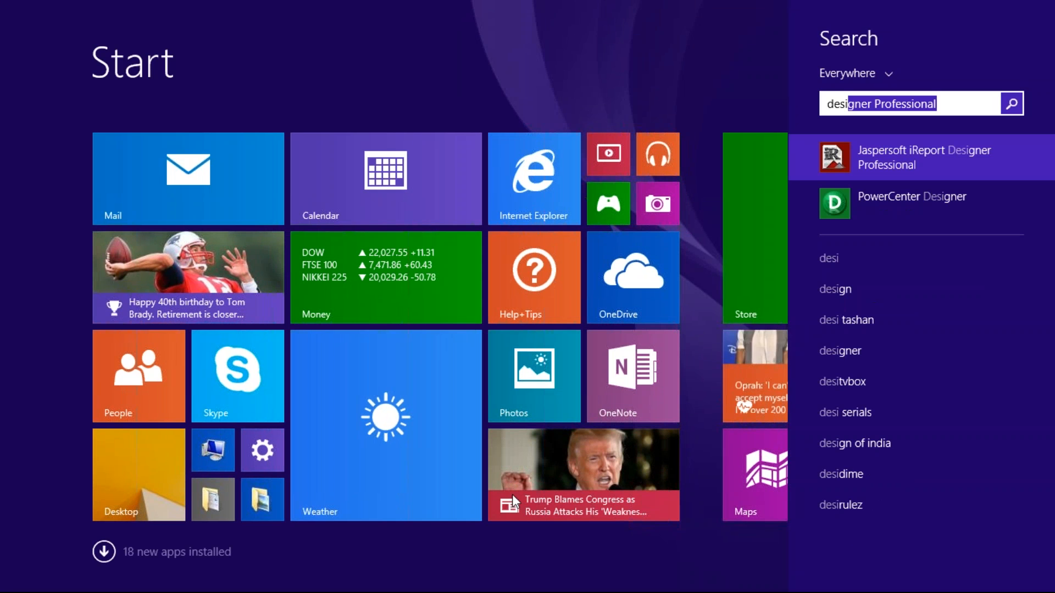
{"action": "left_click", "coordinate": [928, 201]}
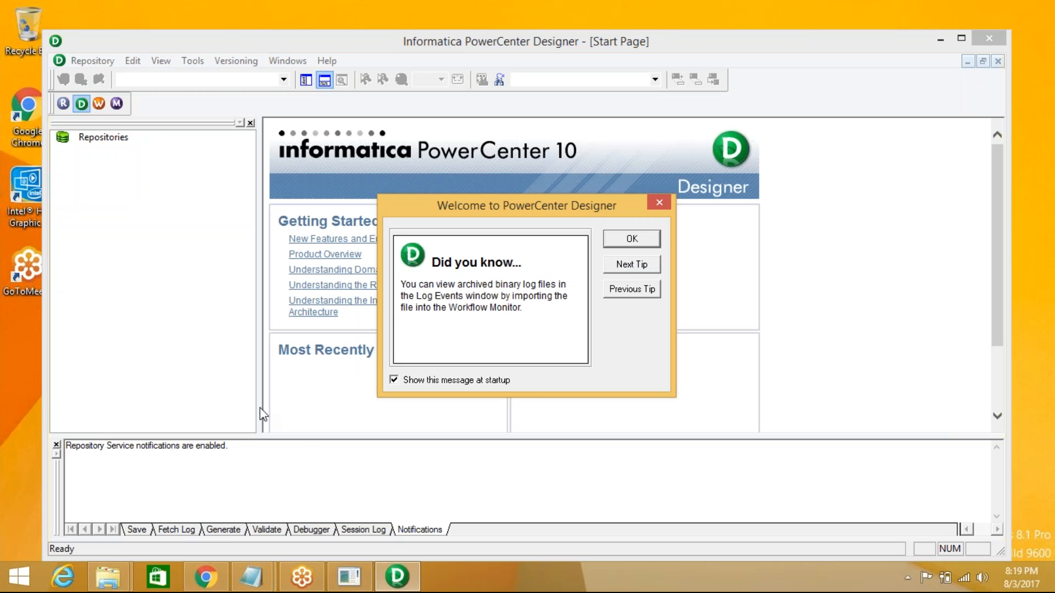
{"action": "left_click", "coordinate": [394, 379]}
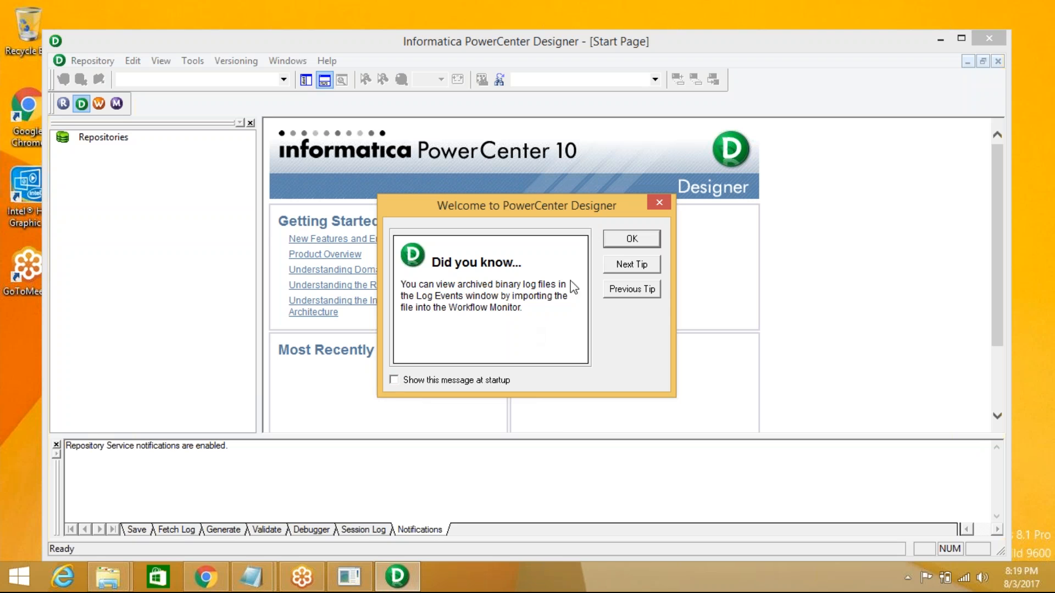
{"action": "left_click", "coordinate": [633, 240]}
{"action": "left_click", "coordinate": [962, 37]}
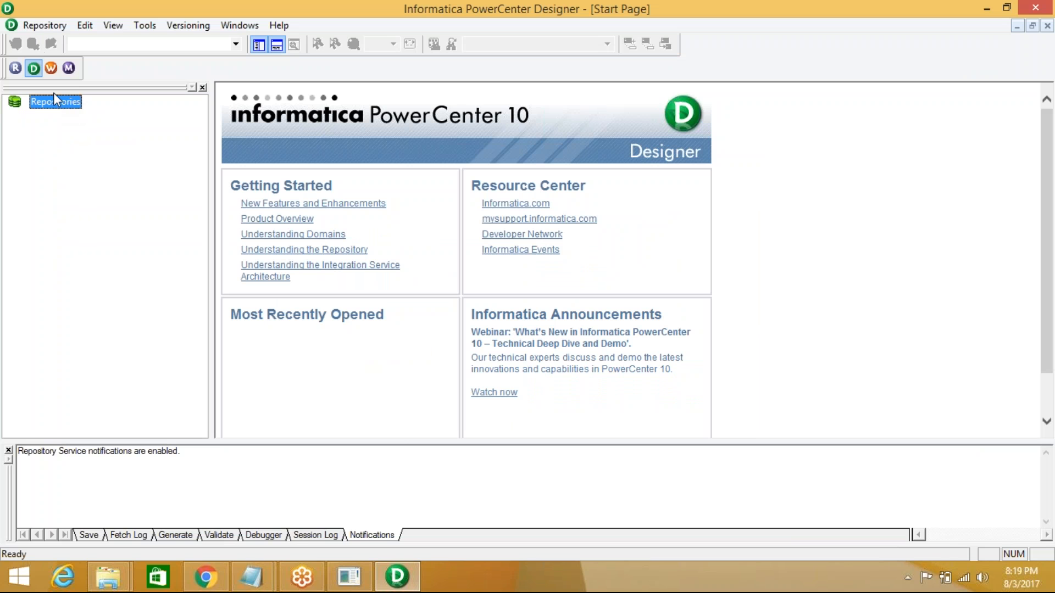
- Open Repository > Configure Domains, begin adding a new domain, then switch to Chrome
{"action": "left_click", "coordinate": [49, 25]}
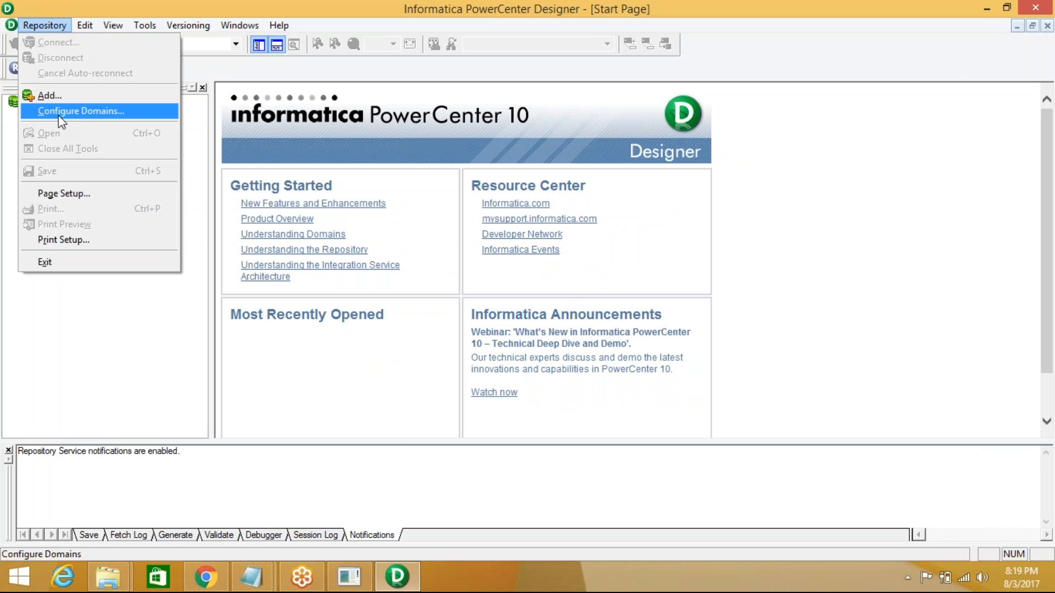
{"action": "left_click", "coordinate": [87, 110]}
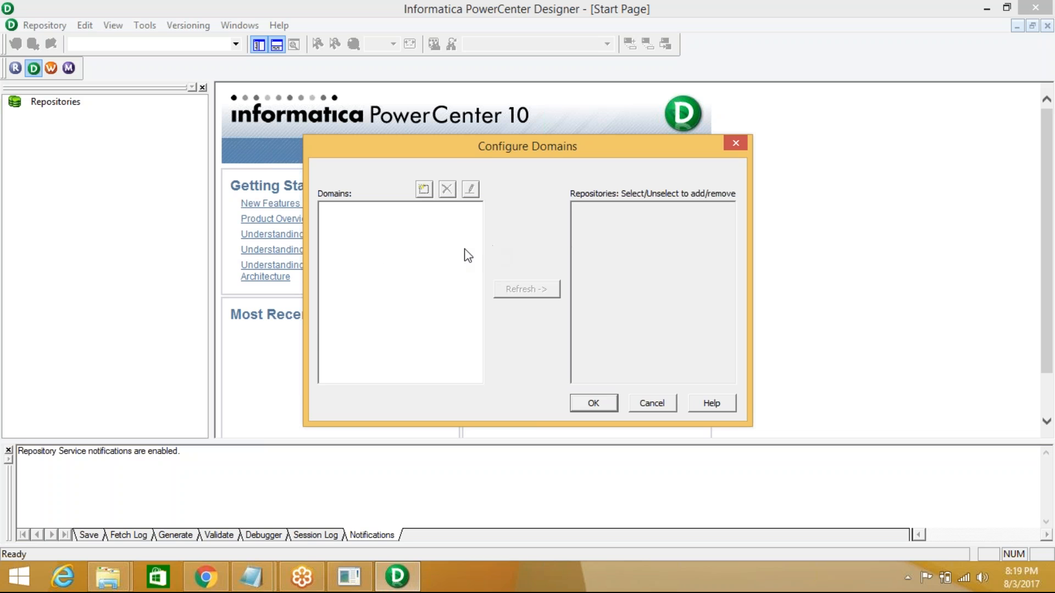
{"action": "left_click", "coordinate": [424, 189]}
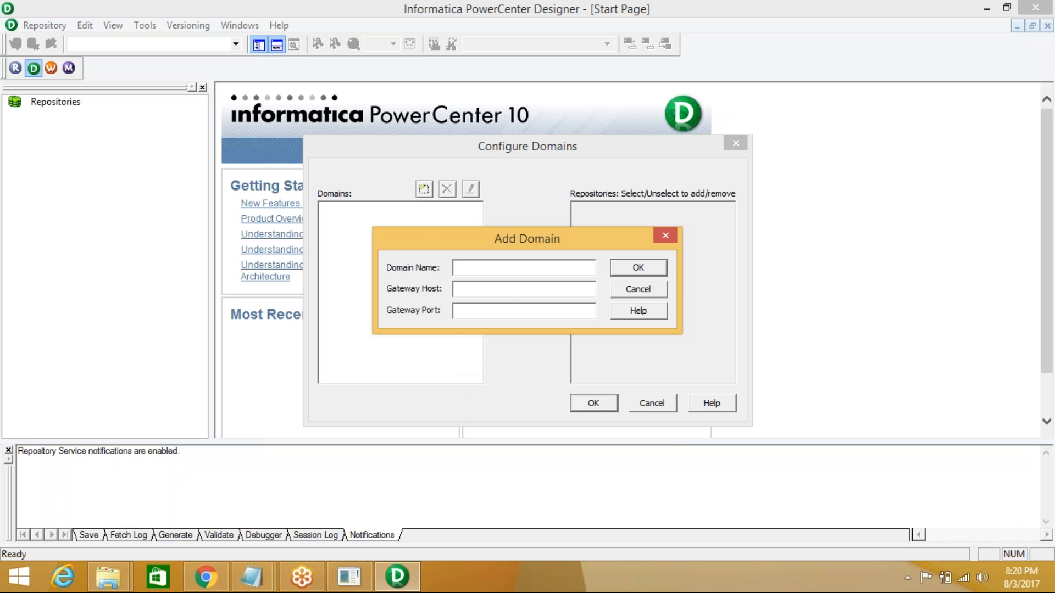
{"action": "left_click", "coordinate": [206, 577]}
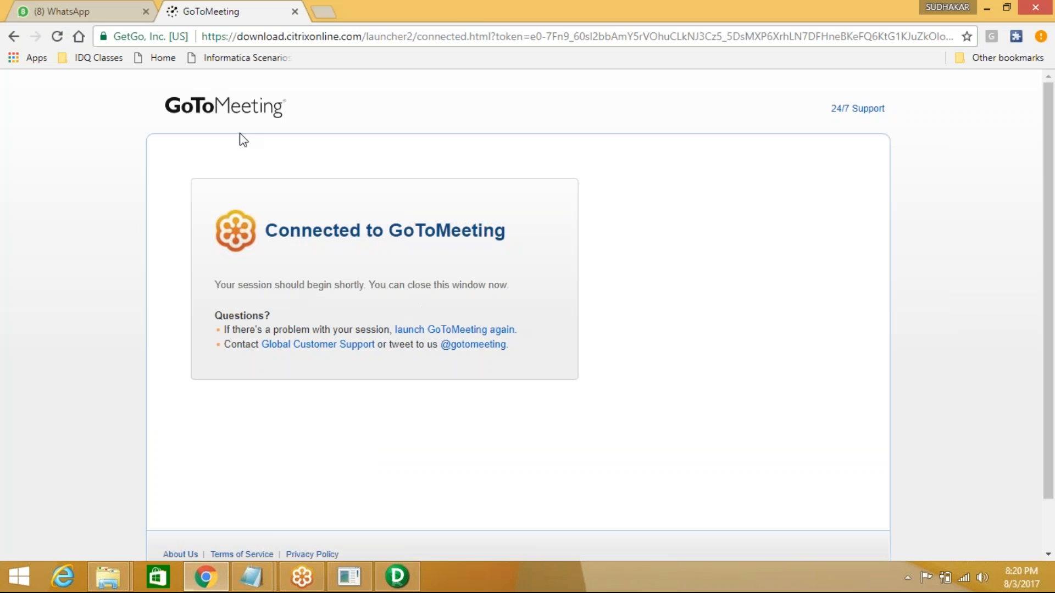
- Load localhost:6008 in a new browser tab to reach the Administrator login page
{"action": "left_click", "coordinate": [320, 11]}
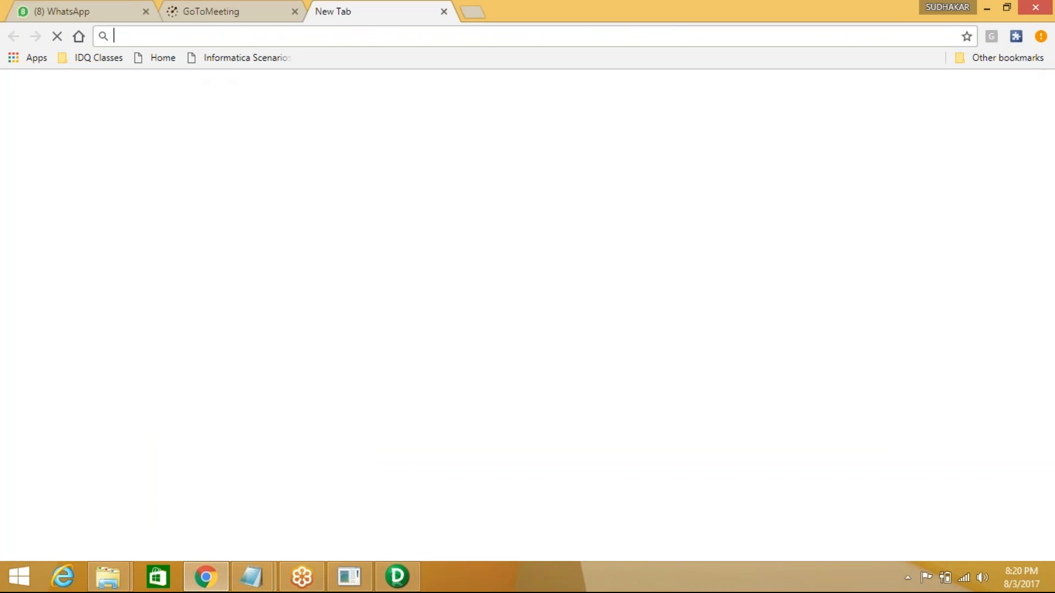
{"action": "type", "text": "localhost:6008"}
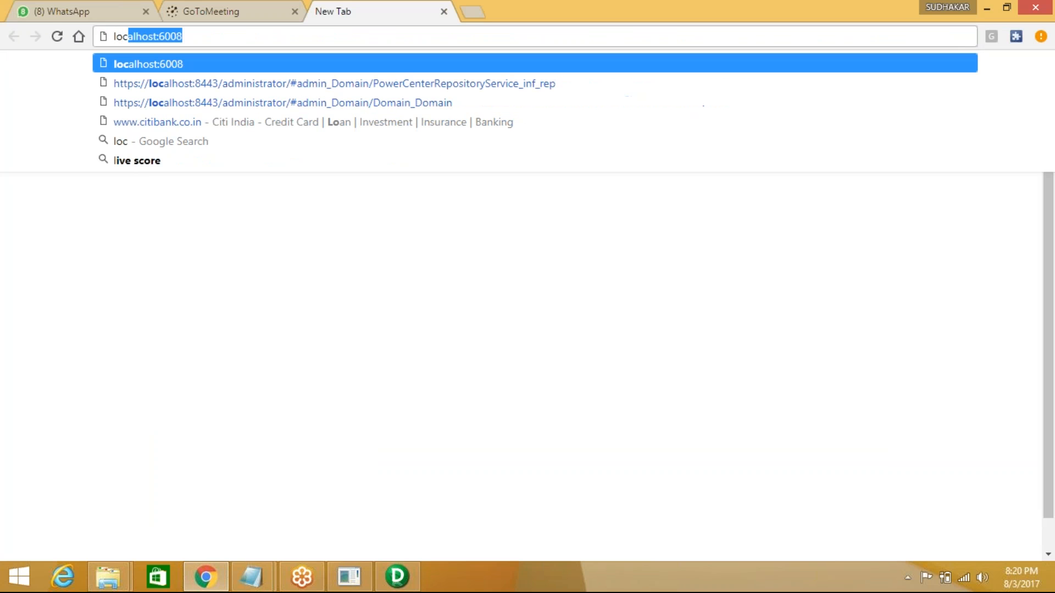
{"action": "left_click", "coordinate": [192, 63]}
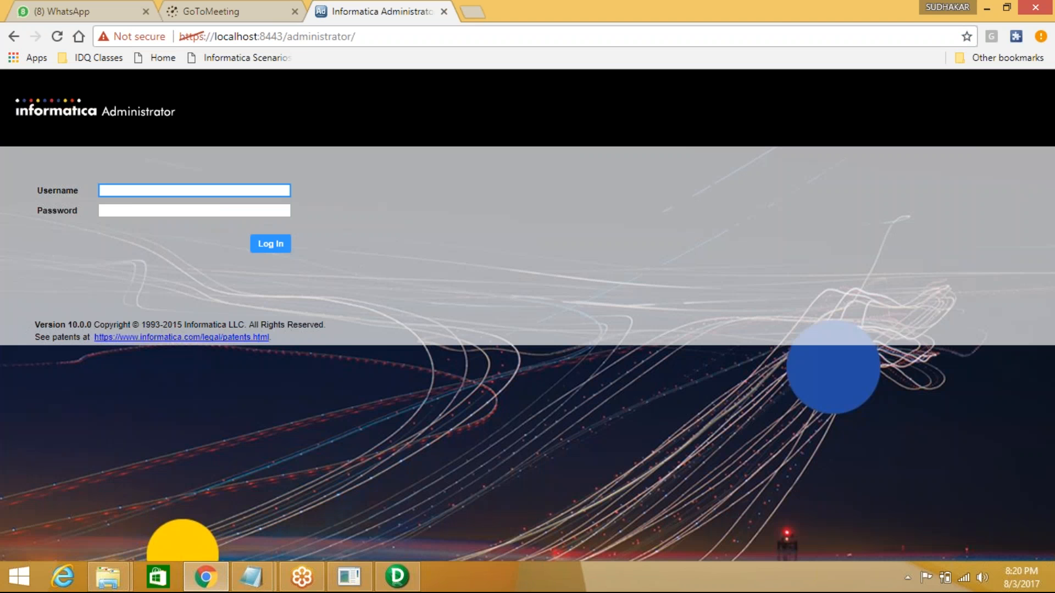
- Sign in as Administrator and list Domain's services and nodes, showing node01 Available
{"action": "type", "text": "Administrator"}
{"action": "key", "text": "Tab"}
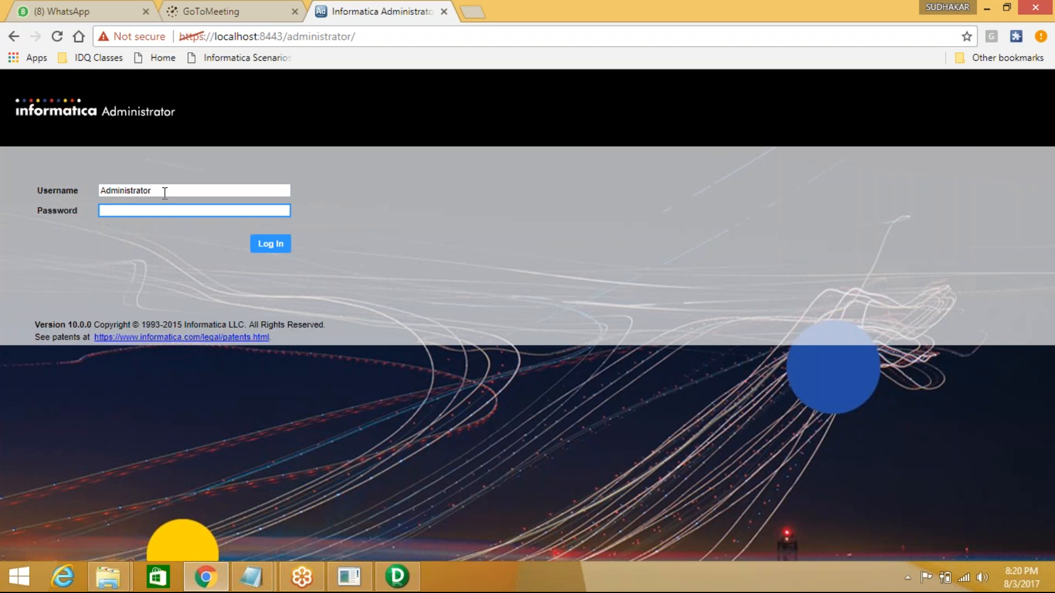
{"action": "type", "text": "•••••••••••••"}
{"action": "key", "text": "Return"}
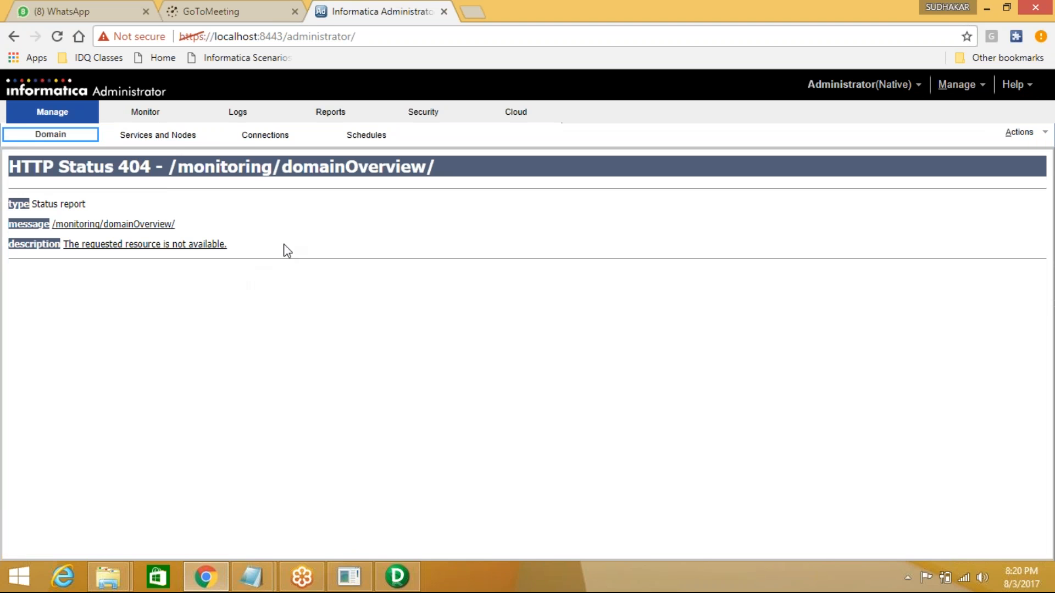
{"action": "left_click", "coordinate": [157, 134]}
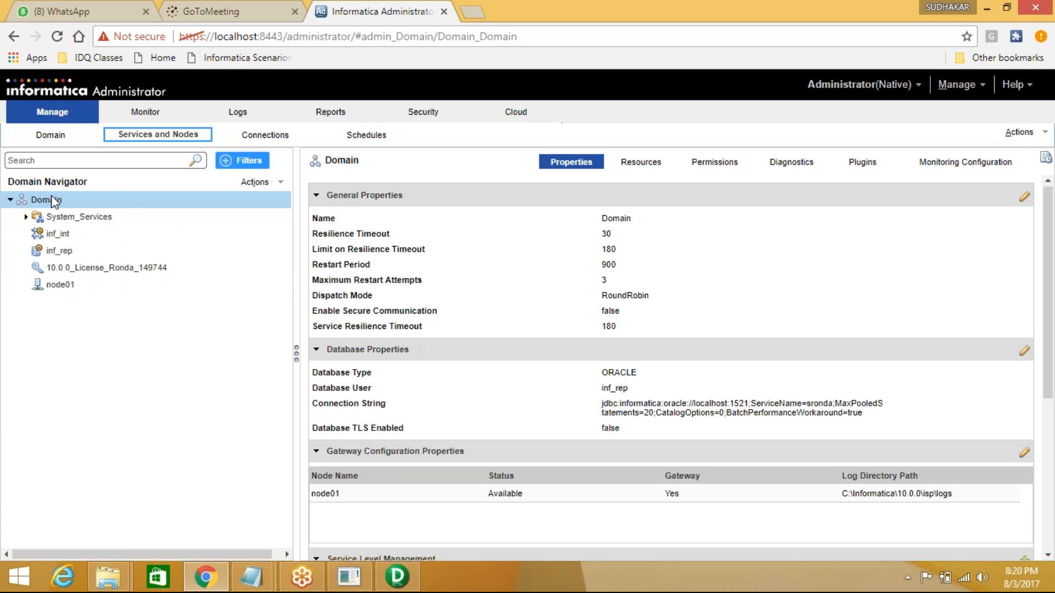
{"action": "left_click_drag", "start_coordinate": [34, 202], "coordinate": [156, 365]}
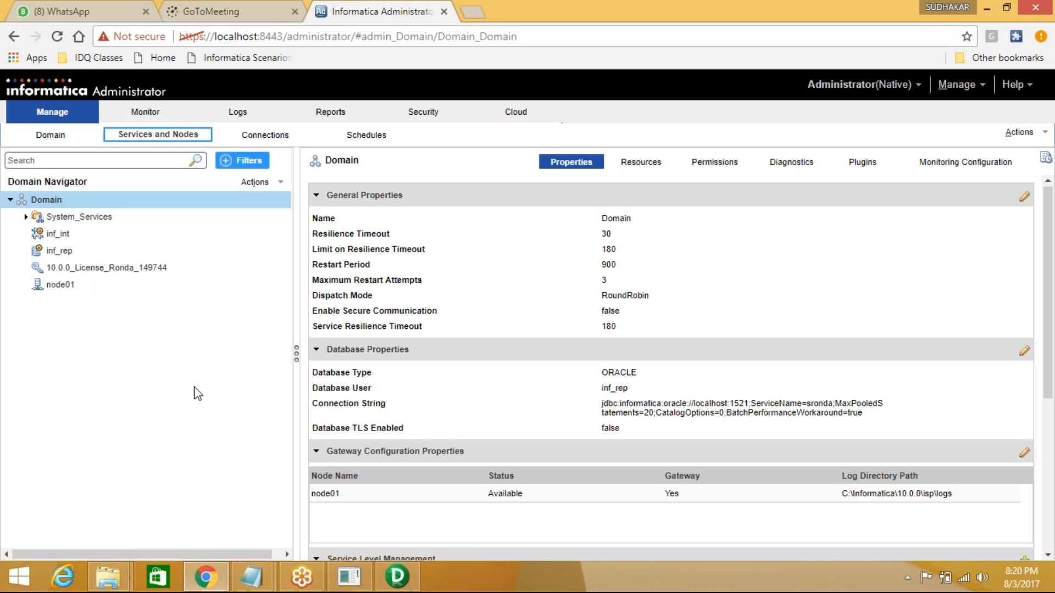
- In Designer, register domain 'Domain' with gateway host localhost and its port, then add inf_rep
{"action": "left_click", "coordinate": [410, 585]}
{"action": "type", "text": "Domain"}
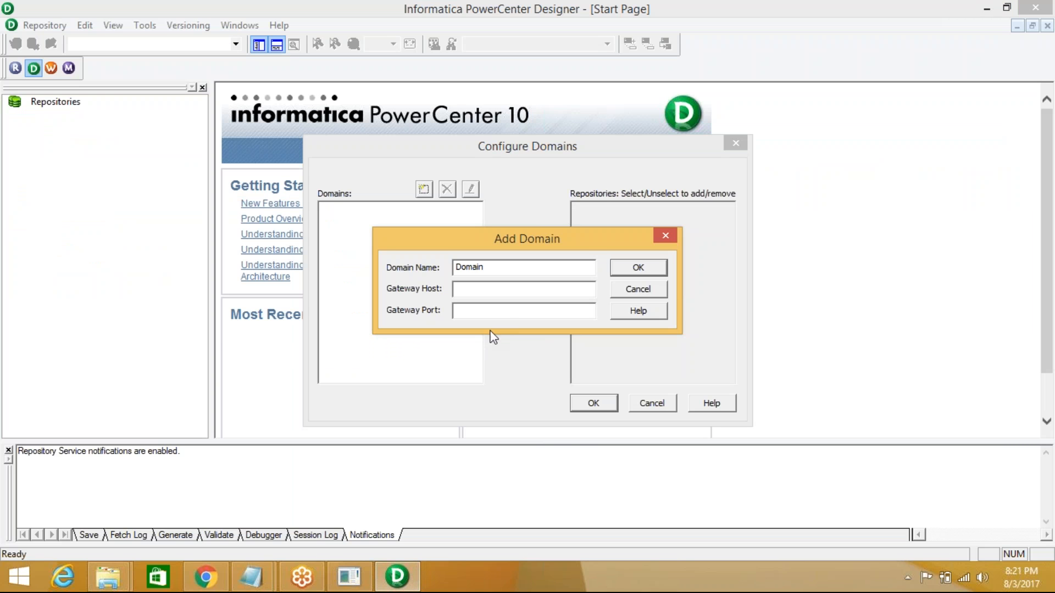
{"action": "left_click", "coordinate": [487, 288]}
{"action": "type", "text": "localhost"}
{"action": "left_click", "coordinate": [460, 312]}
{"action": "type", "text": "6005"}
{"action": "left_click", "coordinate": [641, 267]}
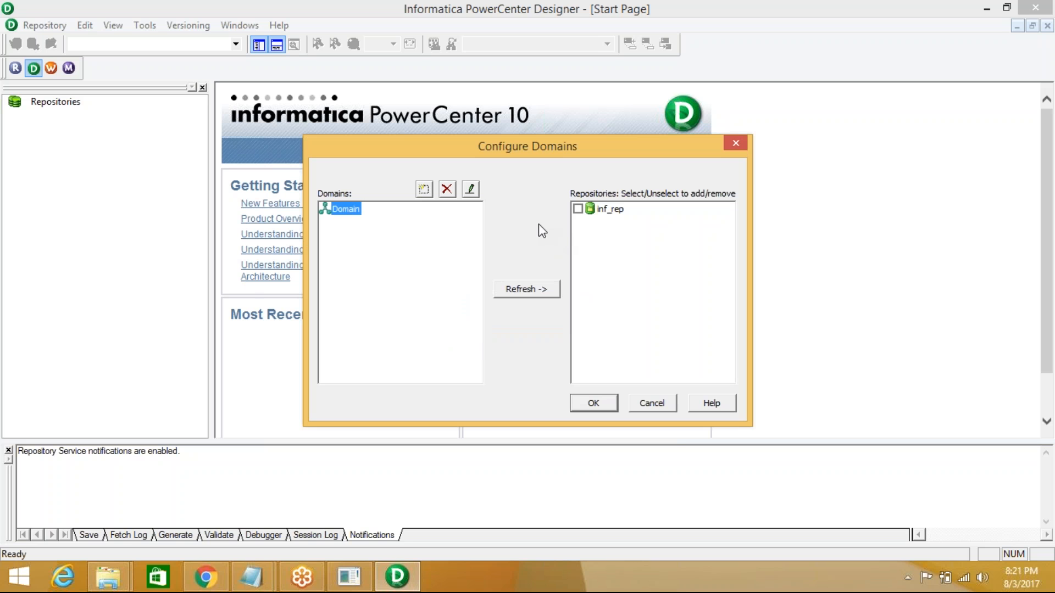
{"action": "left_click", "coordinate": [578, 209]}
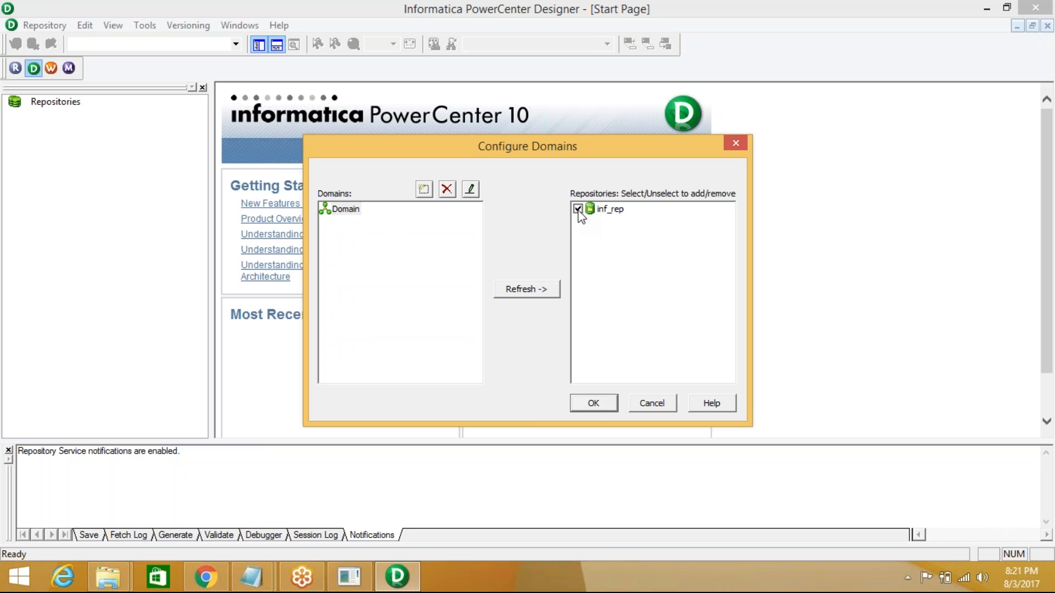
{"action": "left_click", "coordinate": [594, 405]}
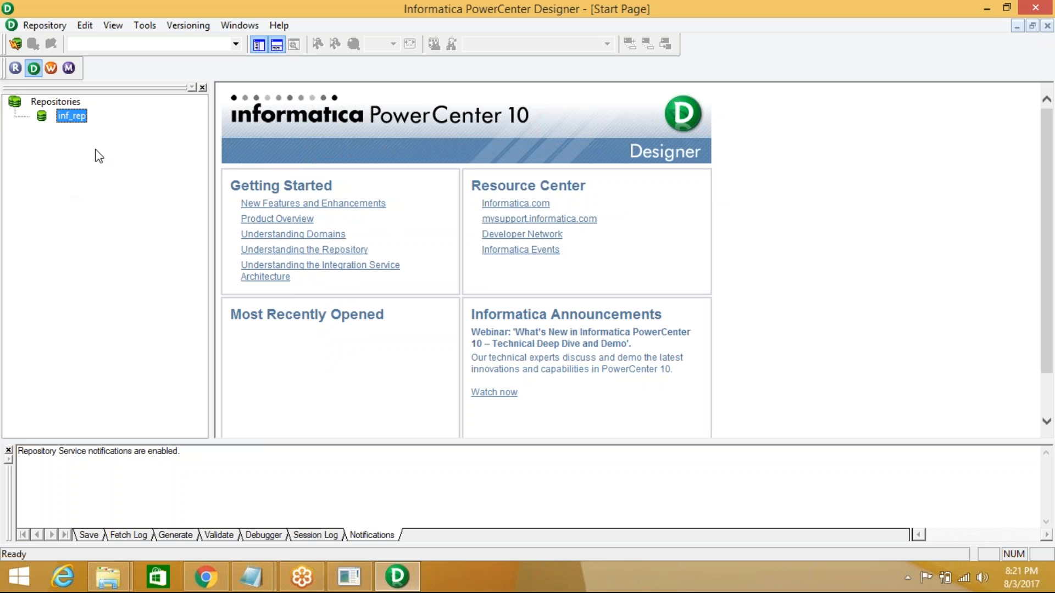
- Connect to inf_rep as Administrator using the account password
{"action": "double_click", "coordinate": [72, 116]}
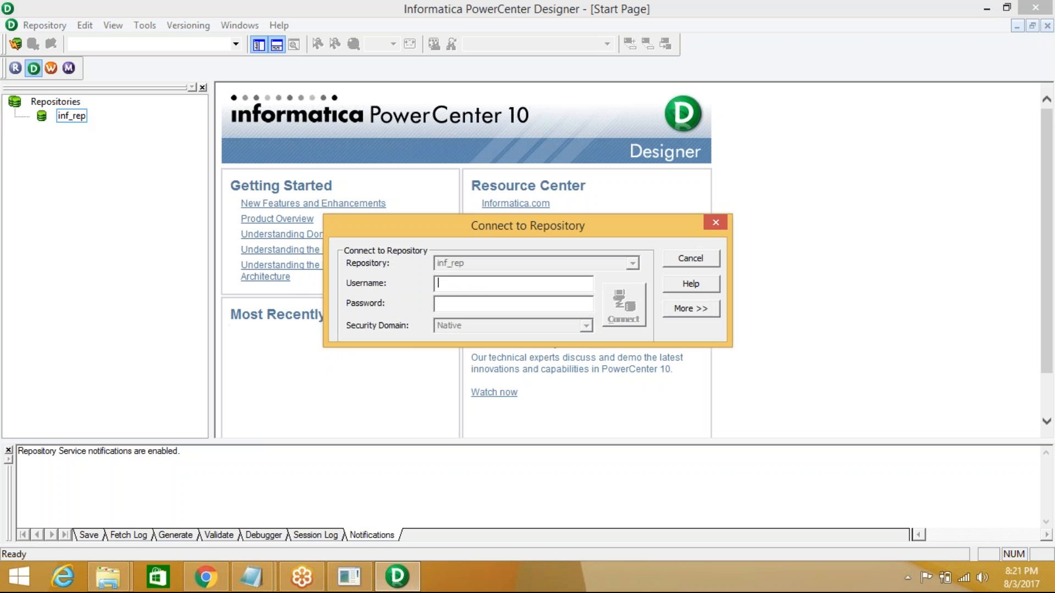
{"action": "type", "text": "Administrator"}
{"action": "key", "text": "Tab"}
{"action": "type", "text": "A**********"}
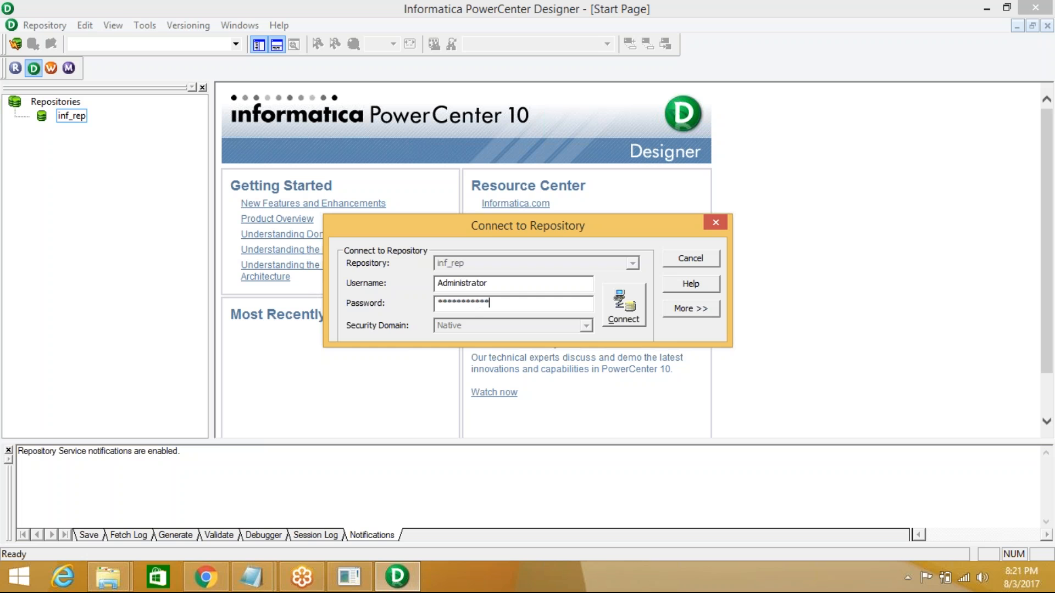
{"action": "key", "text": "Return"}
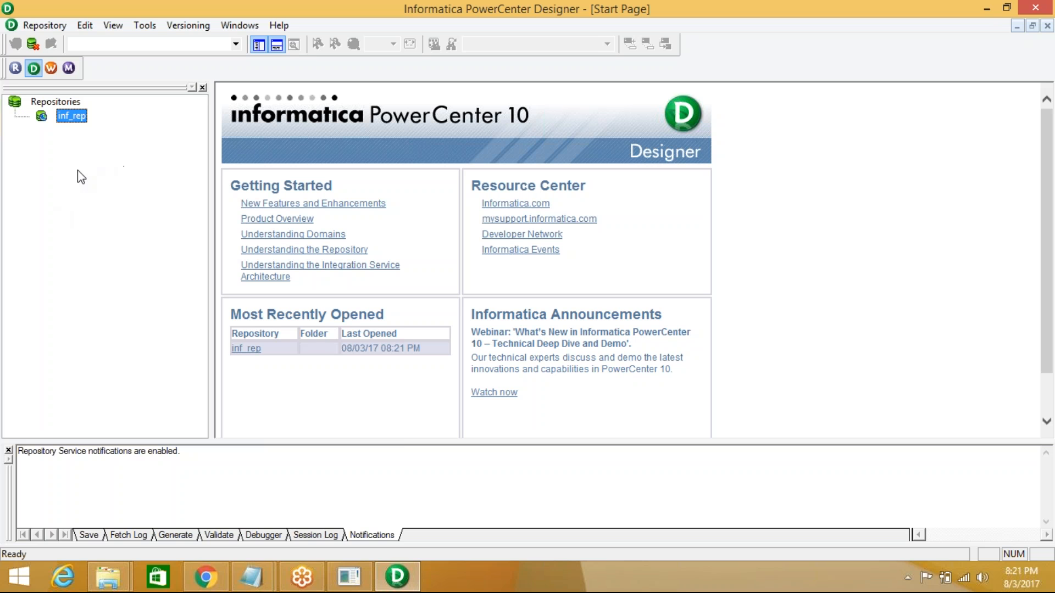
- Launch Repository Manager maximized, with the startup tip dismissed and turned off
{"action": "left_click", "coordinate": [14, 69]}
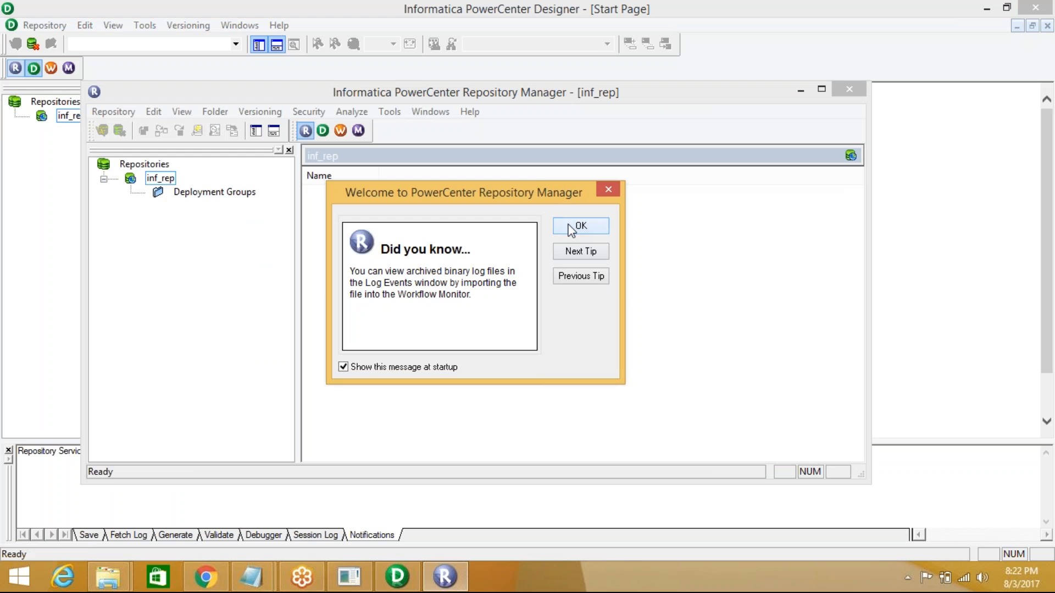
{"action": "left_click", "coordinate": [420, 367]}
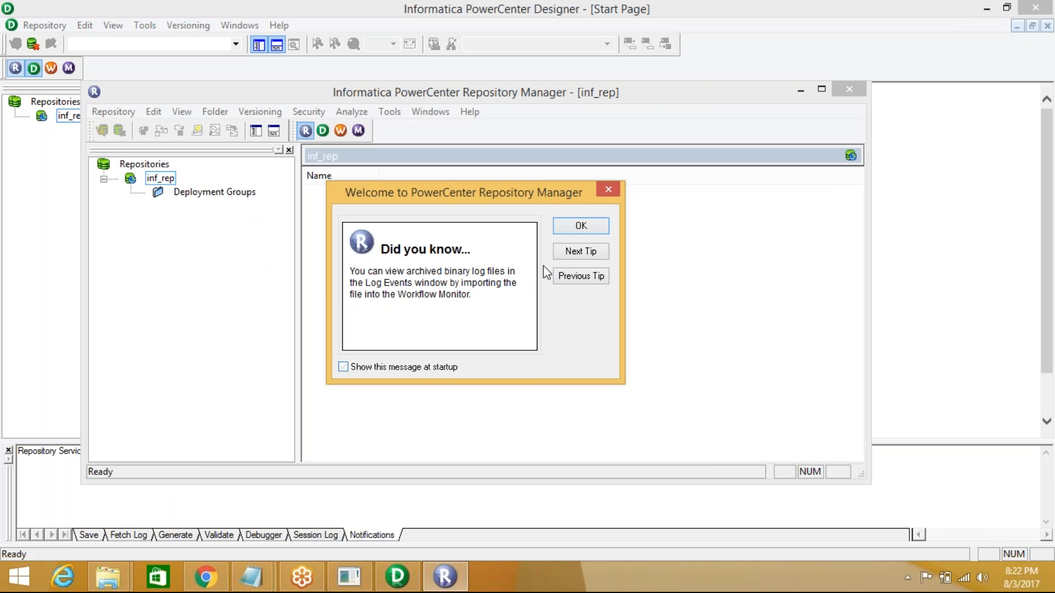
{"action": "left_click", "coordinate": [569, 227]}
{"action": "left_click", "coordinate": [822, 90]}
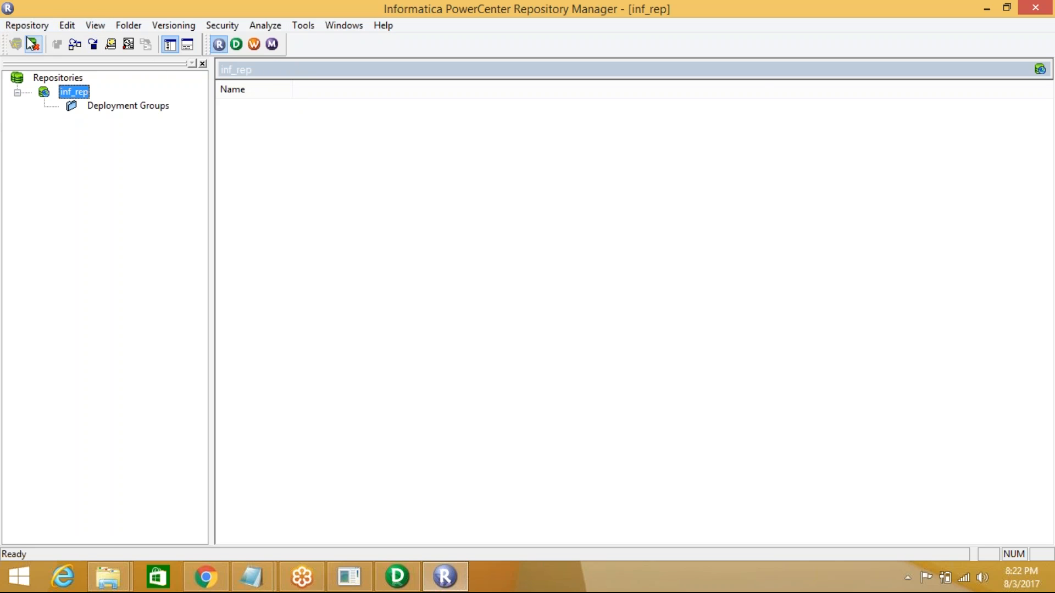
- Create a new inf_rep folder named after the user, then close Repository Manager
{"action": "left_click", "coordinate": [137, 30]}
{"action": "left_click", "coordinate": [149, 42]}
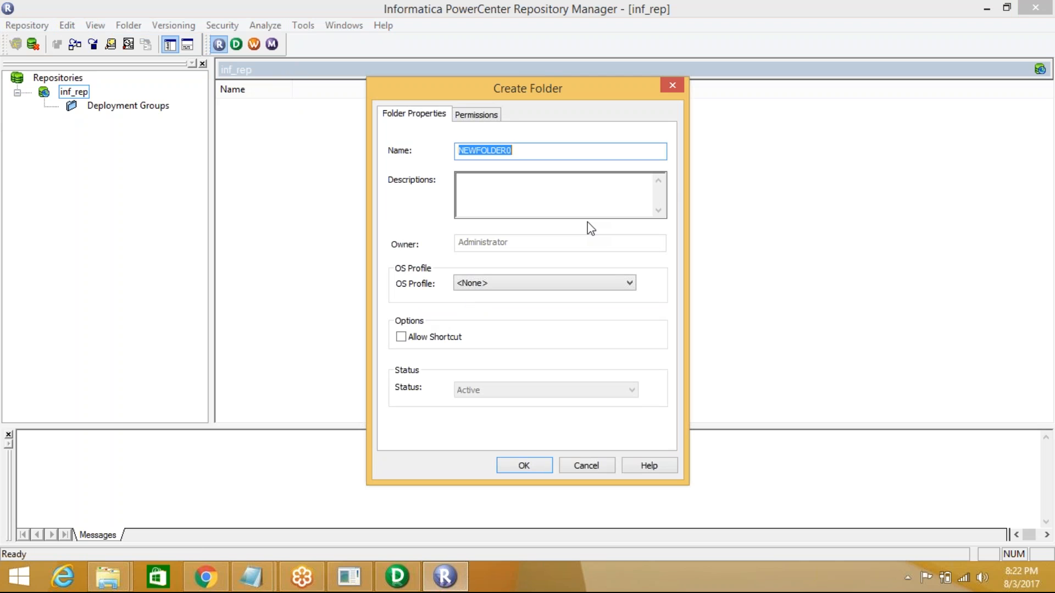
{"action": "type", "text": "Sudhakar"}
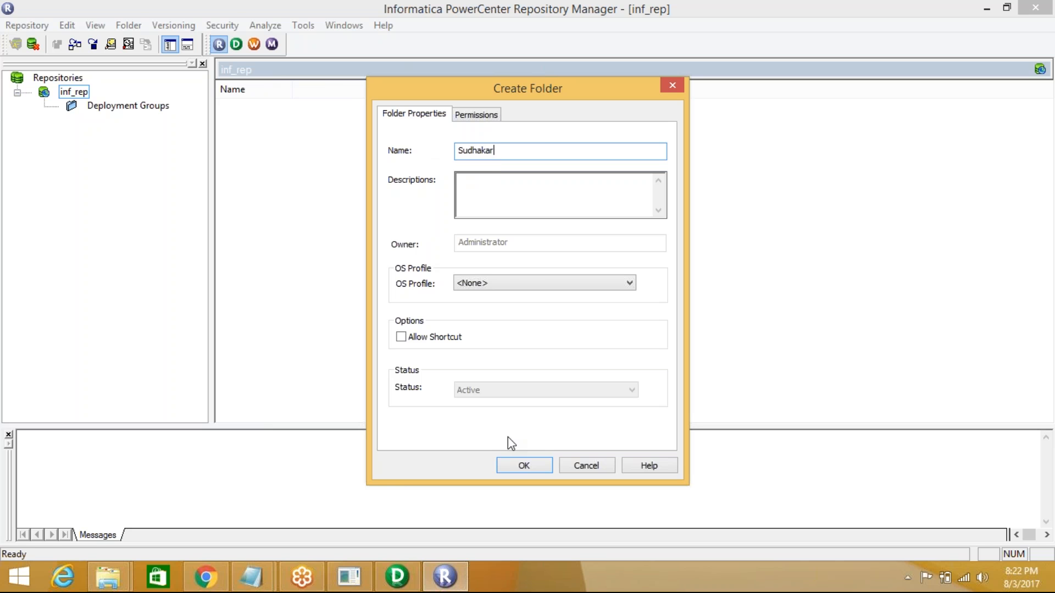
{"action": "left_click", "coordinate": [522, 468]}
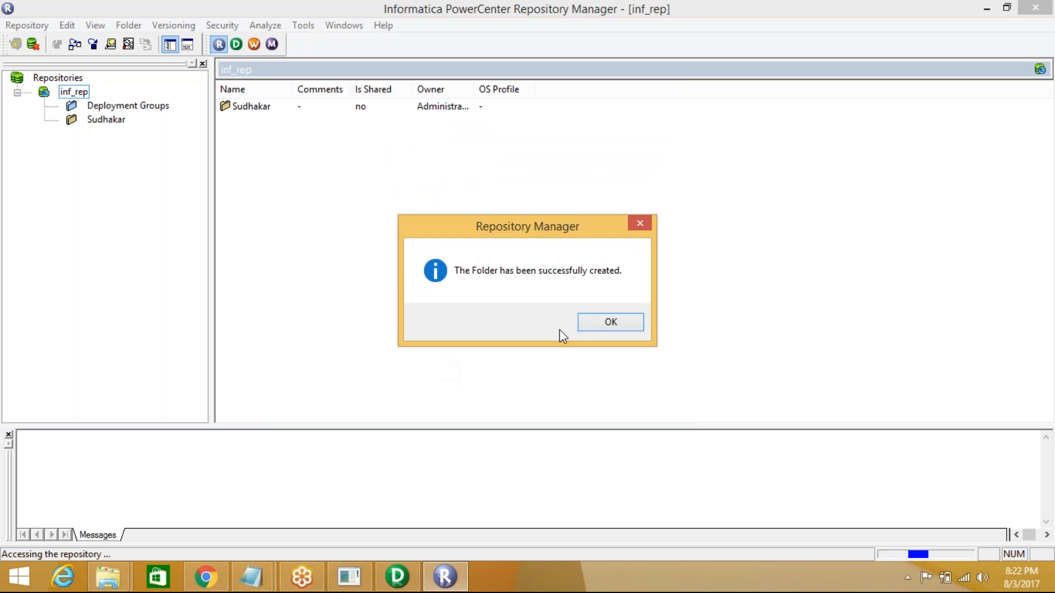
{"action": "left_click", "coordinate": [609, 328]}
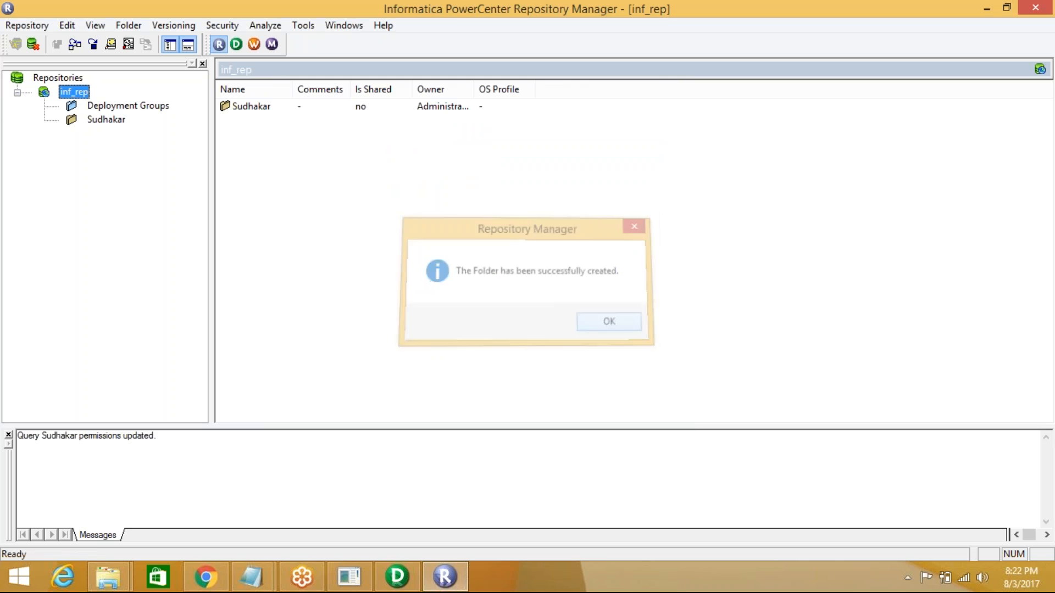
{"action": "left_click", "coordinate": [1033, 11]}
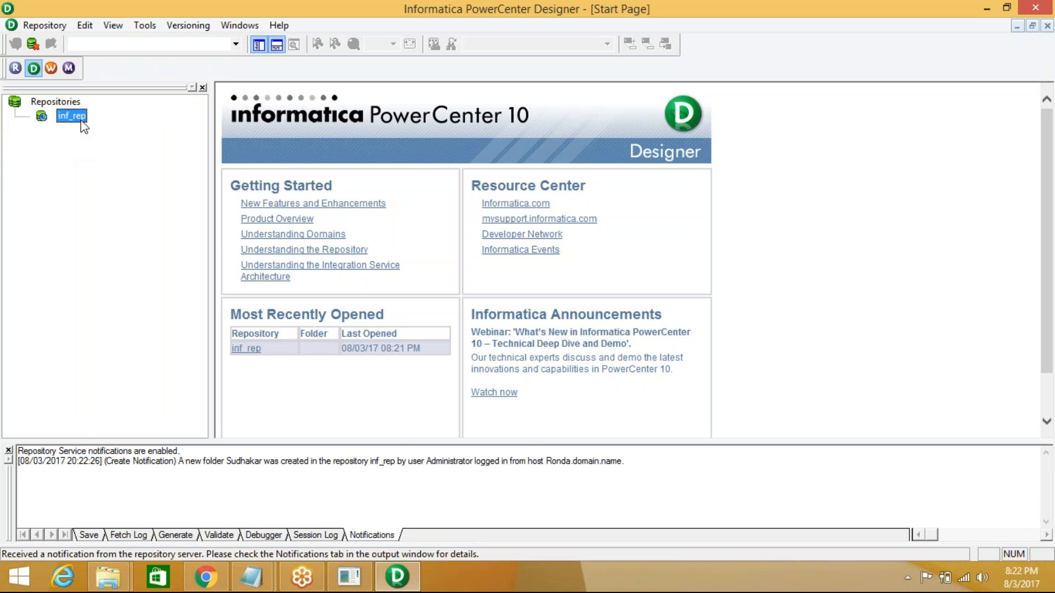
- Disconnect from inf_rep and reconnect with the pasted password
{"action": "right_click", "coordinate": [81, 120]}
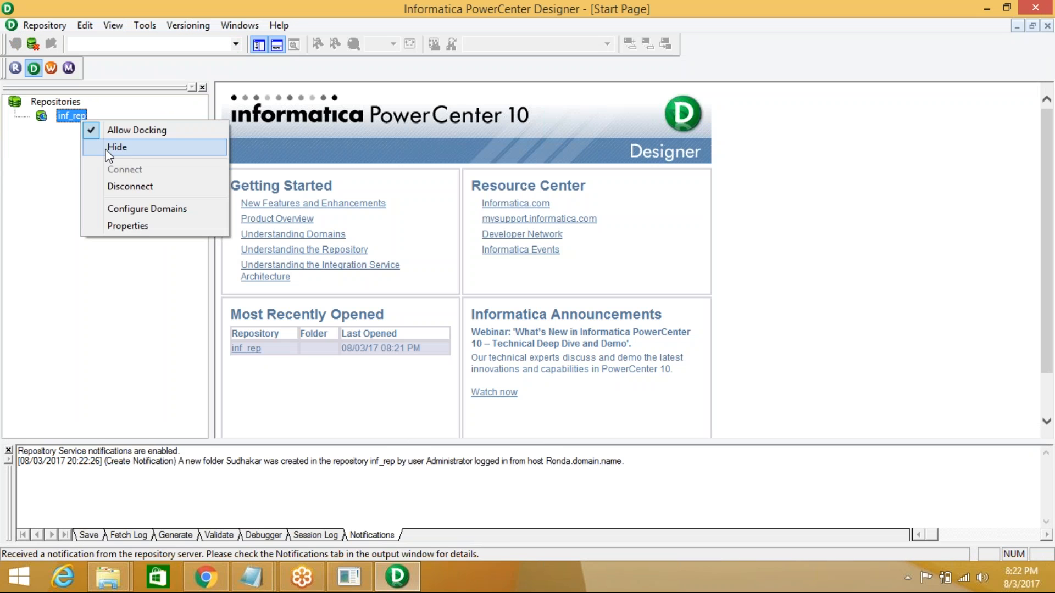
{"action": "left_click", "coordinate": [121, 187]}
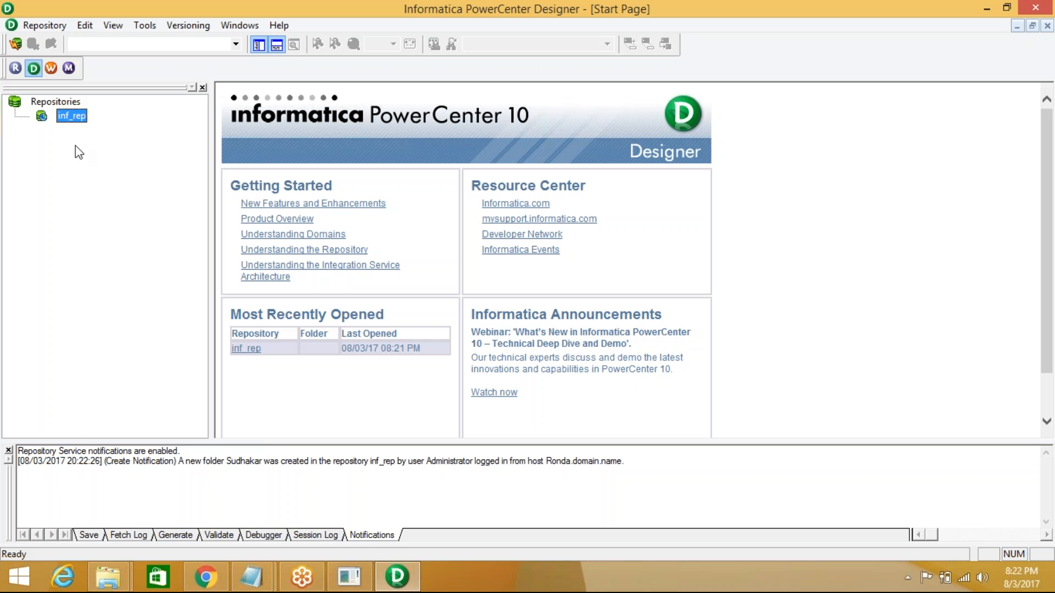
{"action": "double_click", "coordinate": [74, 118]}
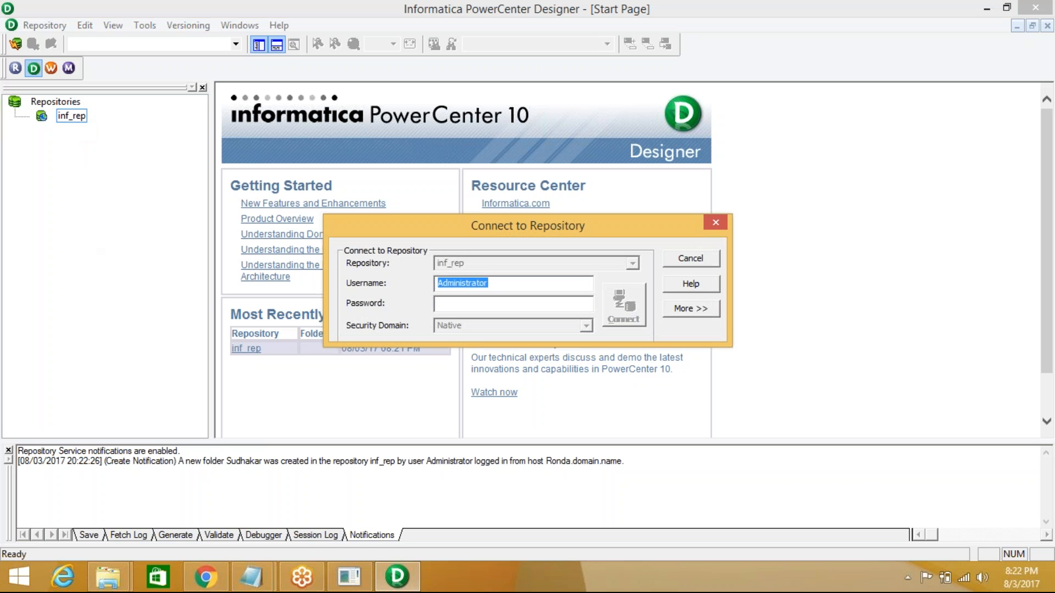
{"action": "left_click", "coordinate": [450, 304]}
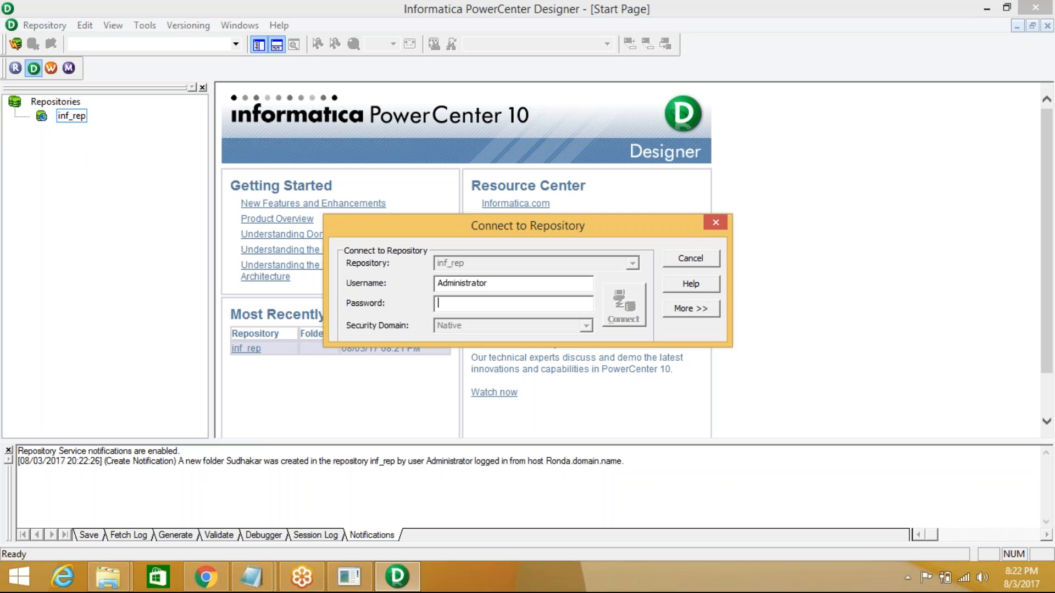
{"action": "key", "text": "ctrl+v"}
{"action": "left_click", "coordinate": [637, 300]}
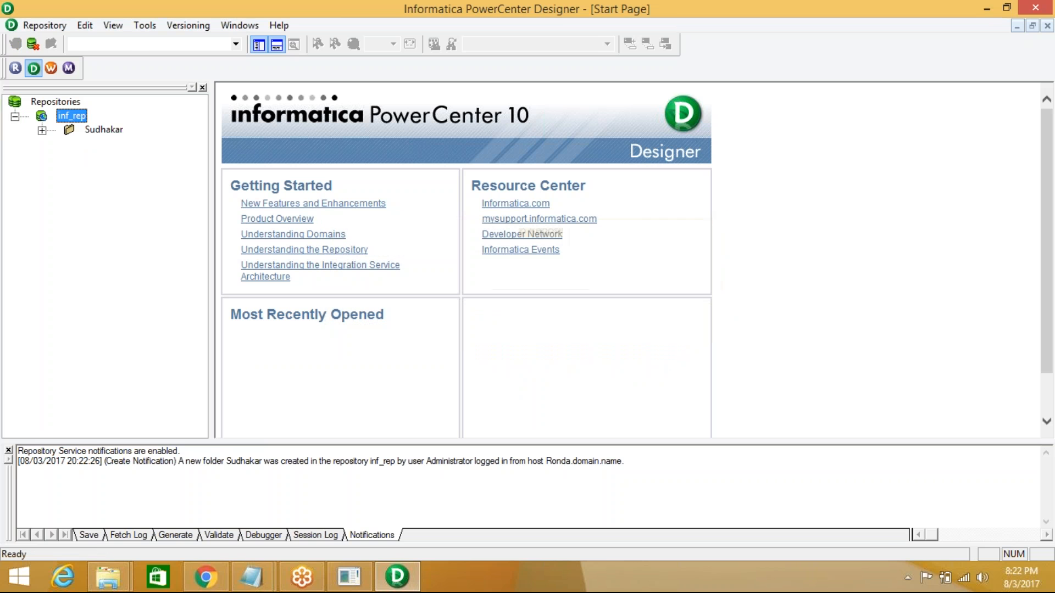
- Open the new folder, collapse the inf_rep tree, and minimize Designer and the browser
{"action": "double_click", "coordinate": [104, 130]}
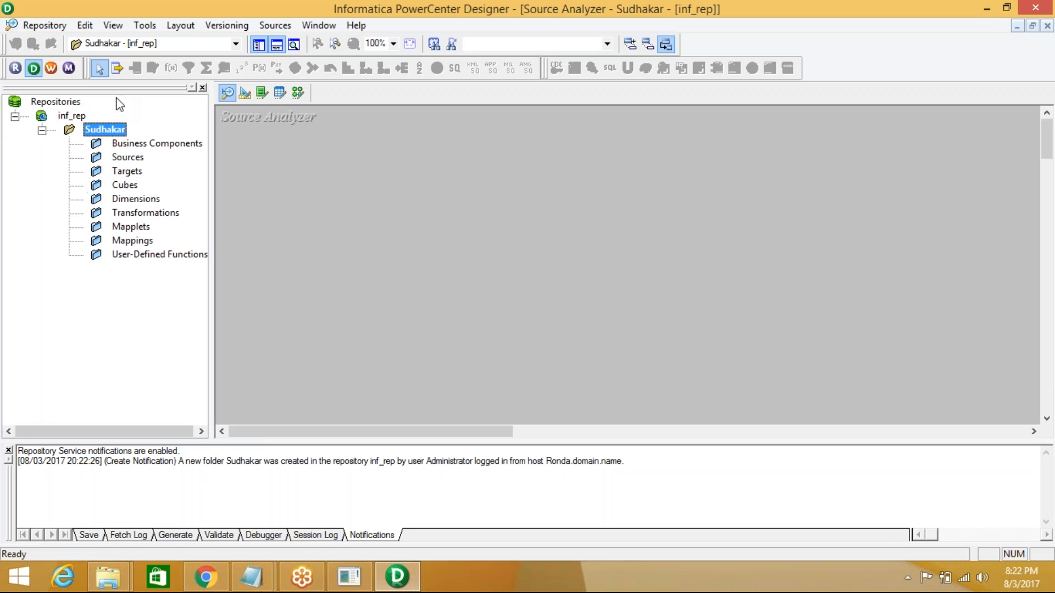
{"action": "left_click", "coordinate": [42, 131]}
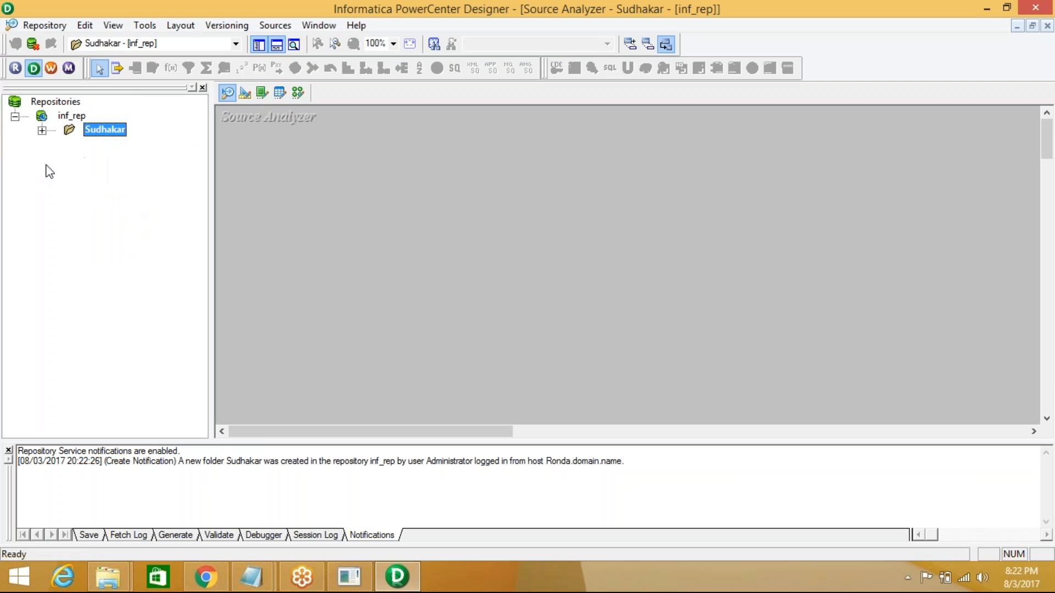
{"action": "left_click", "coordinate": [15, 116]}
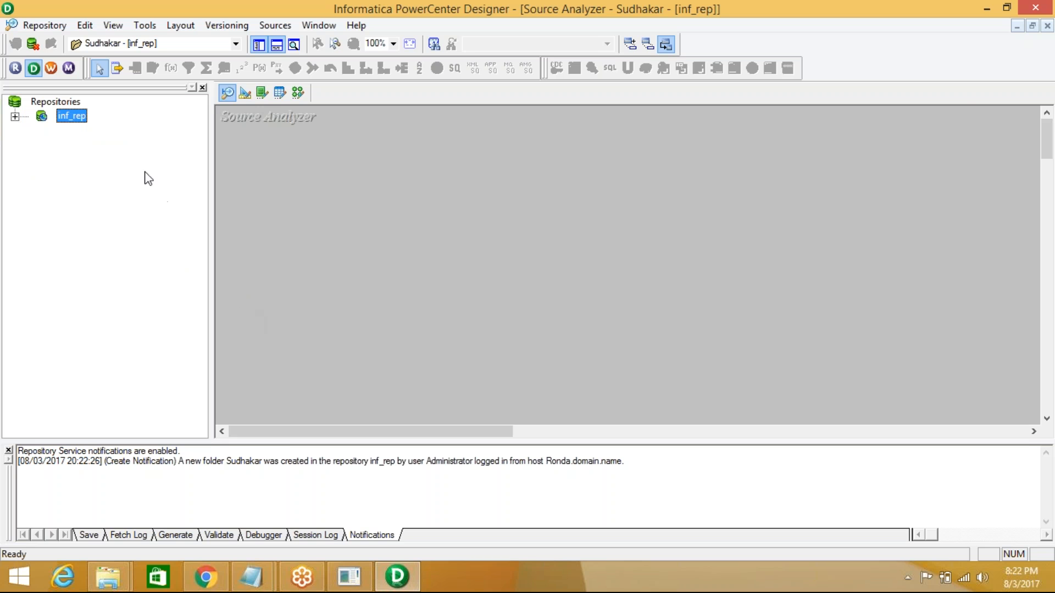
{"action": "left_click", "coordinate": [992, 13]}
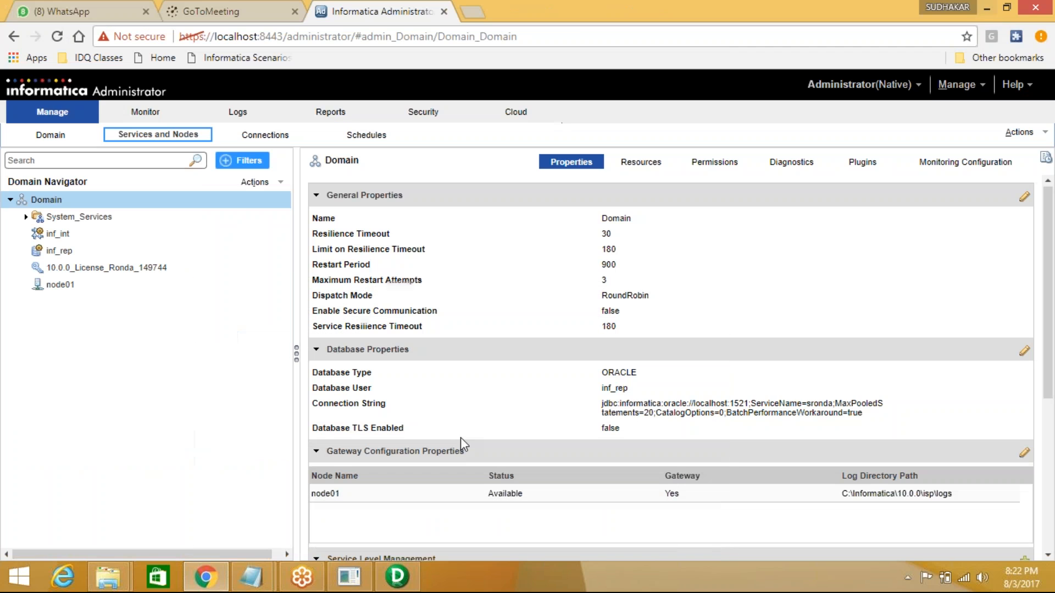
{"action": "left_click", "coordinate": [992, 9]}
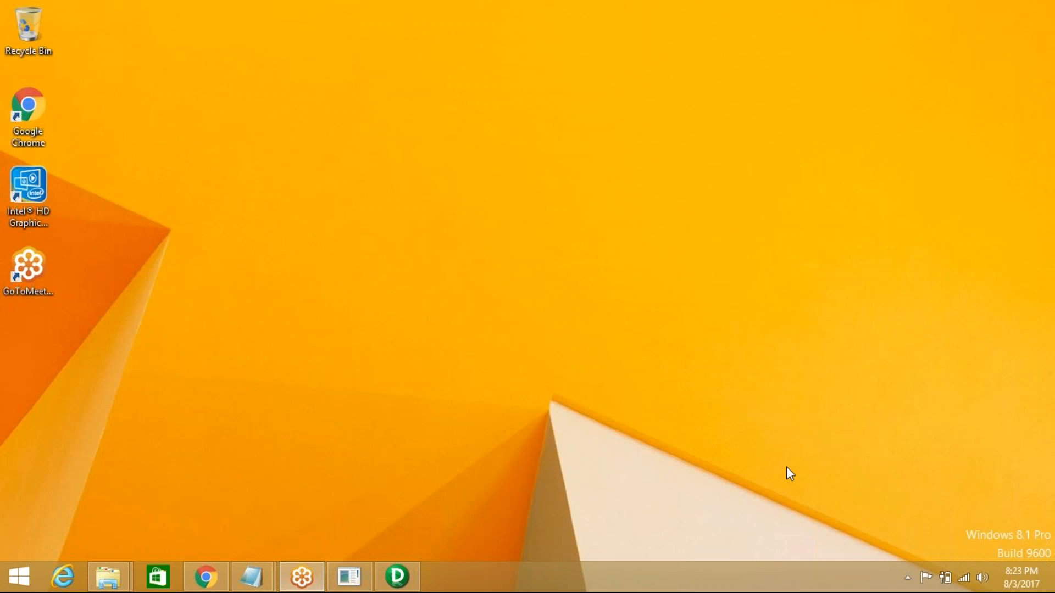